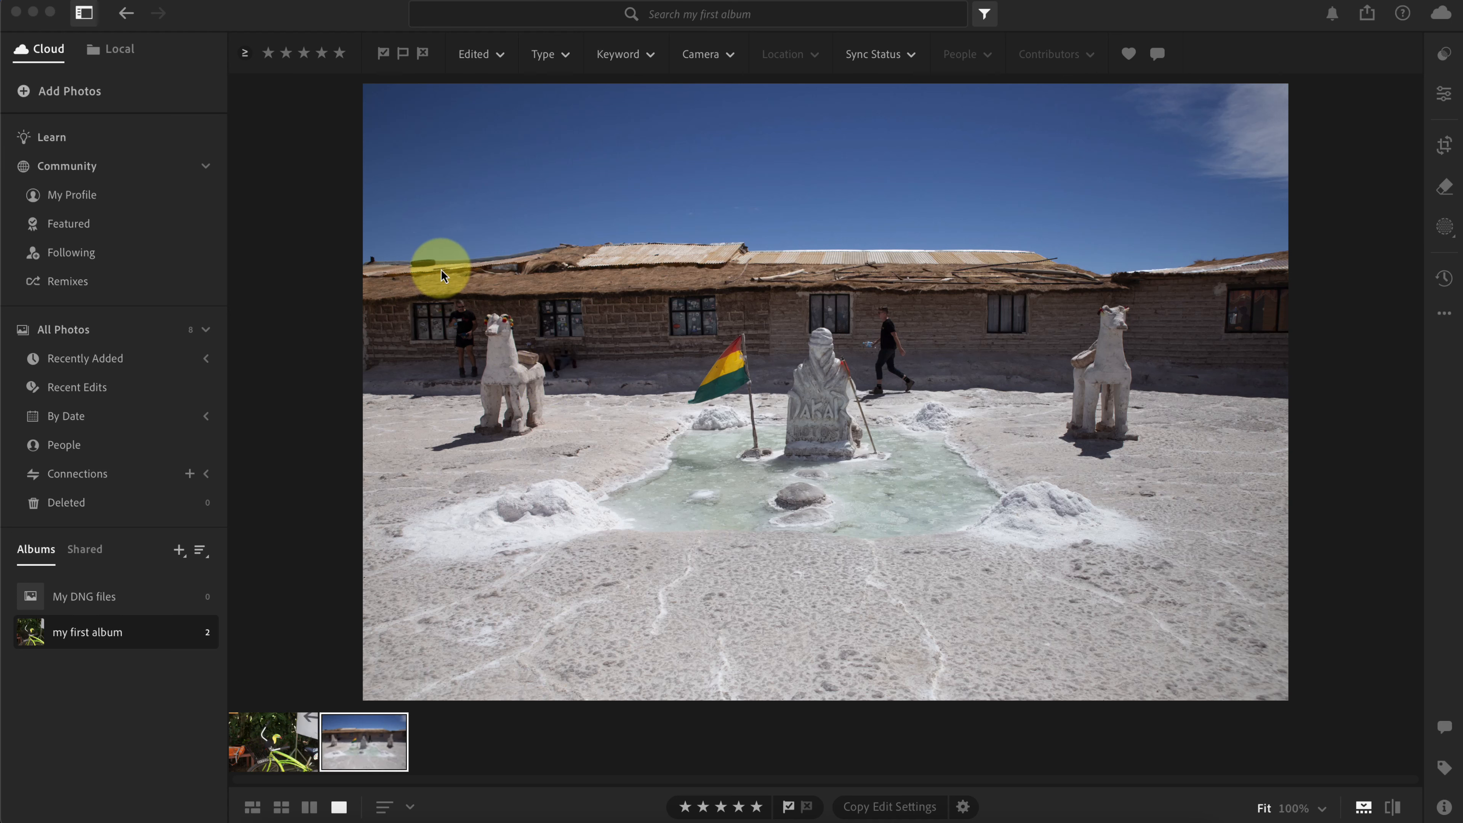
Zoom in on the man standing beside the llama statue and activate the Remove tool.
click(463, 322)
click(1443, 187)
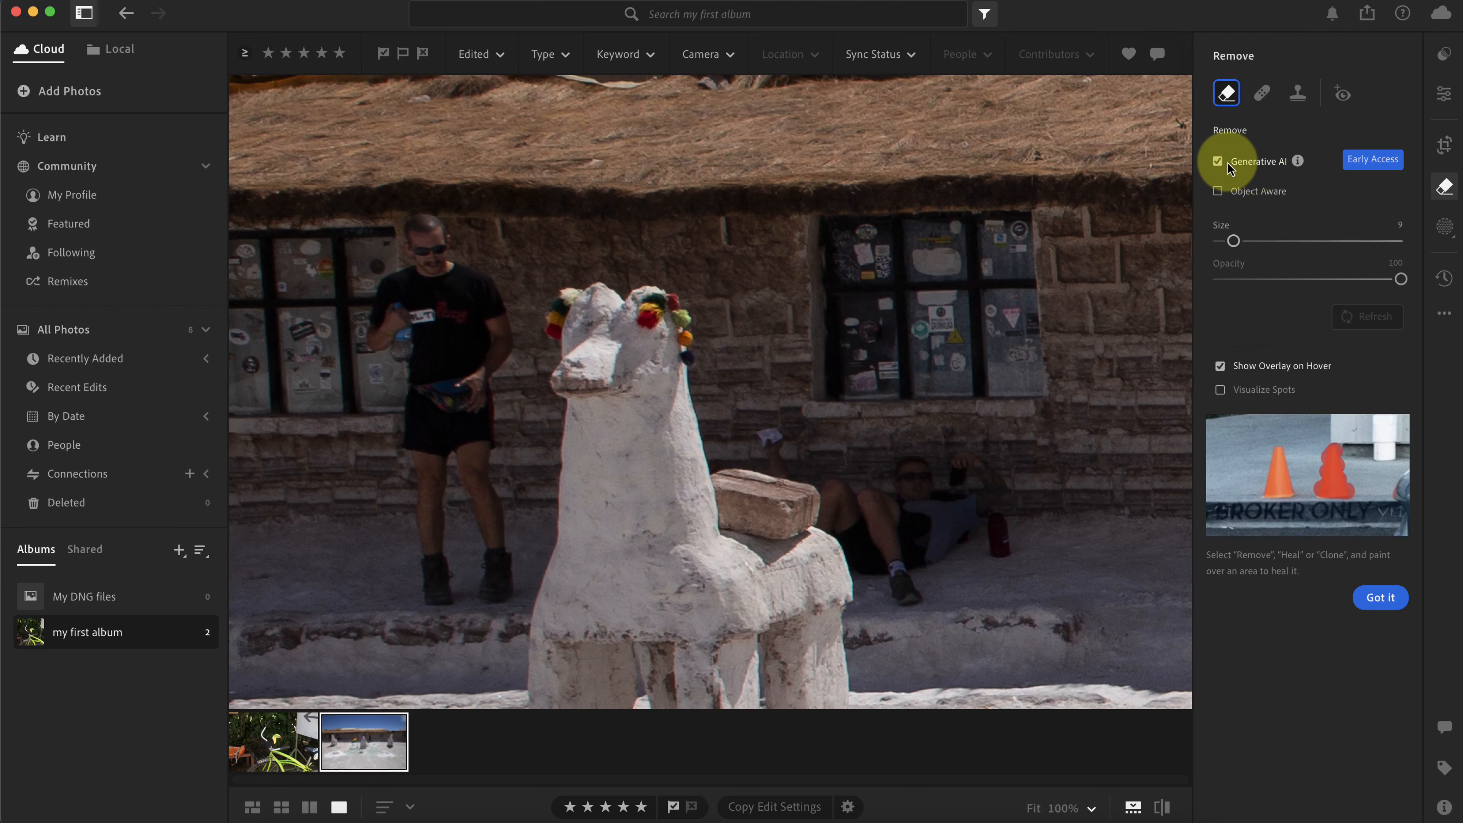
Try removing the standing man with the Remove tool with Generative AI off, and undo the spot removal.
mouse_move(428, 238)
mouse_down()
mouse_move(401, 370)
mouse_move(419, 600)
mouse_move(474, 578)
mouse_move(457, 288)
mouse_move(443, 289)
mouse_up()
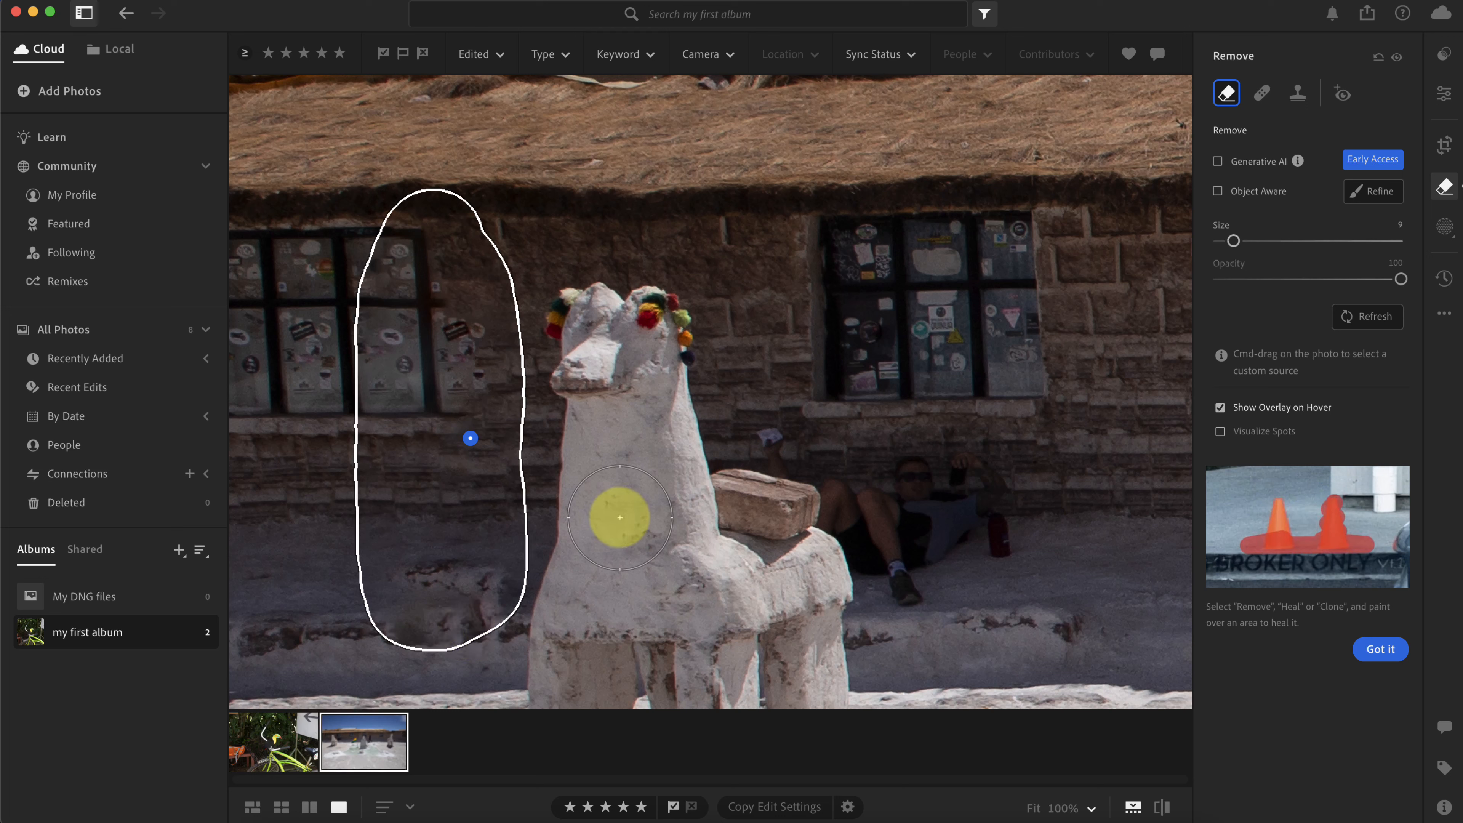
key(super+z)
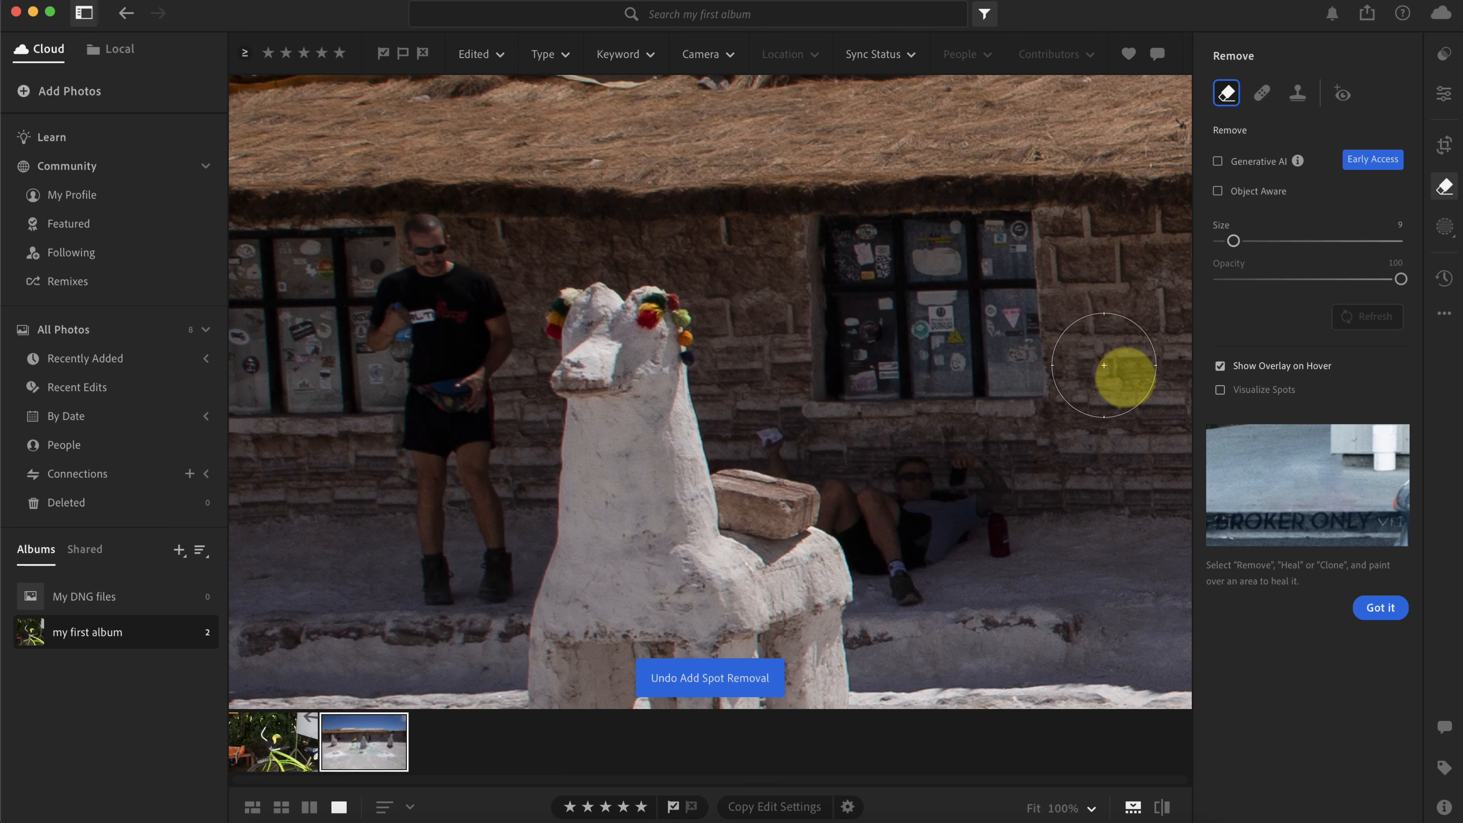
Enable Generative AI, brush over the standing man beside the llama statue, and apply the removal.
click(1217, 162)
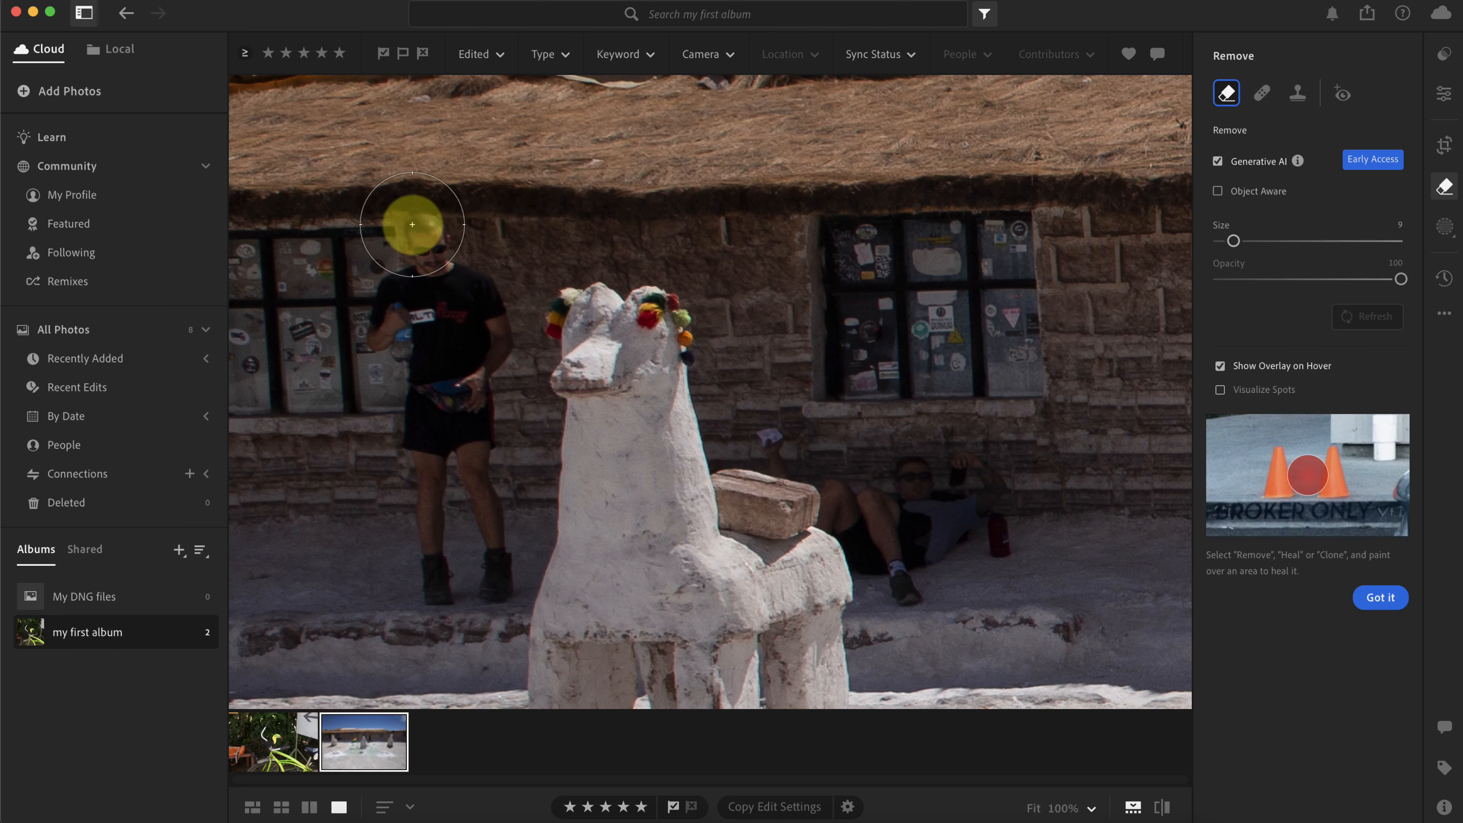
mouse_move(412, 224)
mouse_down()
mouse_move(390, 325)
mouse_move(390, 487)
mouse_move(415, 549)
mouse_move(475, 571)
mouse_move(473, 332)
mouse_move(431, 252)
mouse_up()
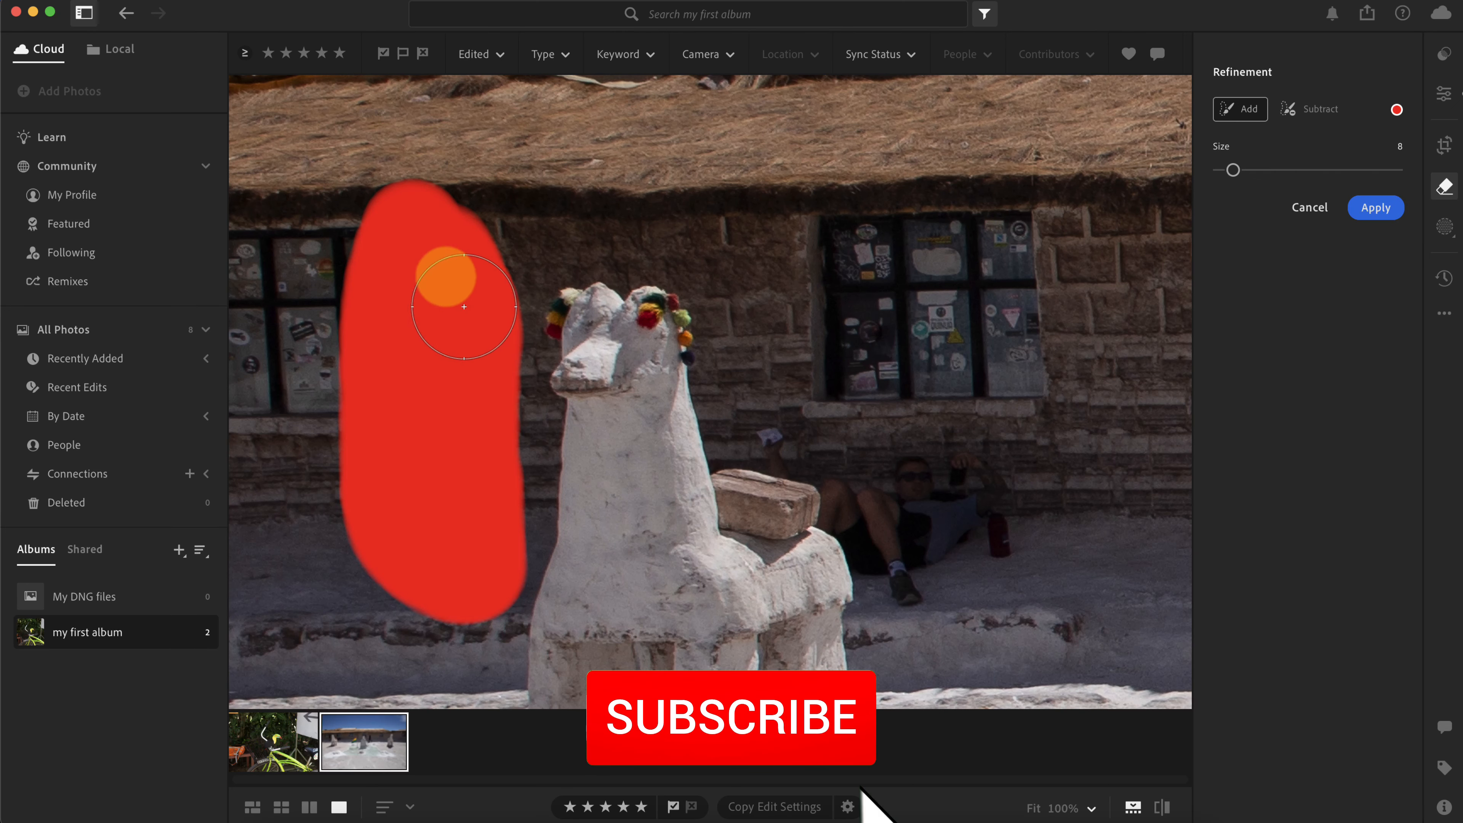
drag(385, 180, 331, 270)
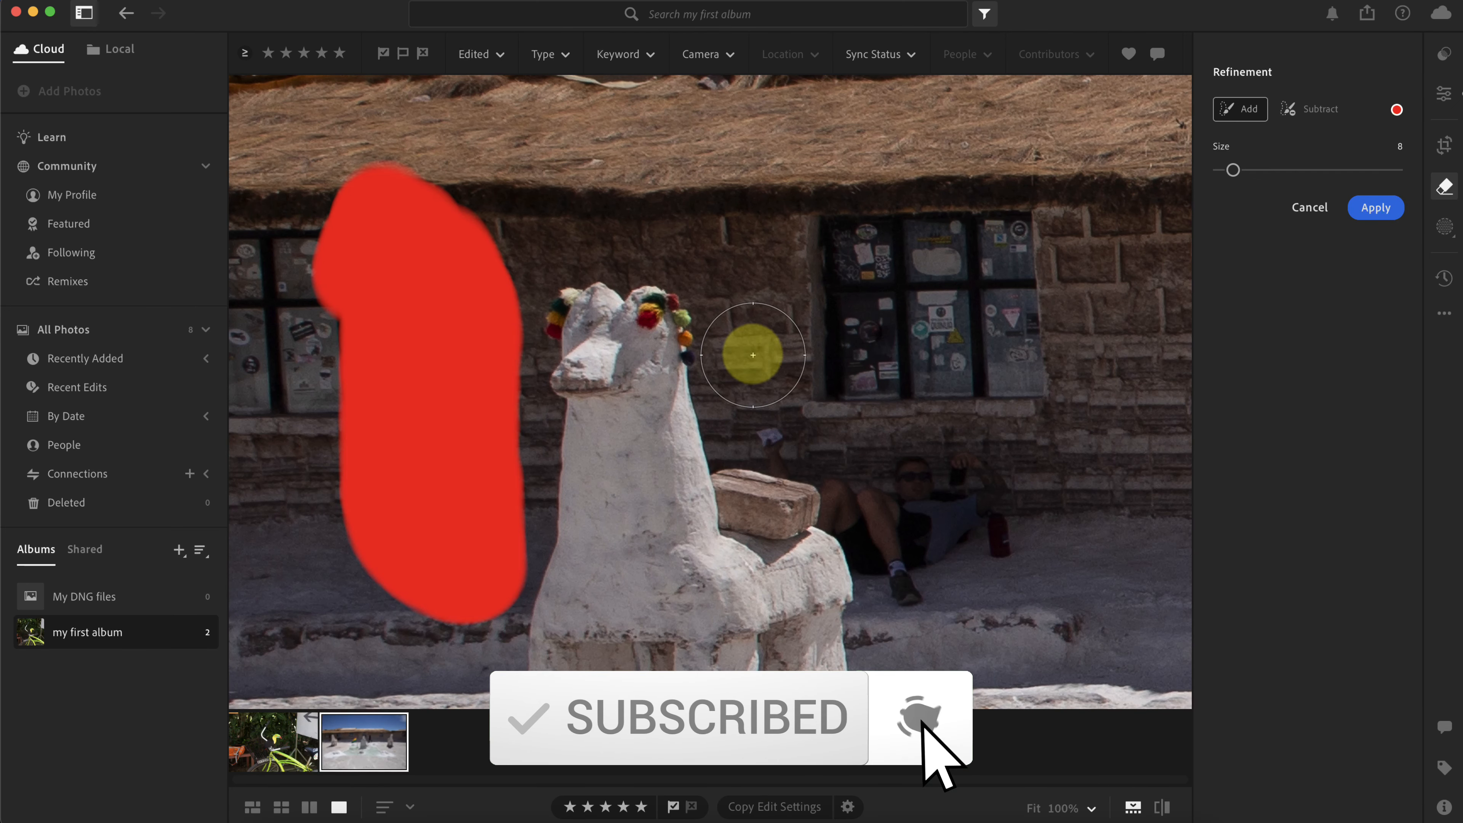
key(super+z)
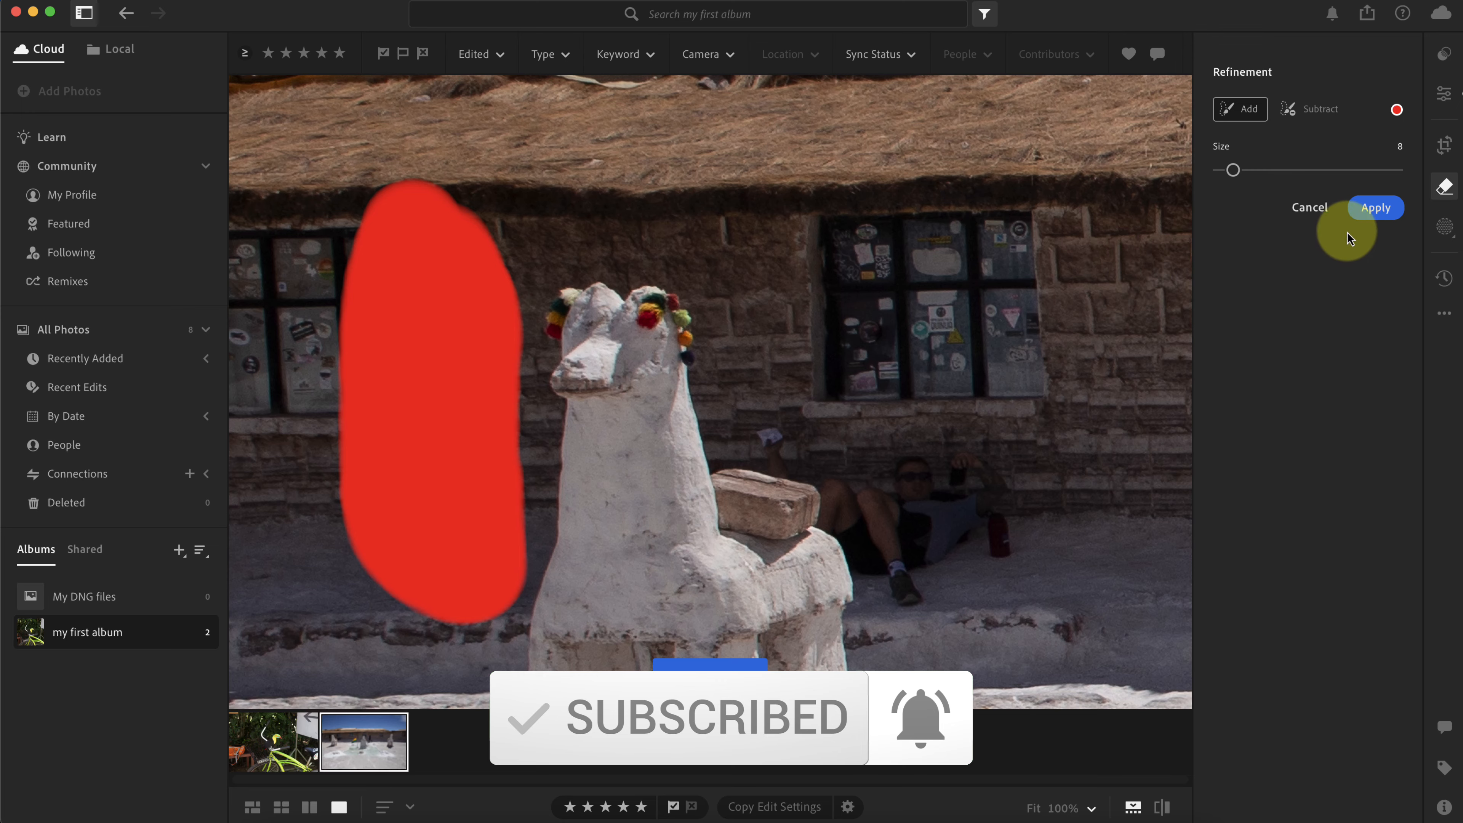
click(1354, 214)
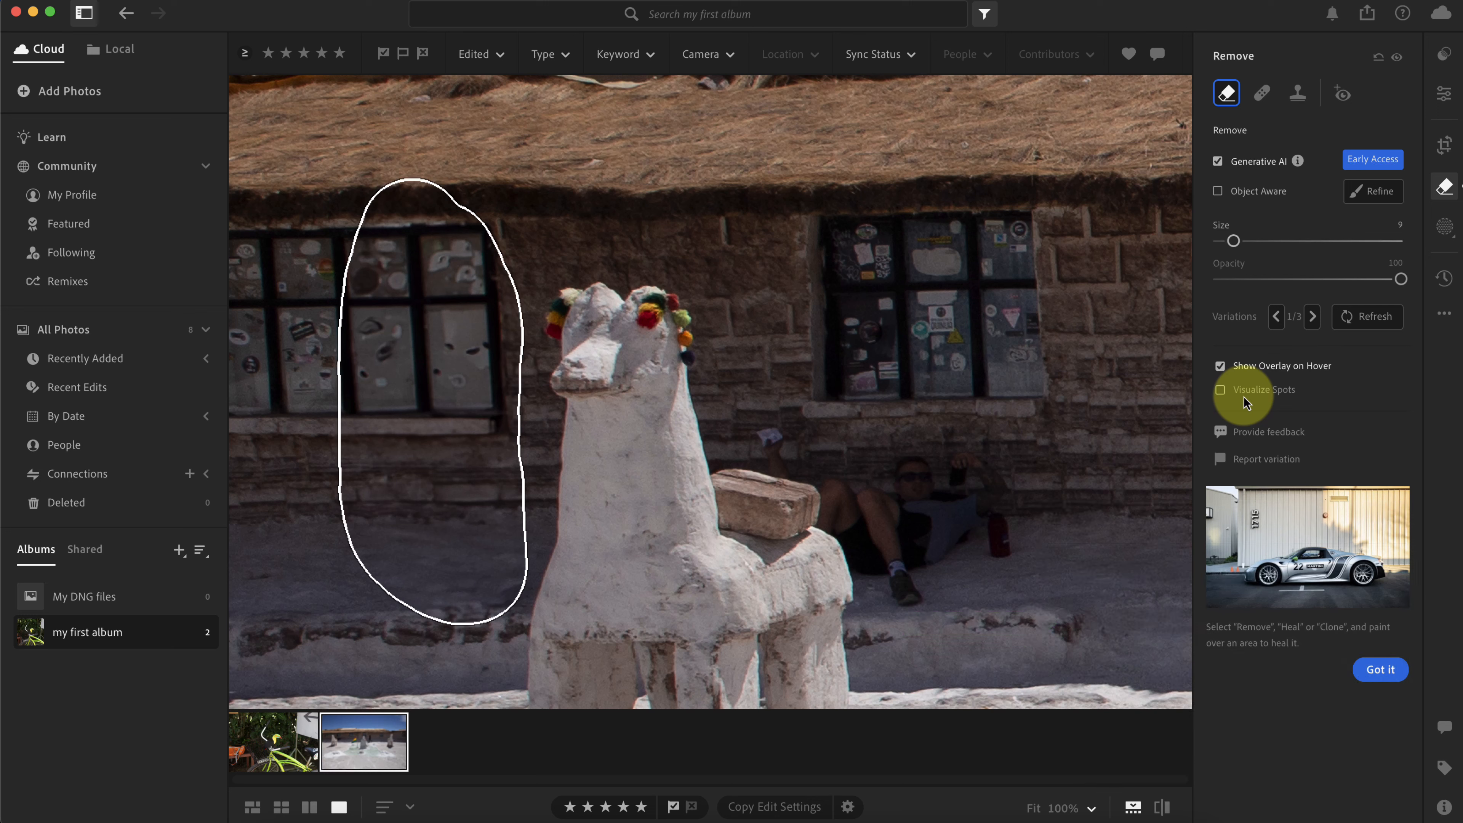
Turn off the overlay on hover and compare the edited photo with the original.
click(1220, 367)
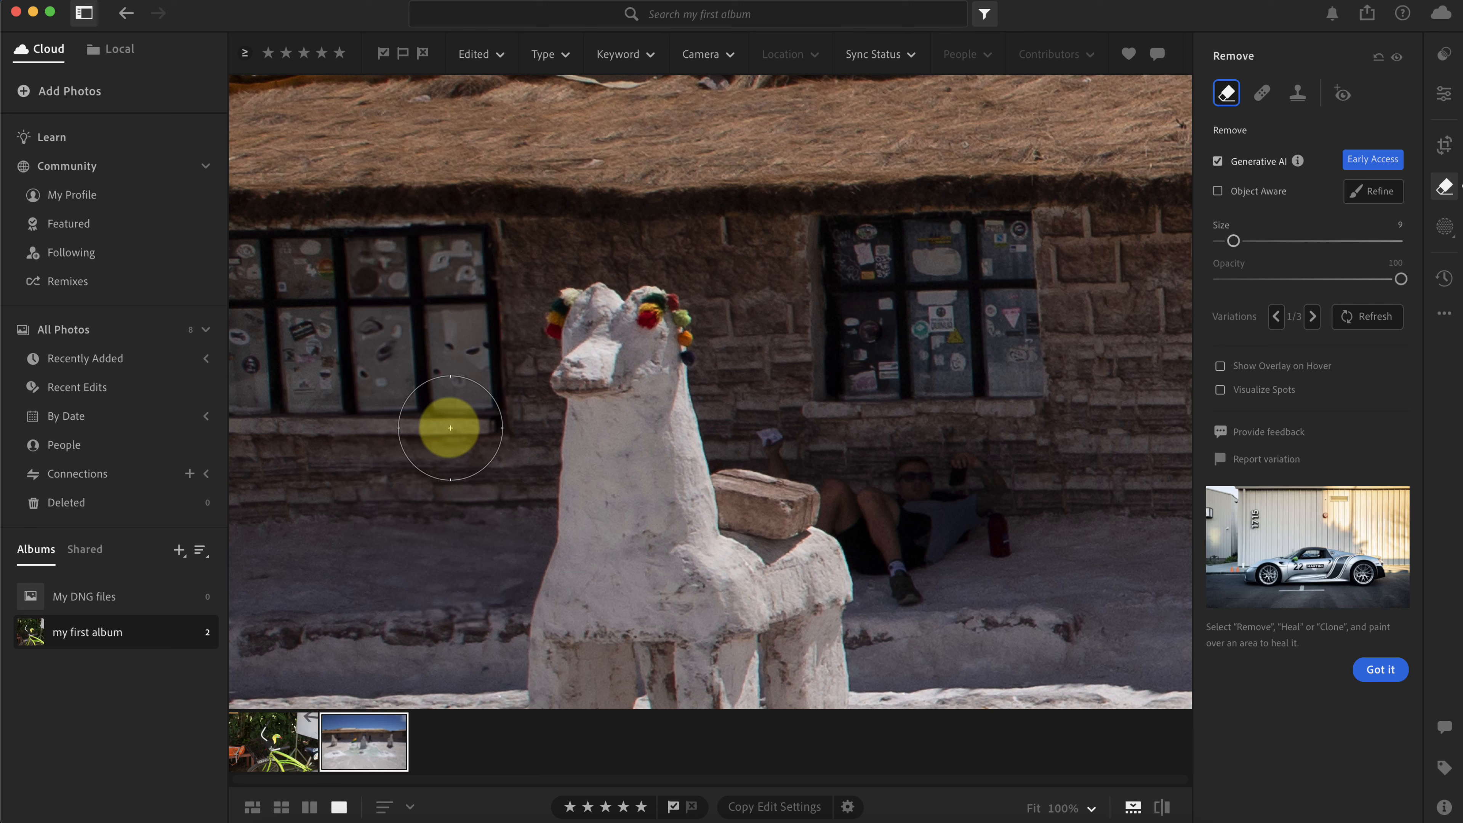
key(backslash)
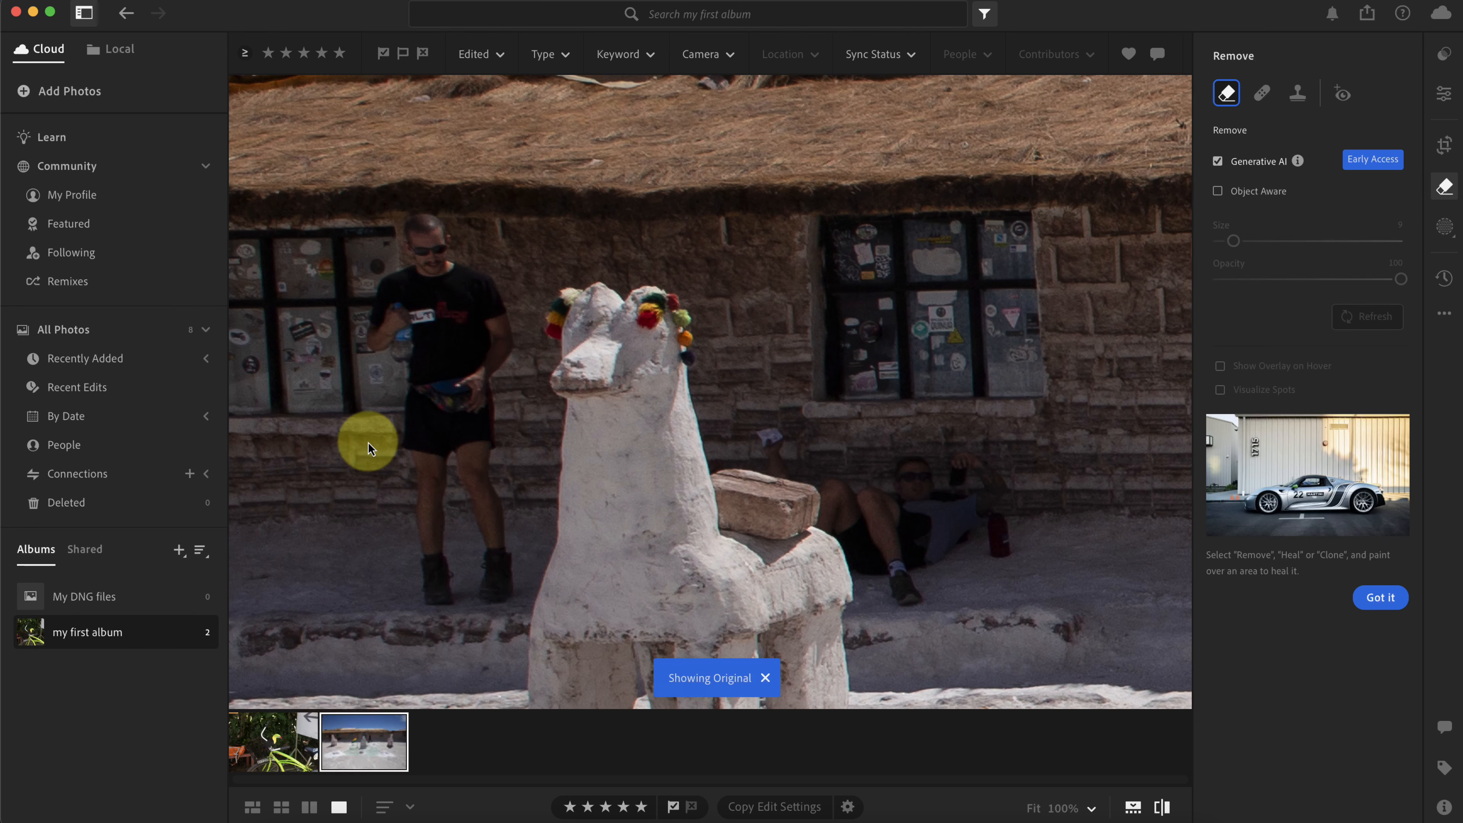
key(backslash)
key(backslash)
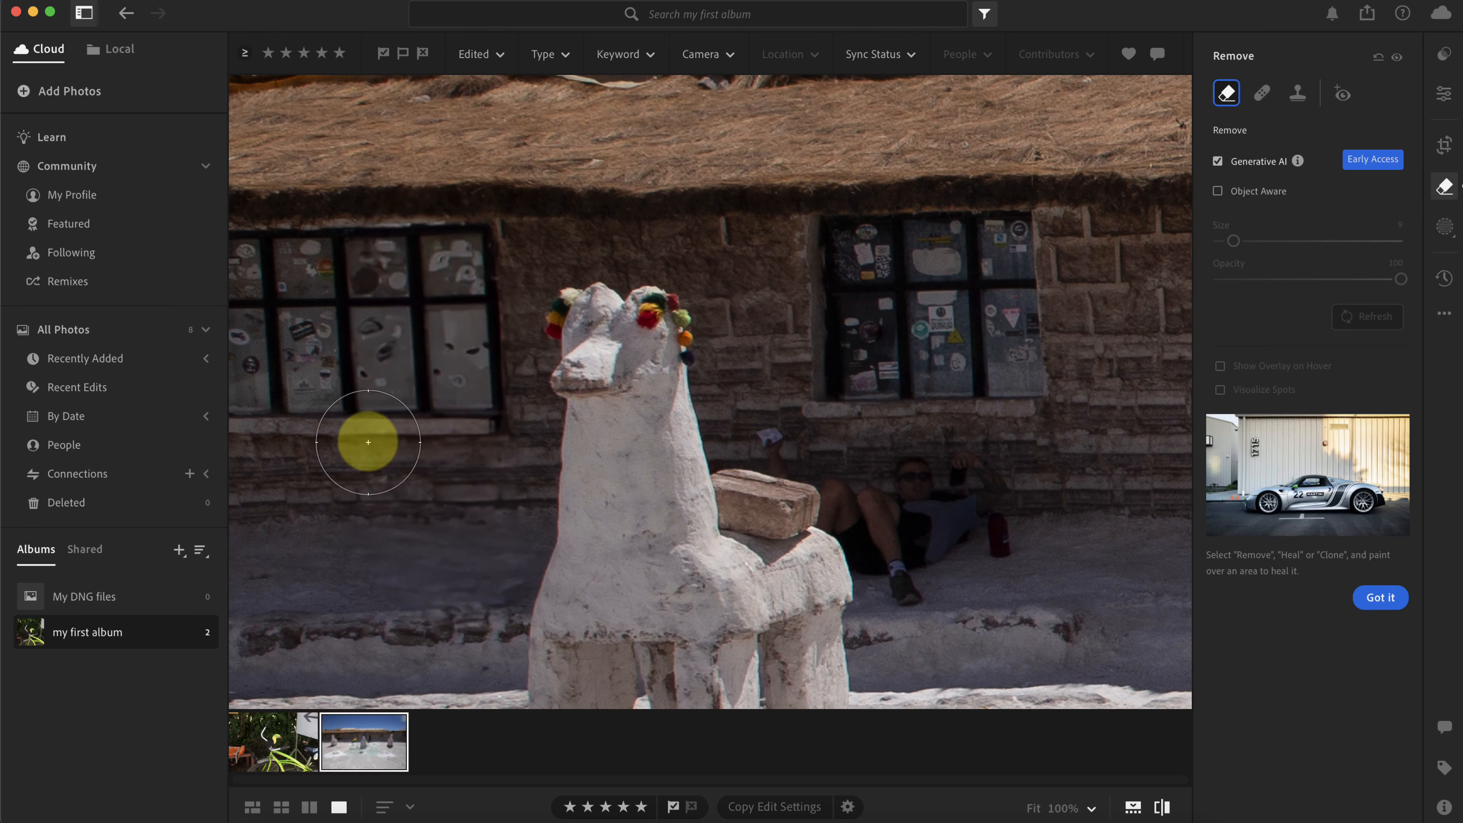
key(backslash)
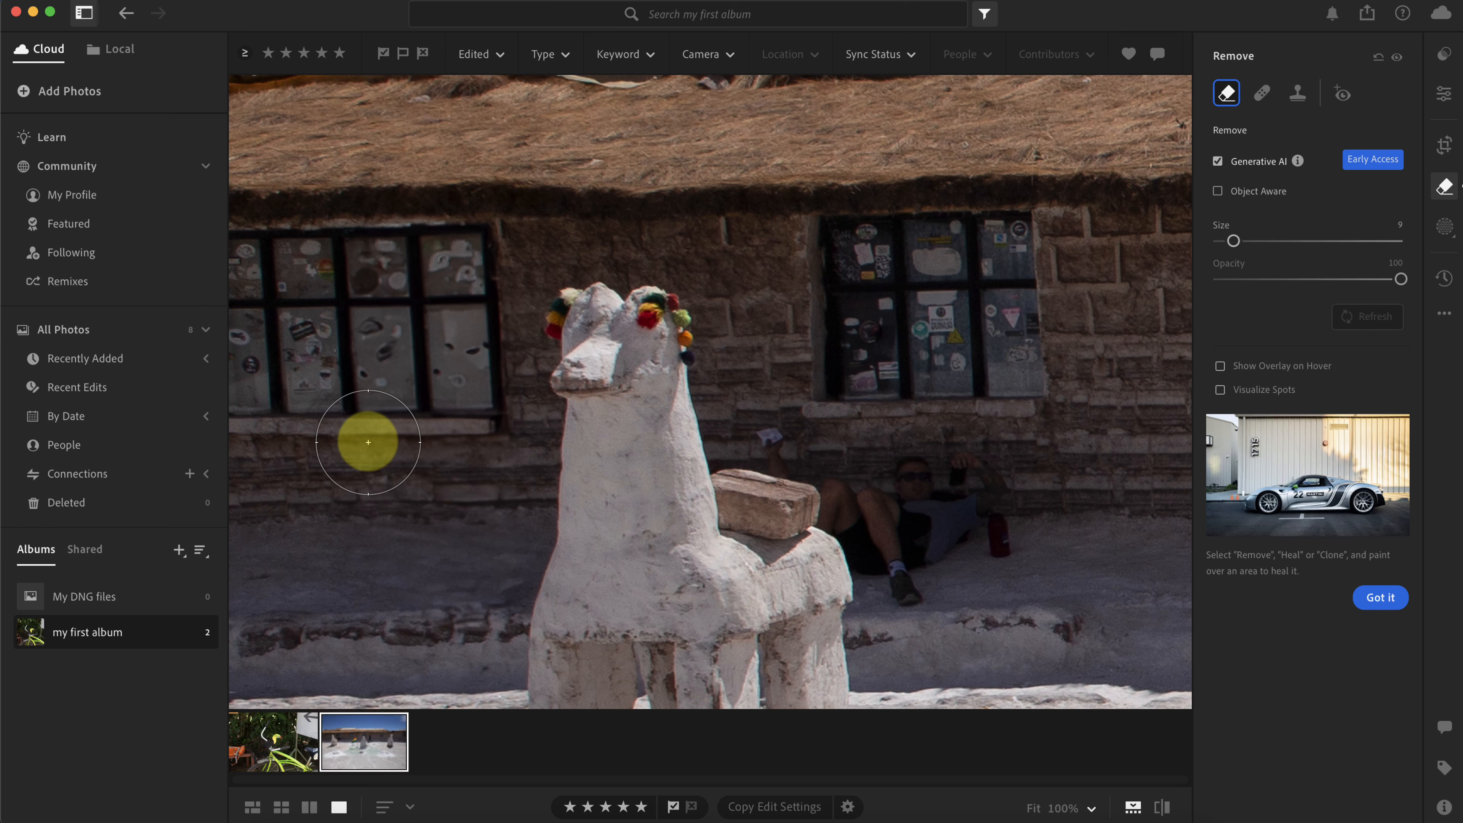
Brush over the man lying behind the llama statue, including the block on its back, and apply the generative removal.
scroll(864, 449, right, 5)
scroll(864, 449, down, 3)
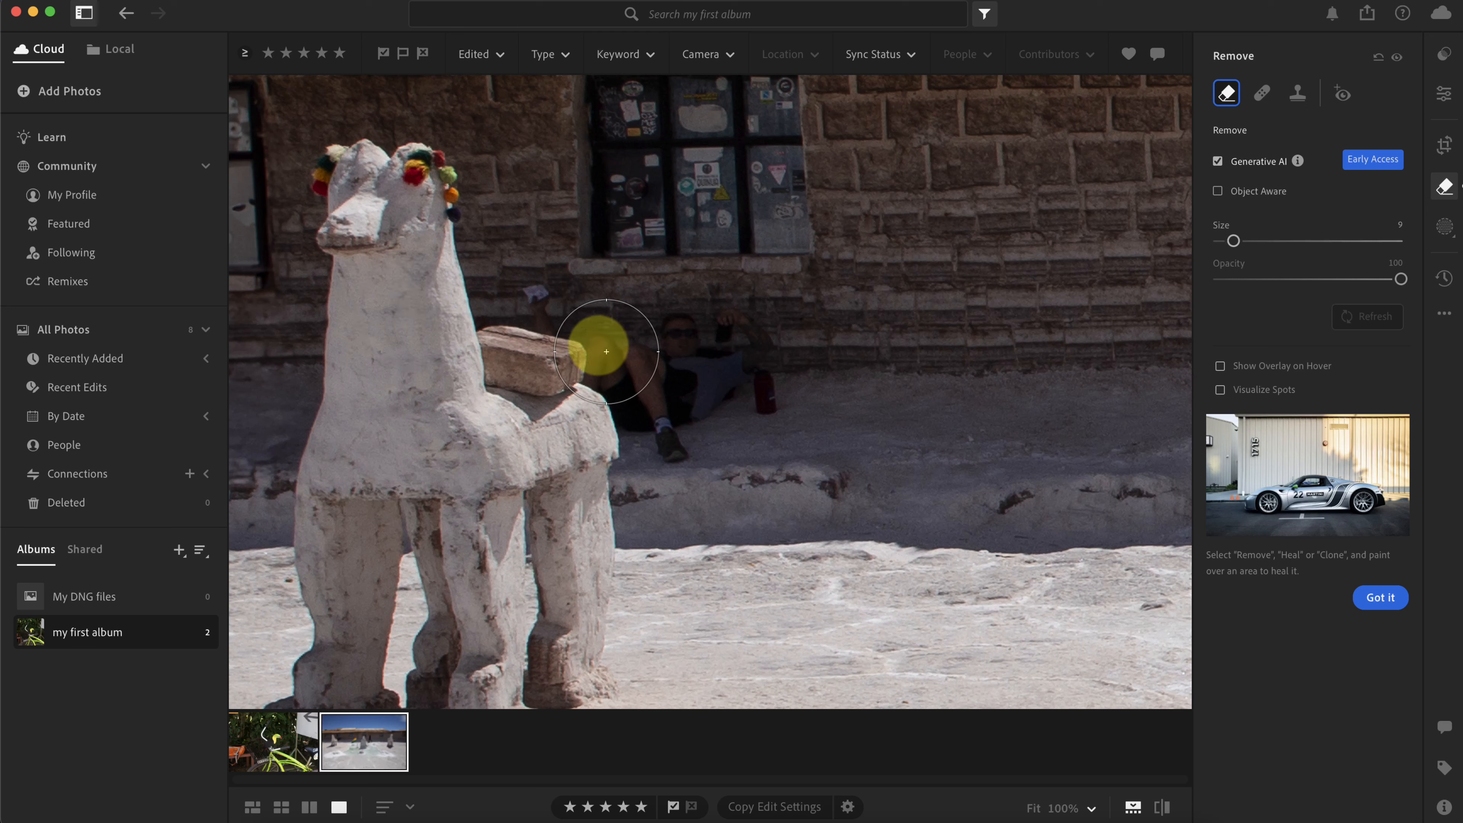
mouse_move(553, 323)
mouse_down()
mouse_move(508, 348)
mouse_move(523, 370)
mouse_move(627, 408)
mouse_move(637, 432)
mouse_move(742, 417)
mouse_move(757, 383)
mouse_move(744, 359)
mouse_move(579, 337)
mouse_up()
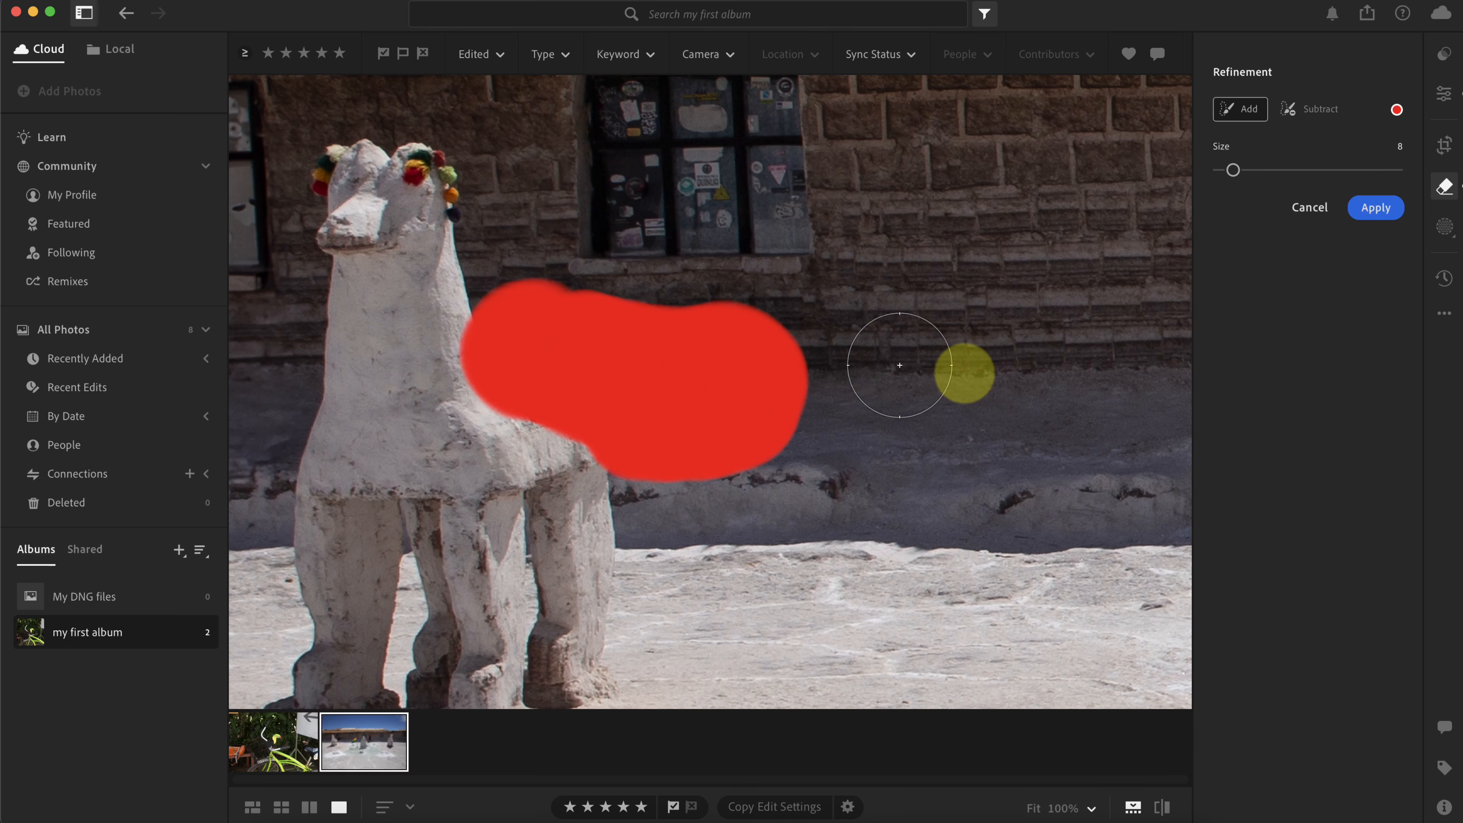
click(1375, 207)
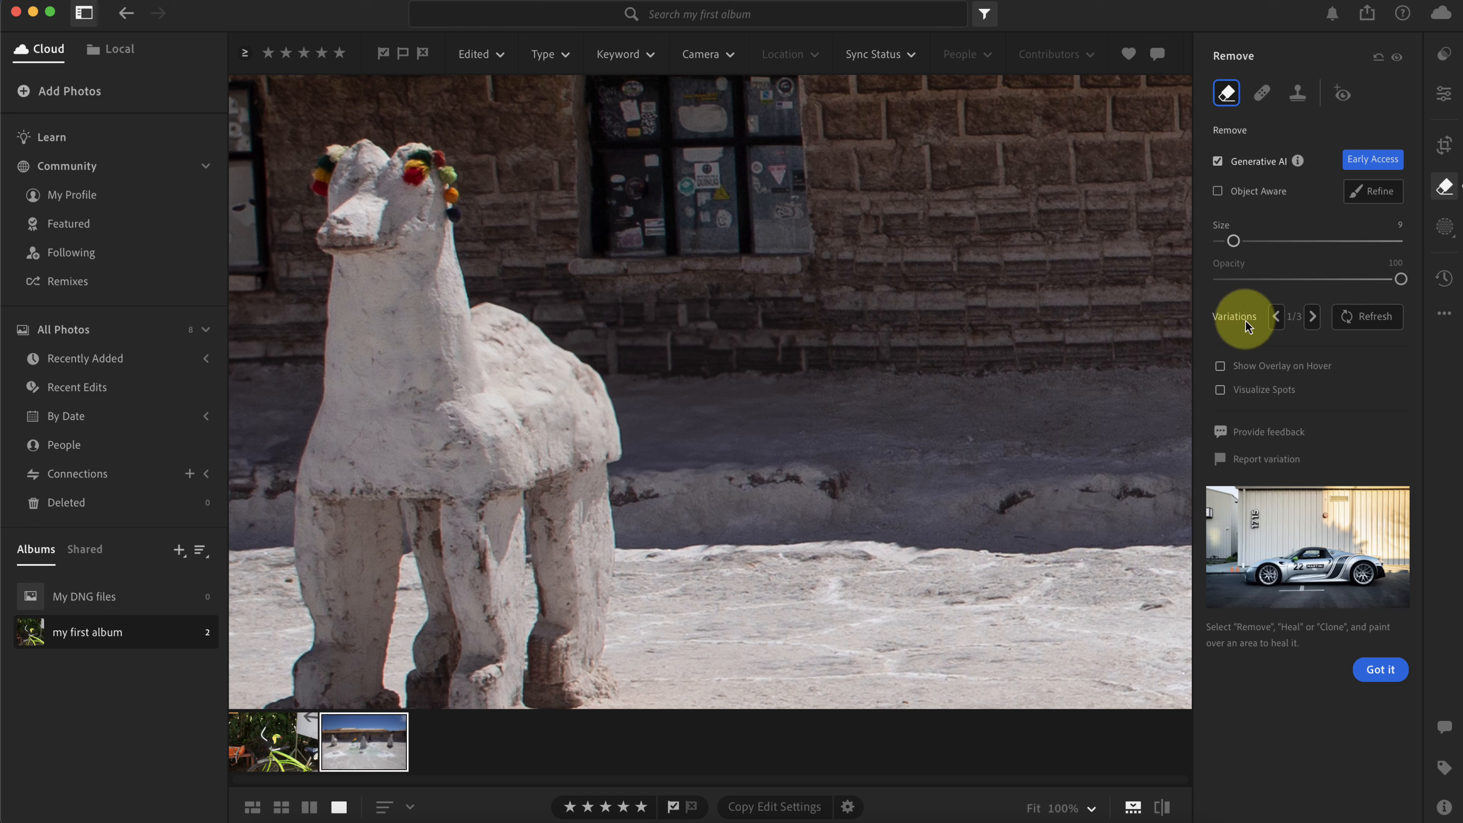
Cycle through the generated variations for the area behind the llama statue, ending on the first one.
click(1312, 318)
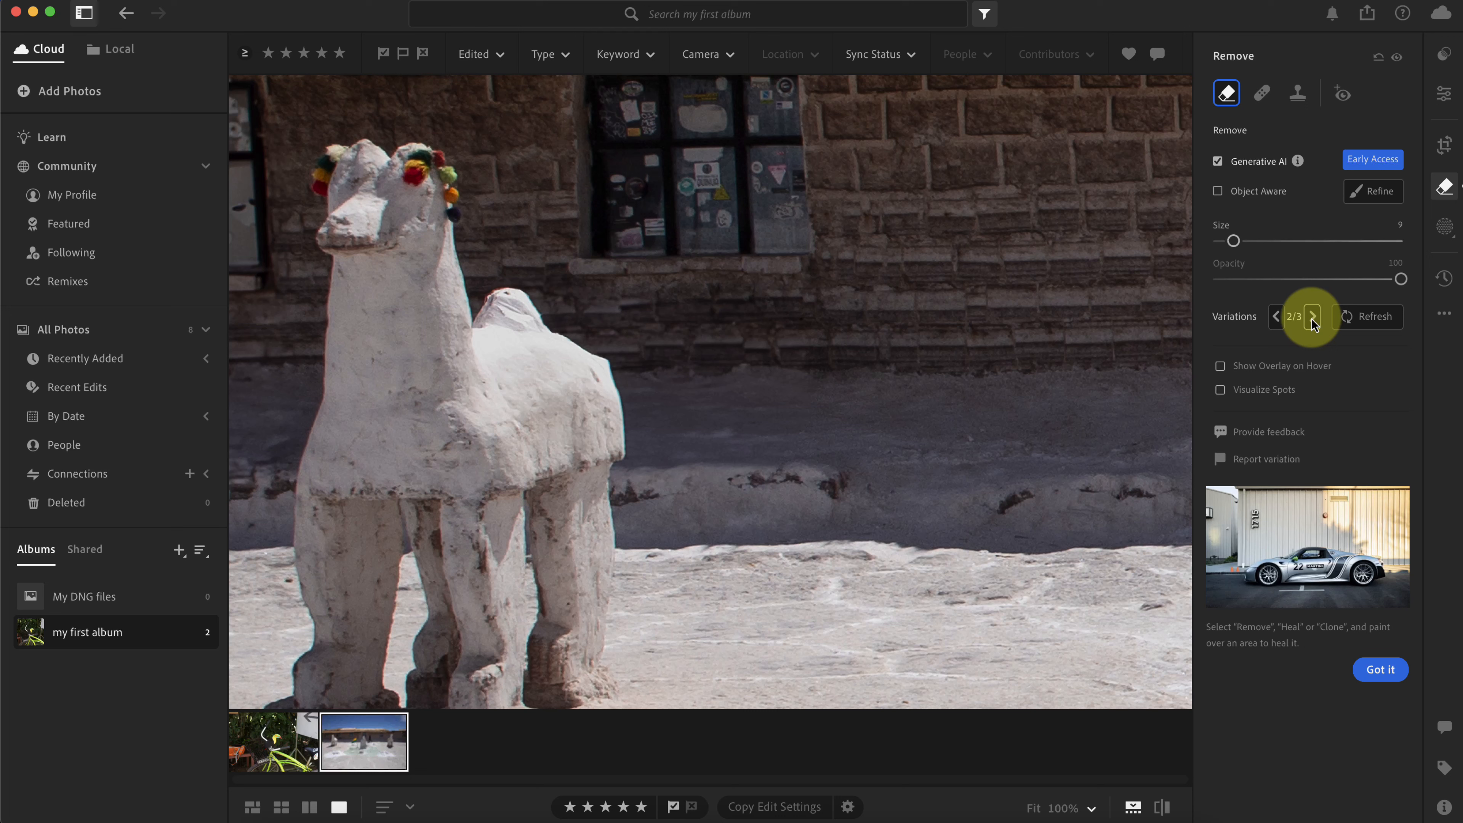
click(1313, 318)
click(1312, 318)
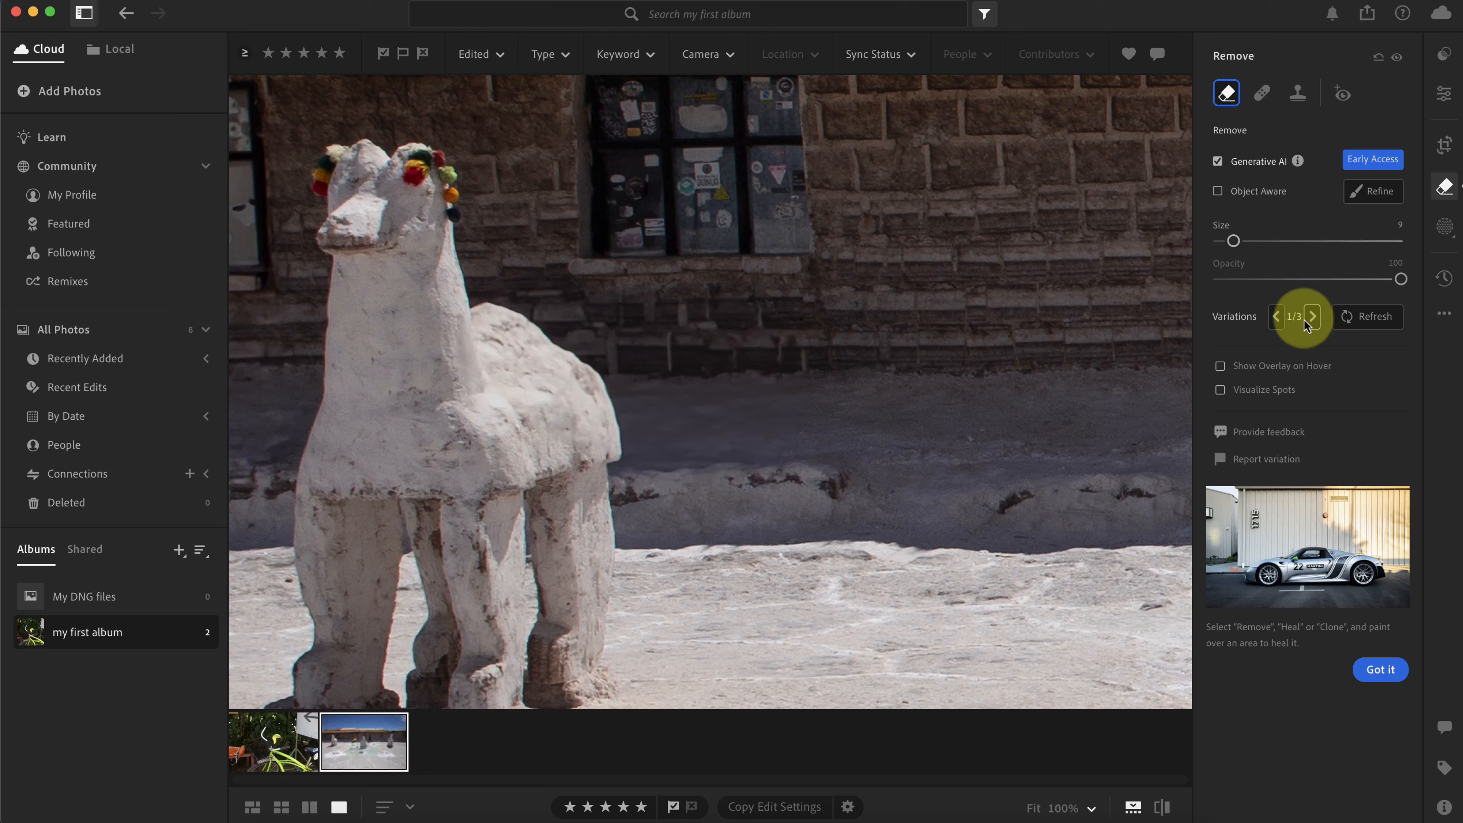
key(backslash)
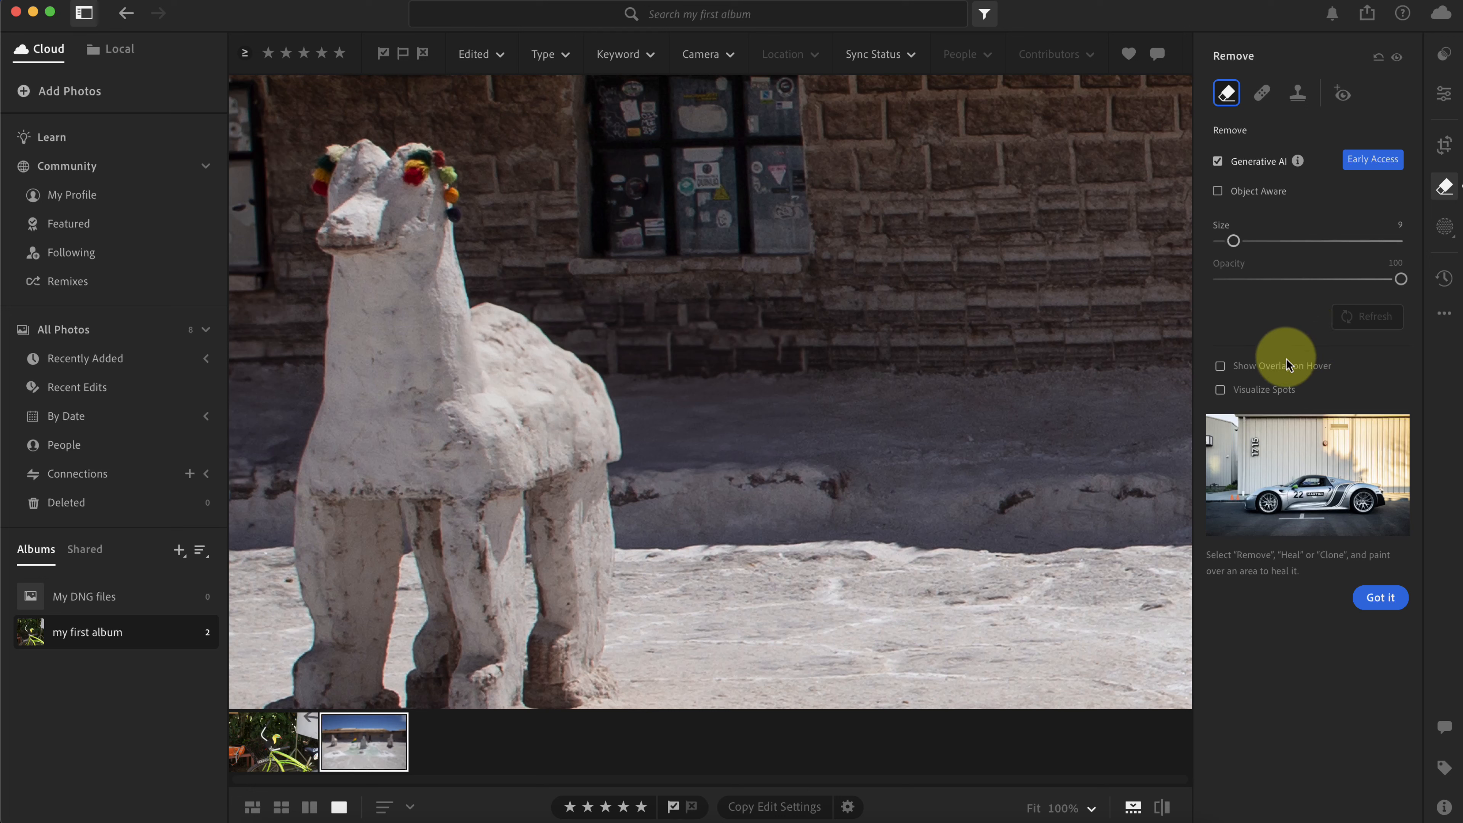
Show the overlay, select the removal spot behind the llama, review its variations back to the first, and hide the overlay again.
click(1263, 368)
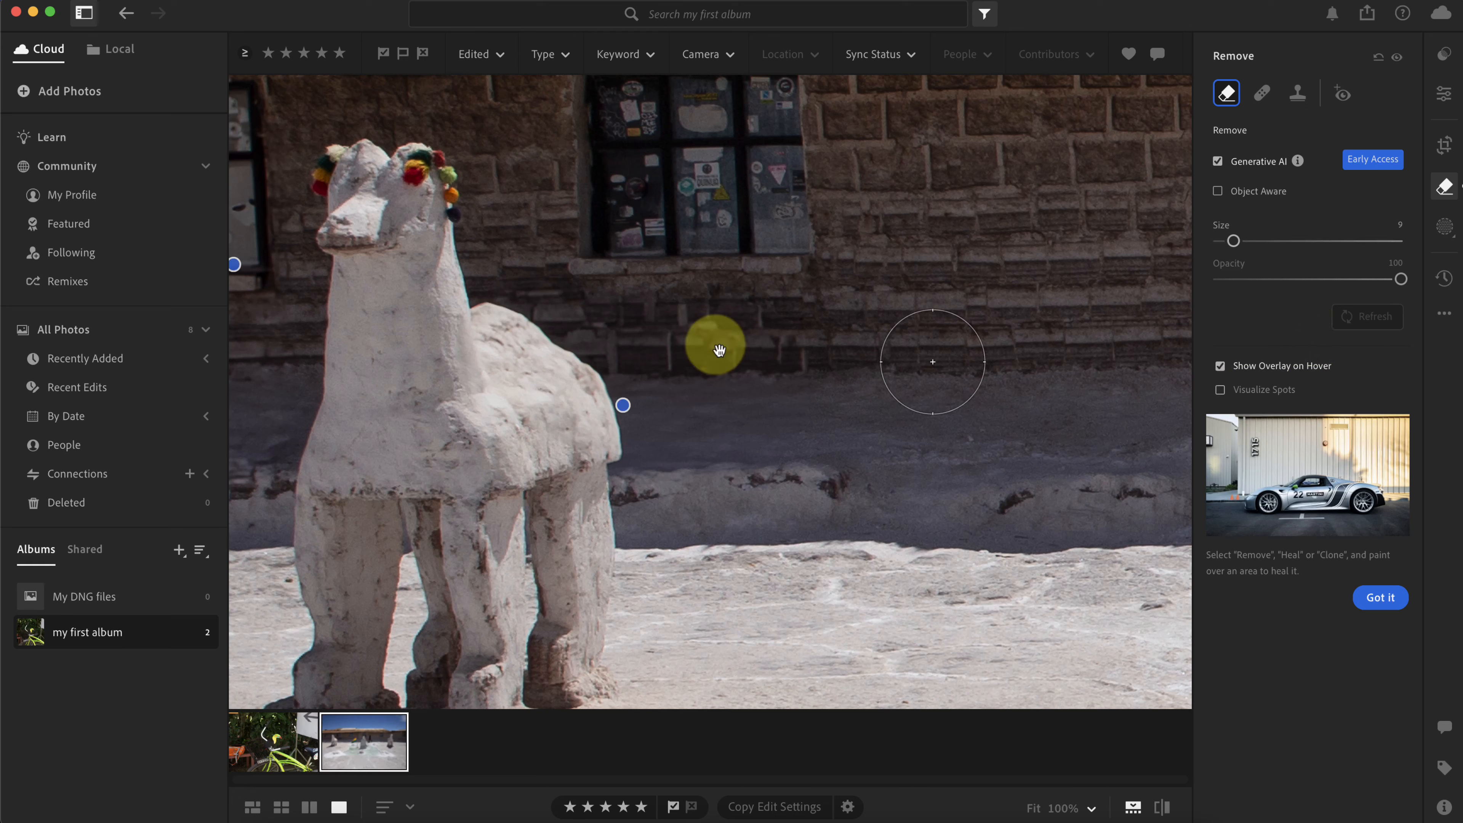
click(624, 406)
click(1312, 317)
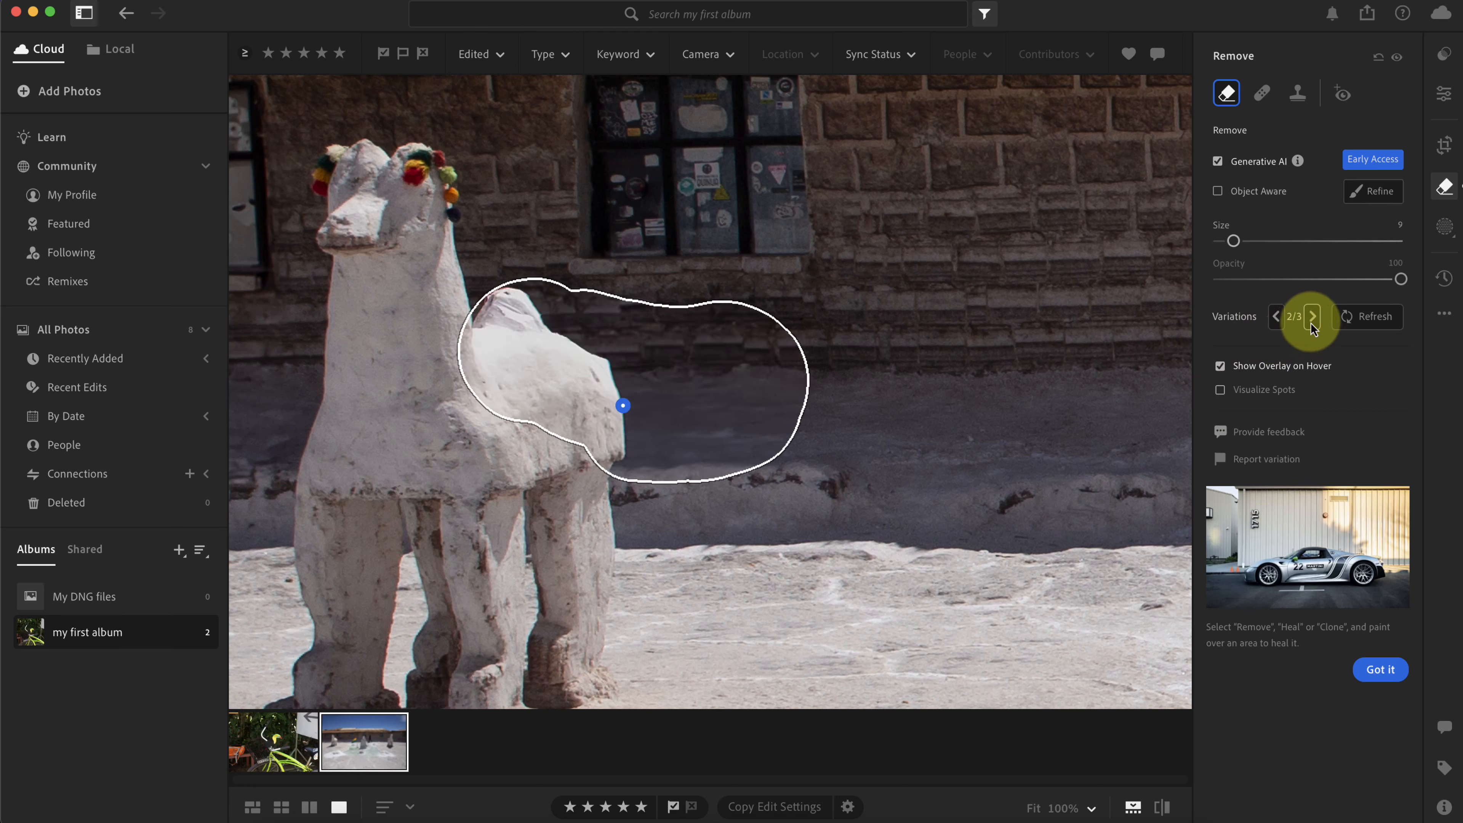
click(1312, 317)
click(1313, 317)
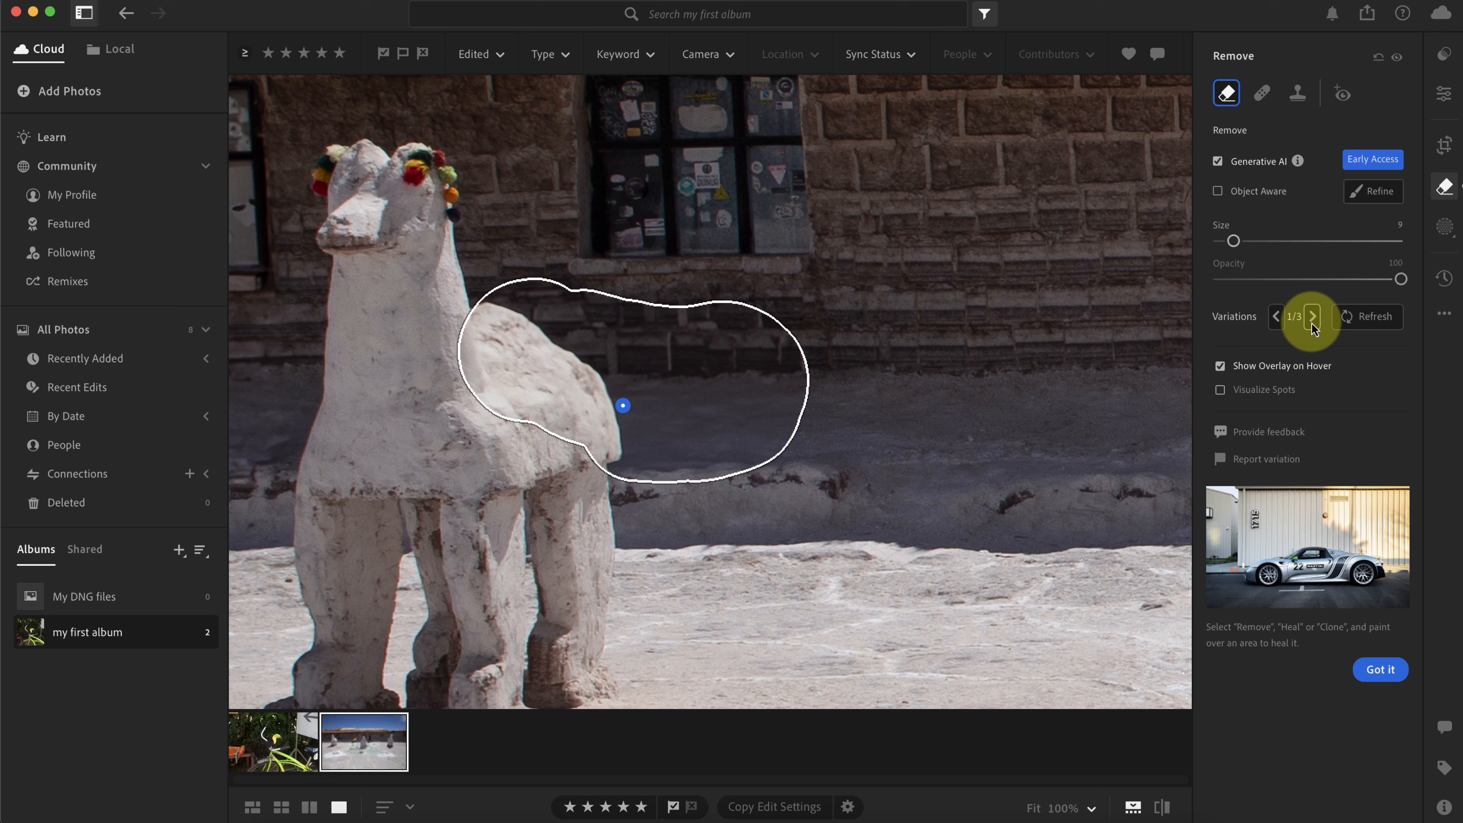
click(1219, 367)
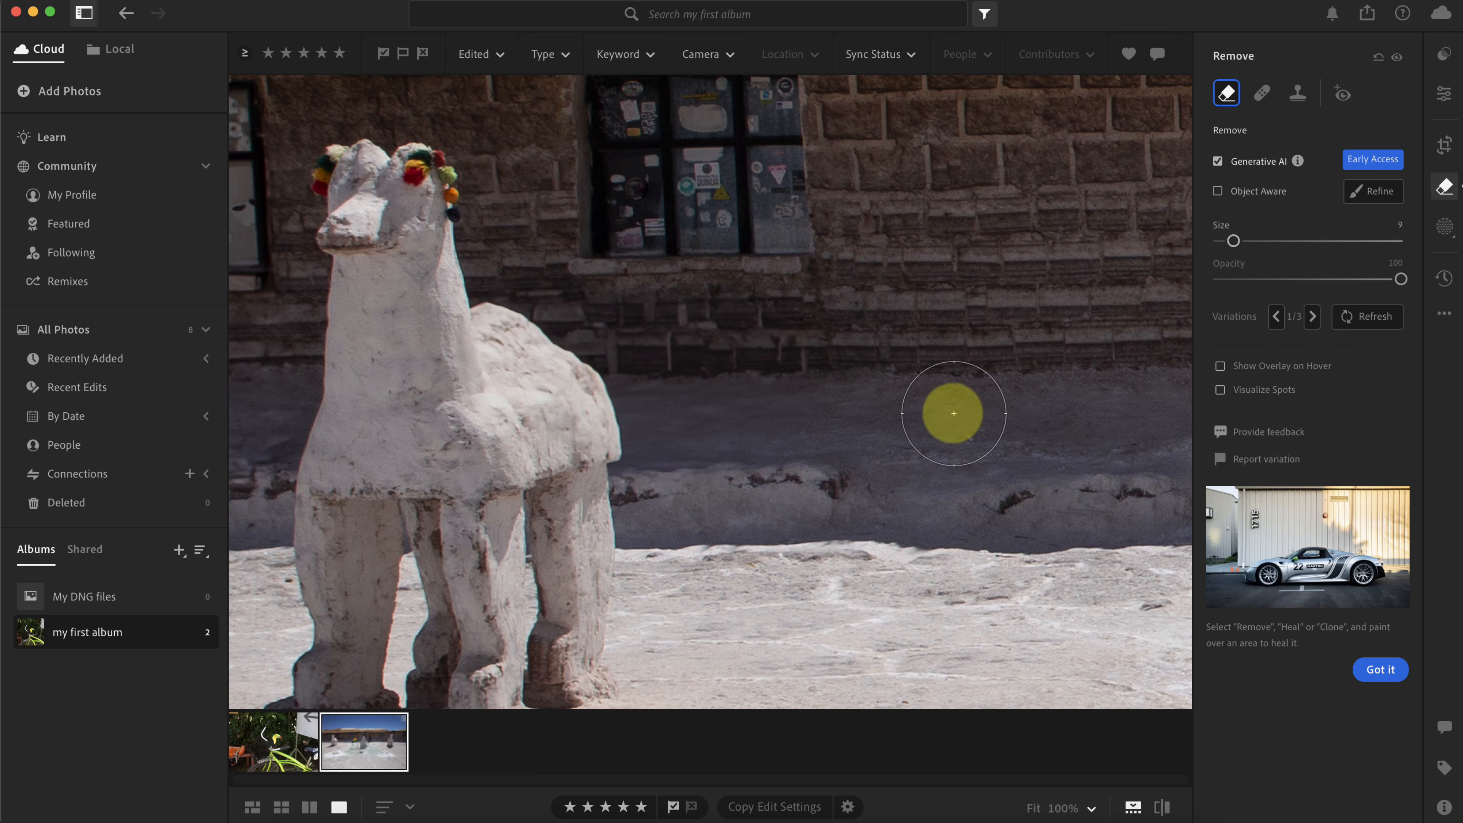
Brush over the man walking behind the Dakar statue, including his bottle and shadow, and apply the generative removal.
drag(1005, 366, 266, 346)
drag(813, 362, 175, 246)
drag(833, 290, 618, 466)
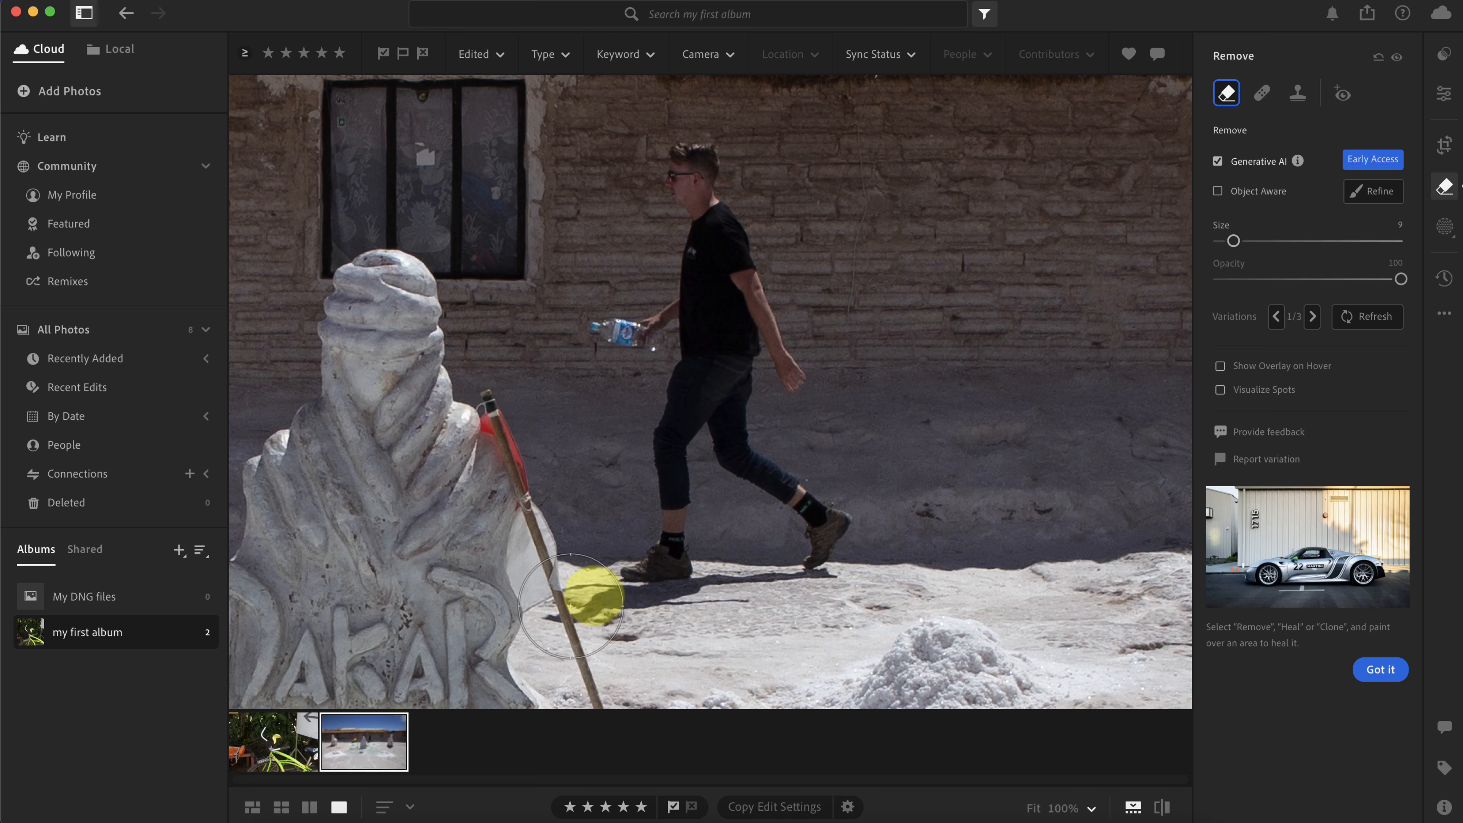
mouse_move(696, 179)
mouse_down()
mouse_move(663, 288)
mouse_move(634, 316)
mouse_move(662, 315)
mouse_move(711, 240)
mouse_move(743, 353)
mouse_move(833, 498)
mouse_move(775, 551)
mouse_move(588, 602)
mouse_move(631, 574)
mouse_move(682, 498)
mouse_move(684, 372)
mouse_move(748, 480)
mouse_up()
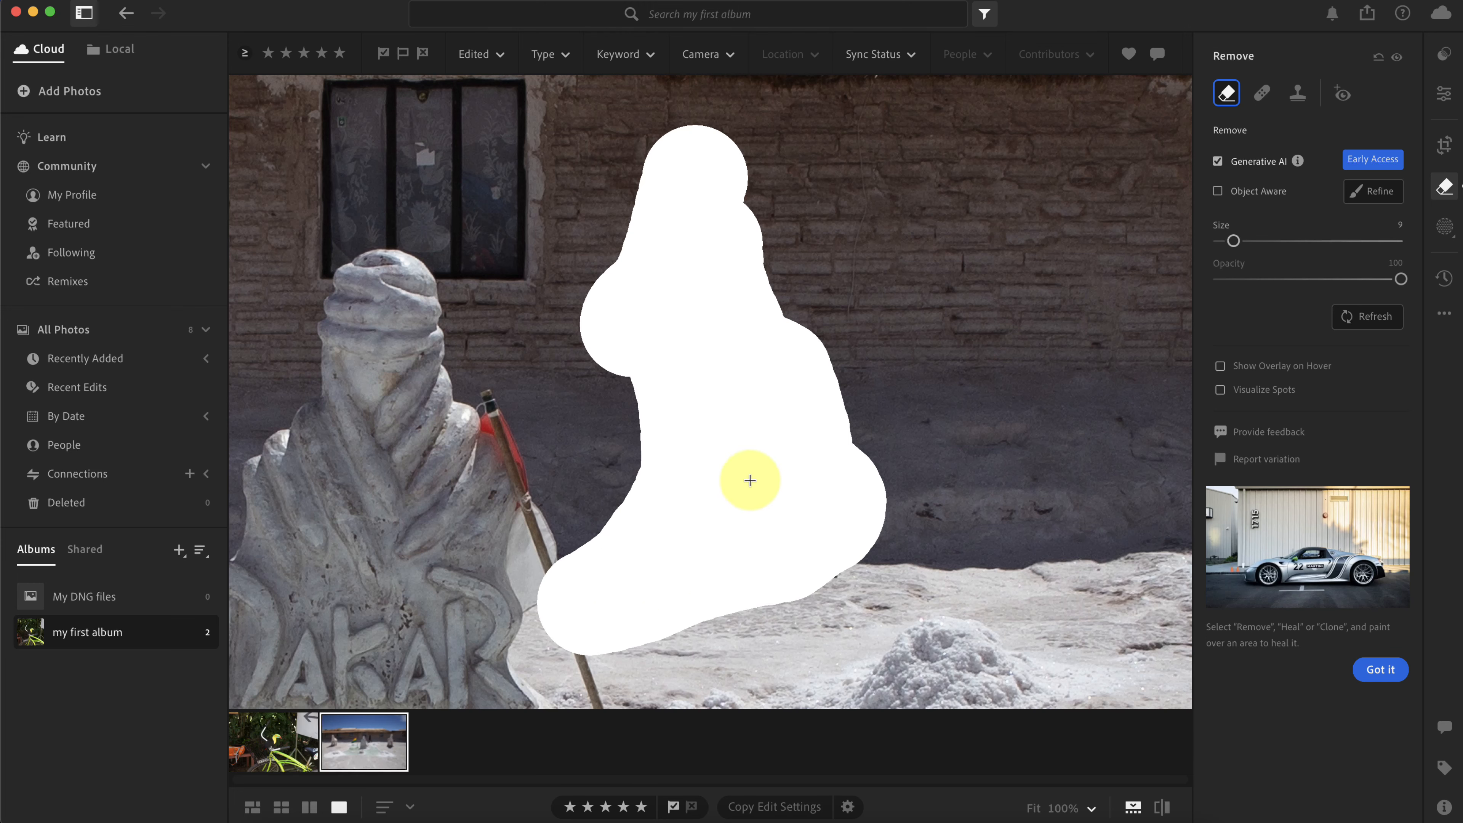
click(1376, 207)
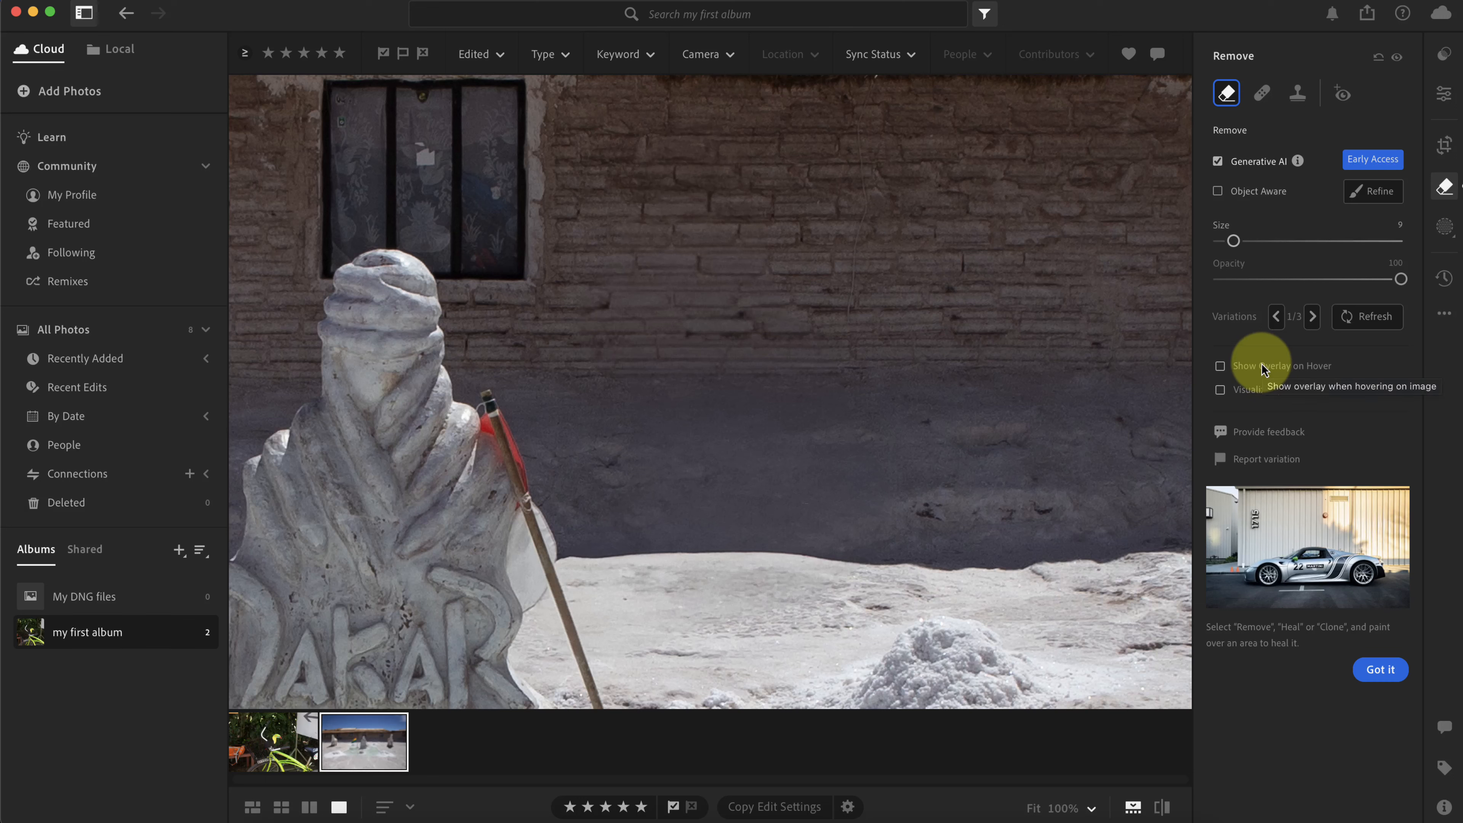
Review the generated variations for the walking man's removal and choose the third one.
click(1313, 316)
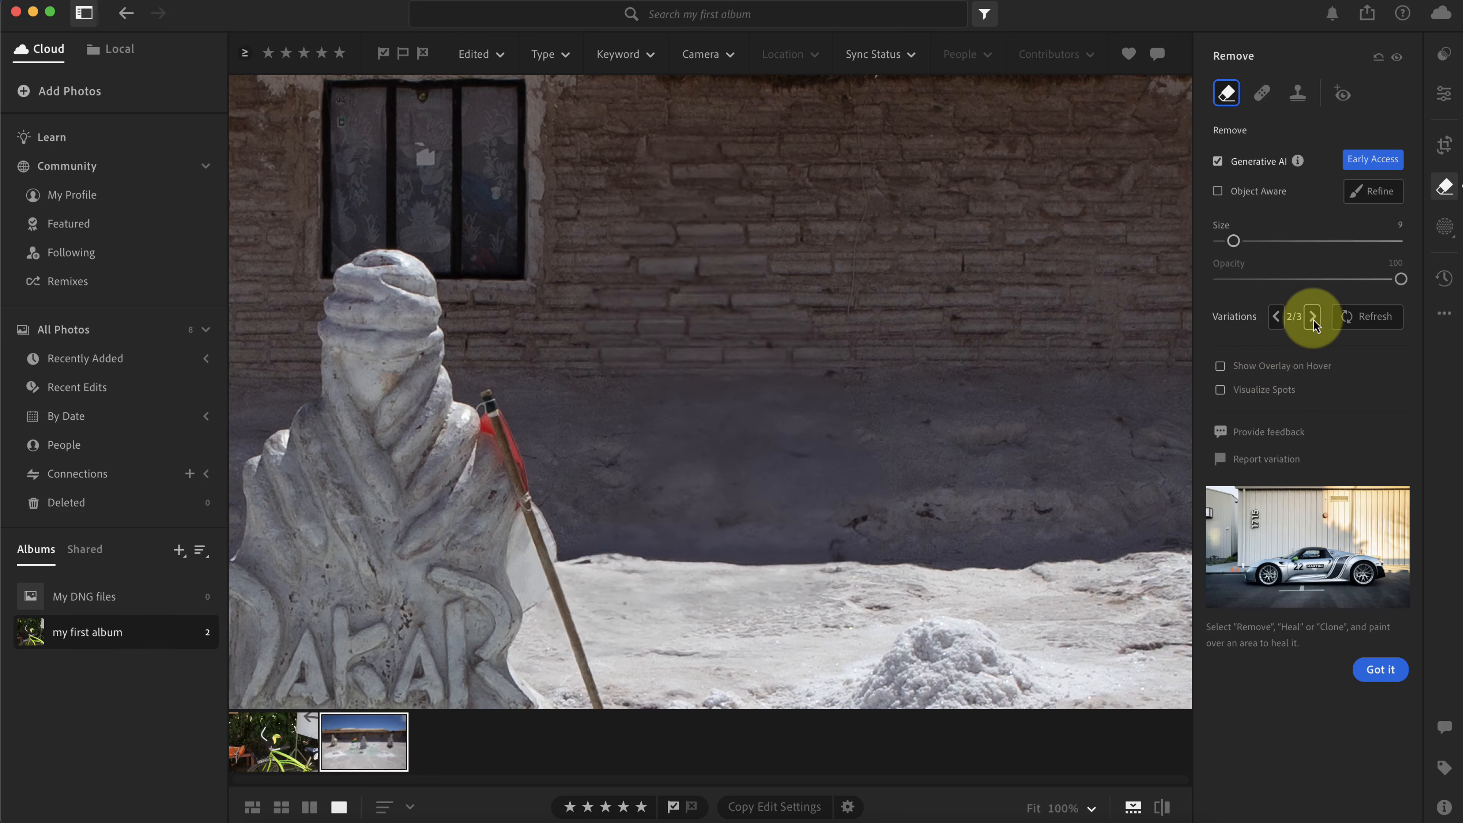
click(1313, 316)
click(1312, 317)
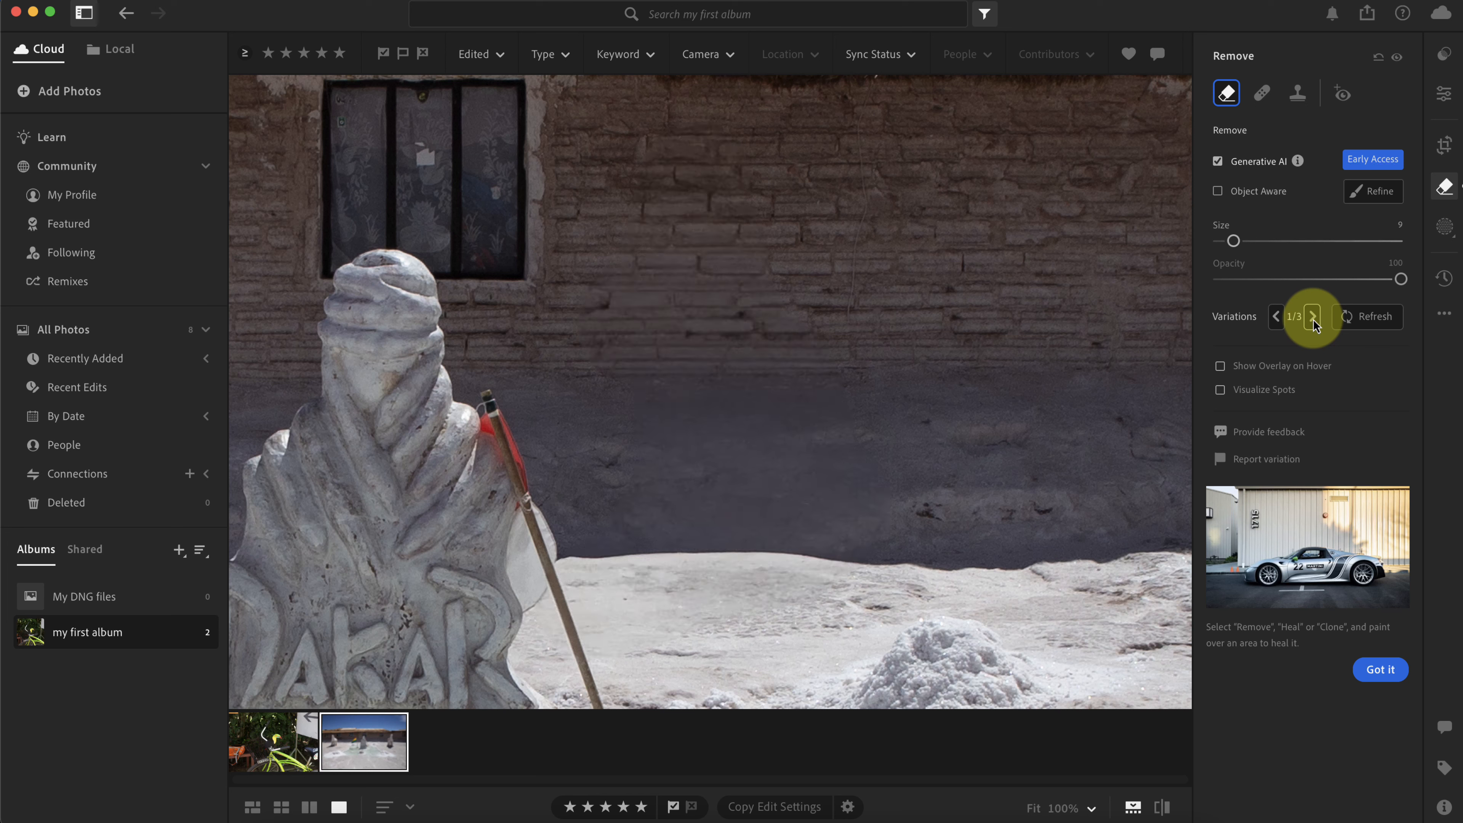
click(1312, 316)
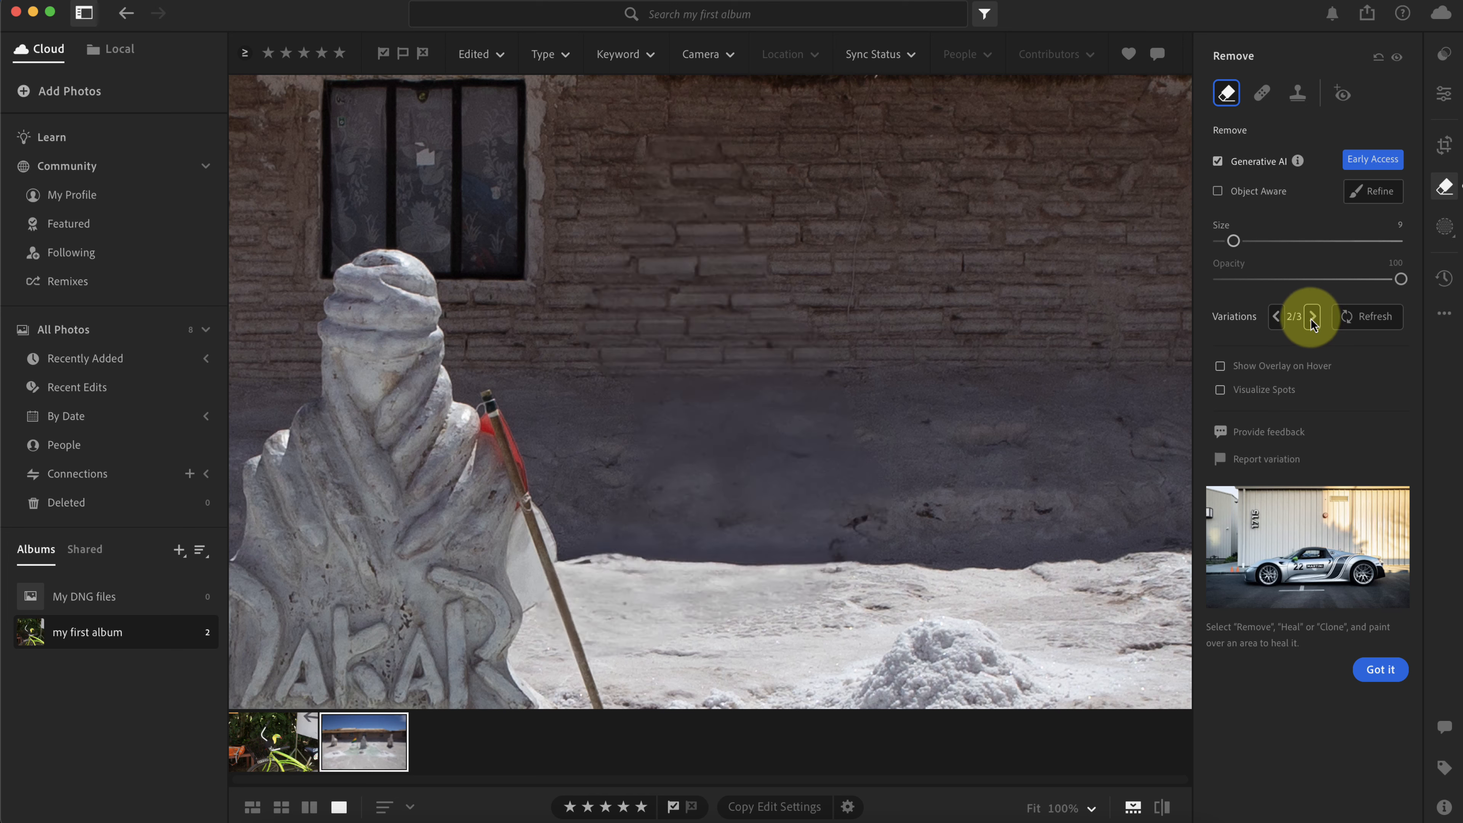
click(1313, 316)
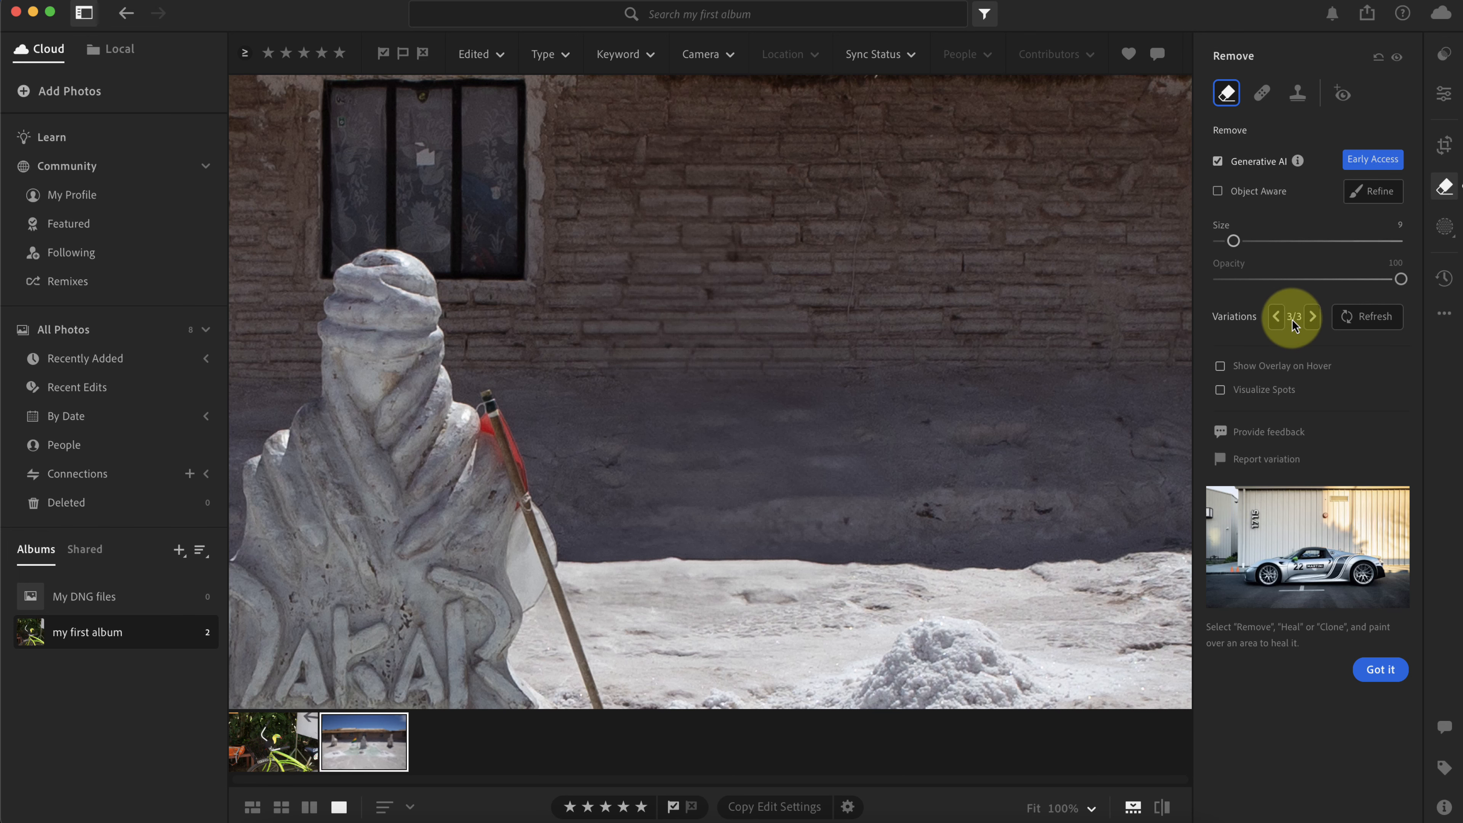
View the whole photo and compare the edited version with the original.
click(874, 340)
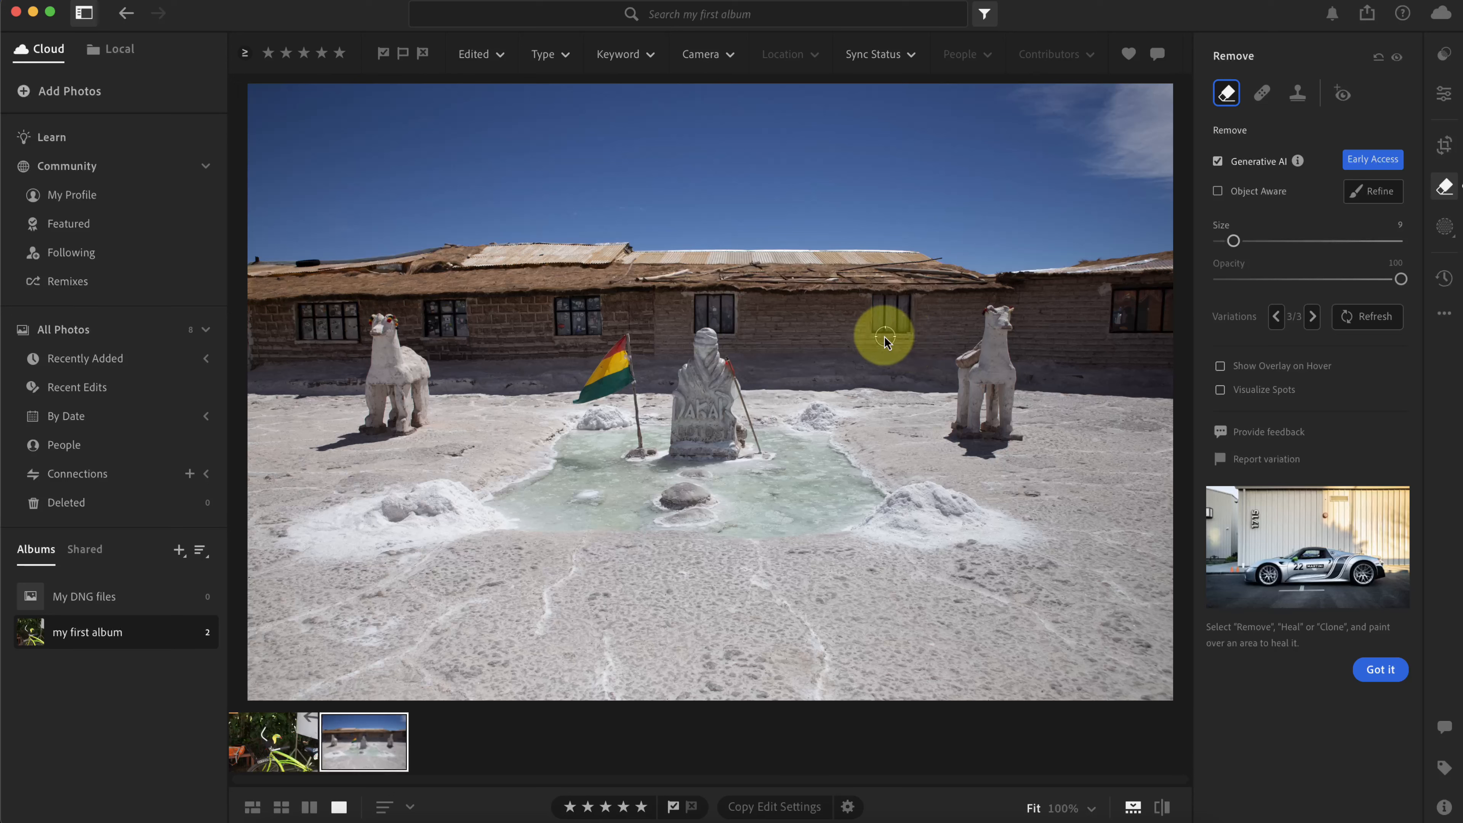
key(backslash)
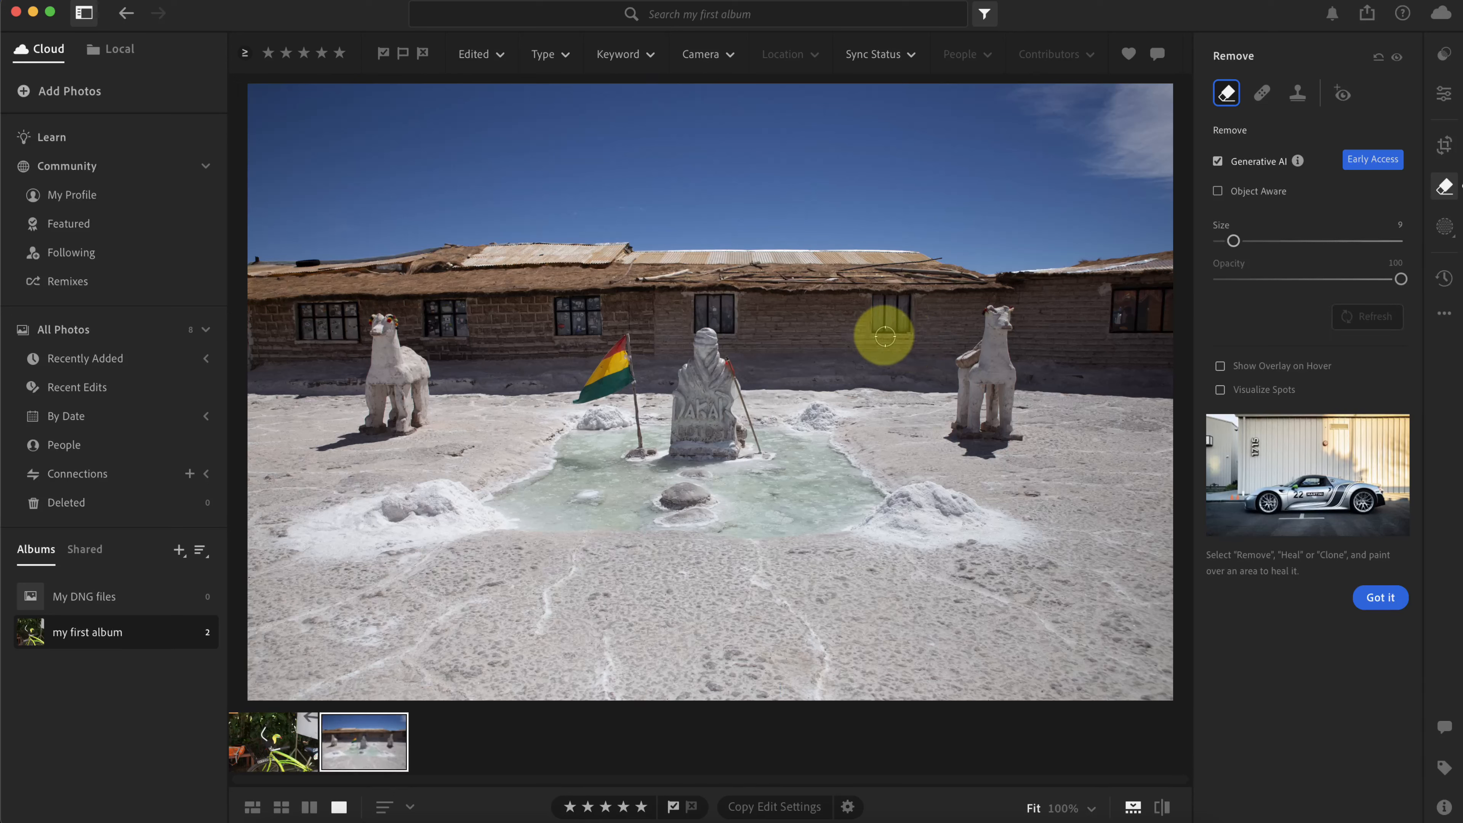
key(backslash)
key(backslash)
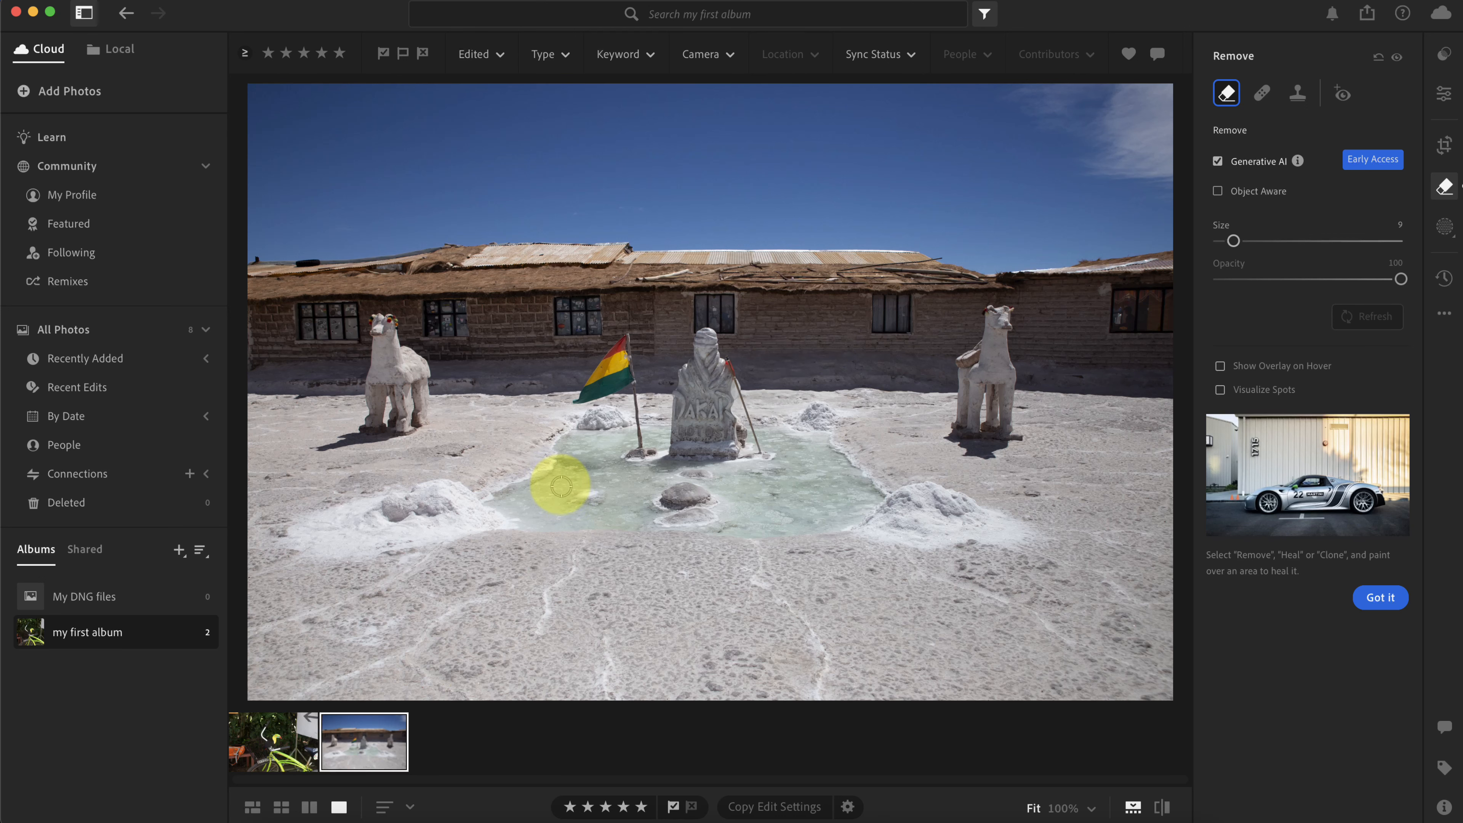
Open the toucan photo, brush over the orange backpack and bench with a size 42 brush, refine the selection and apply the generative removal.
click(275, 755)
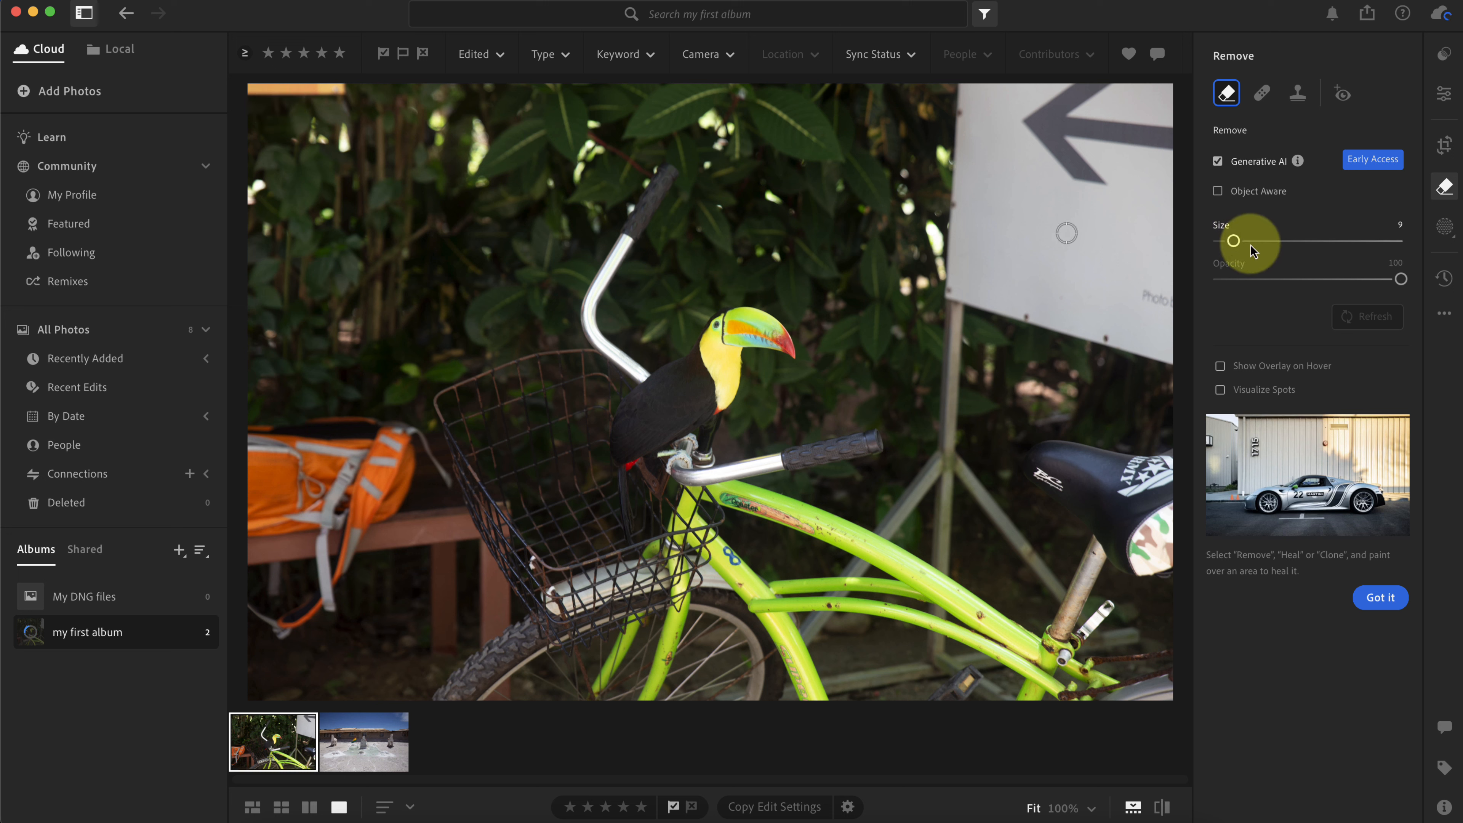
drag(1244, 240, 1295, 240)
mouse_move(278, 542)
mouse_down()
mouse_move(265, 593)
mouse_move(308, 594)
mouse_move(487, 537)
mouse_move(474, 511)
mouse_move(393, 463)
mouse_move(341, 461)
mouse_move(360, 508)
mouse_move(468, 543)
mouse_move(478, 587)
mouse_move(440, 603)
mouse_move(496, 610)
mouse_up()
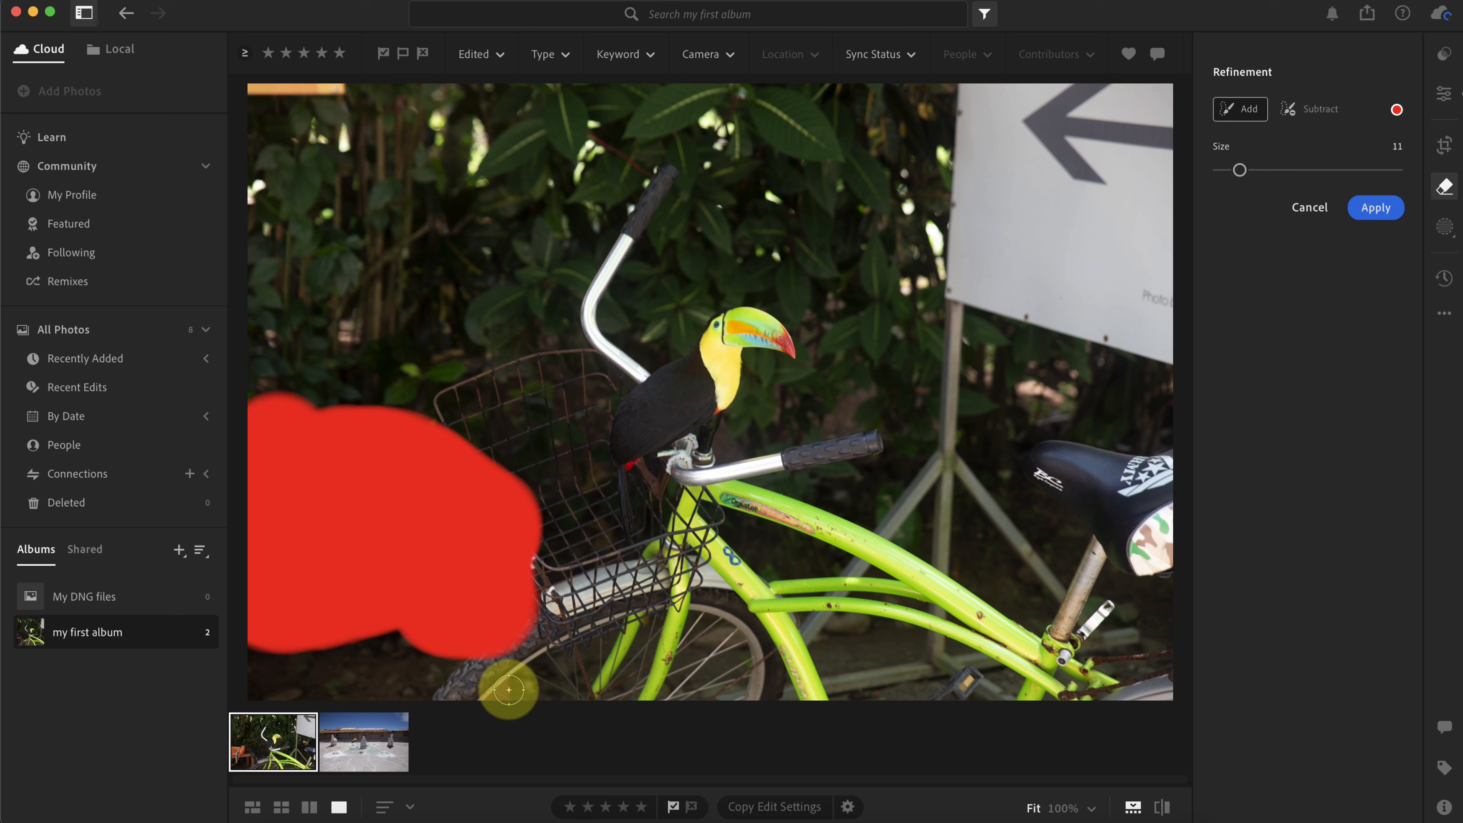
drag(490, 697, 496, 693)
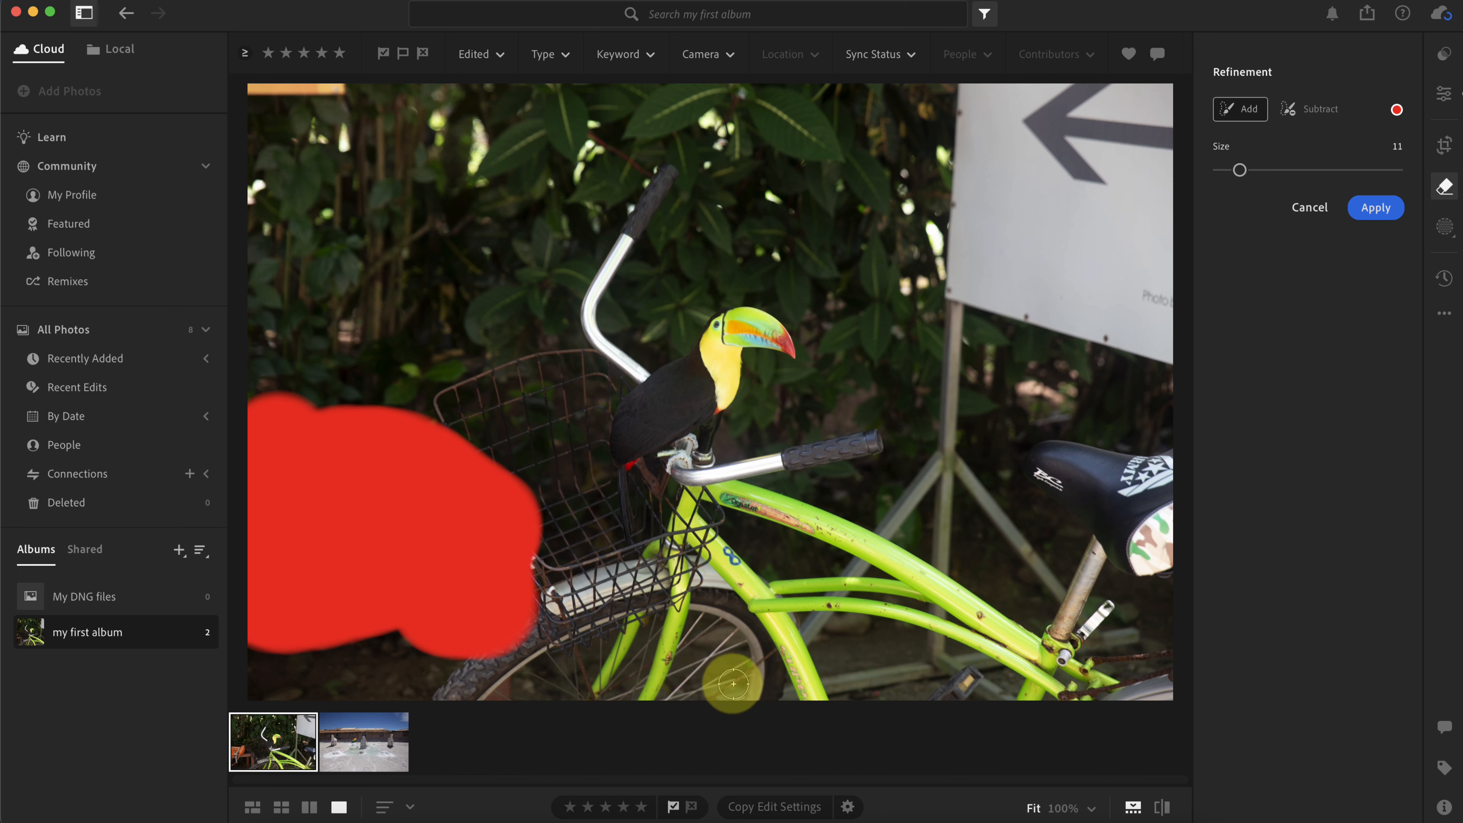
mouse_move(488, 639)
mouse_down()
mouse_move(501, 697)
mouse_move(493, 688)
mouse_up()
click(1353, 218)
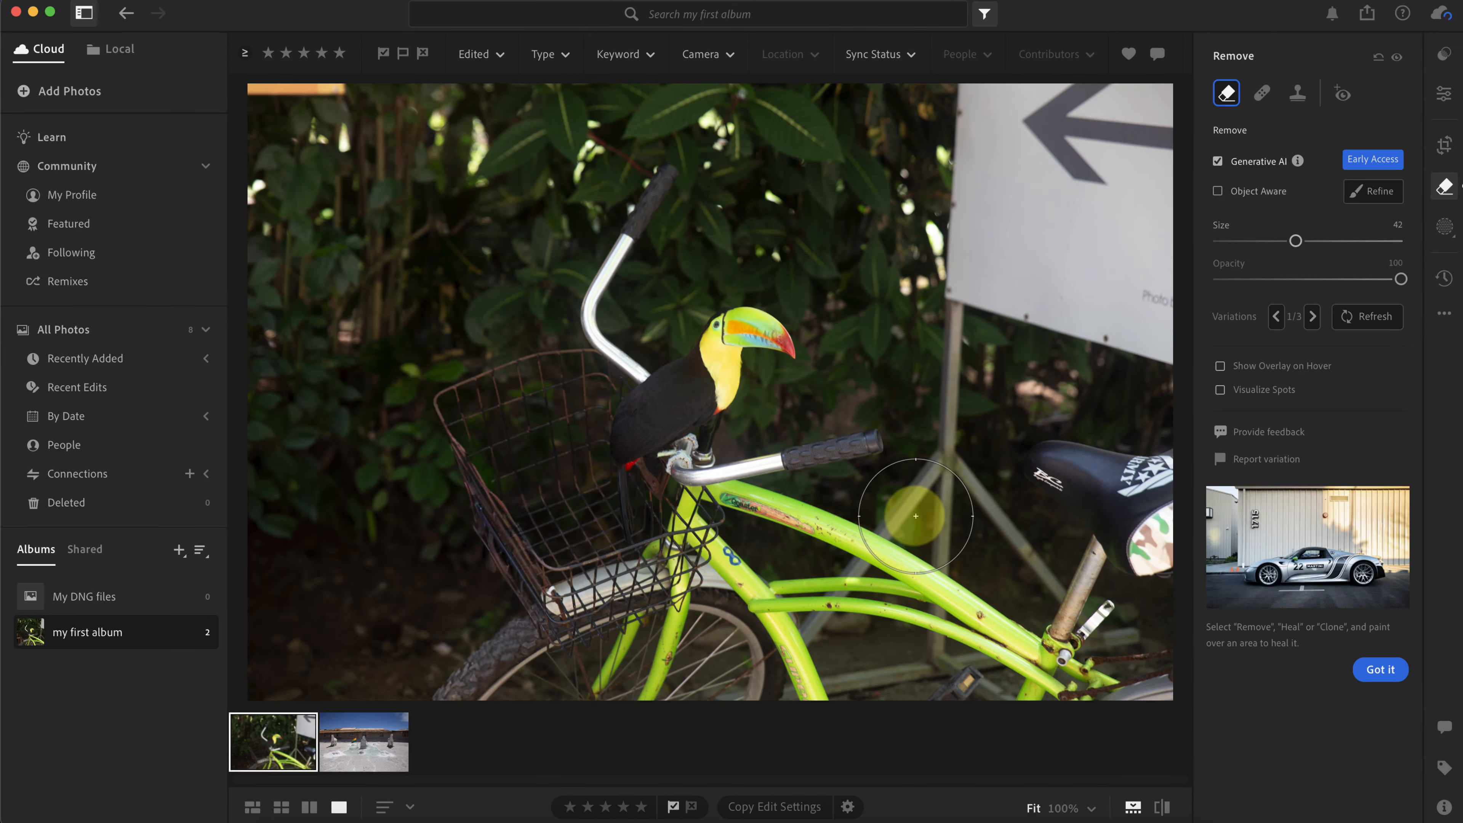
Compare the edited photo with the original, show the overlay and review the backpack removal's variations through the third.
key(backslash)
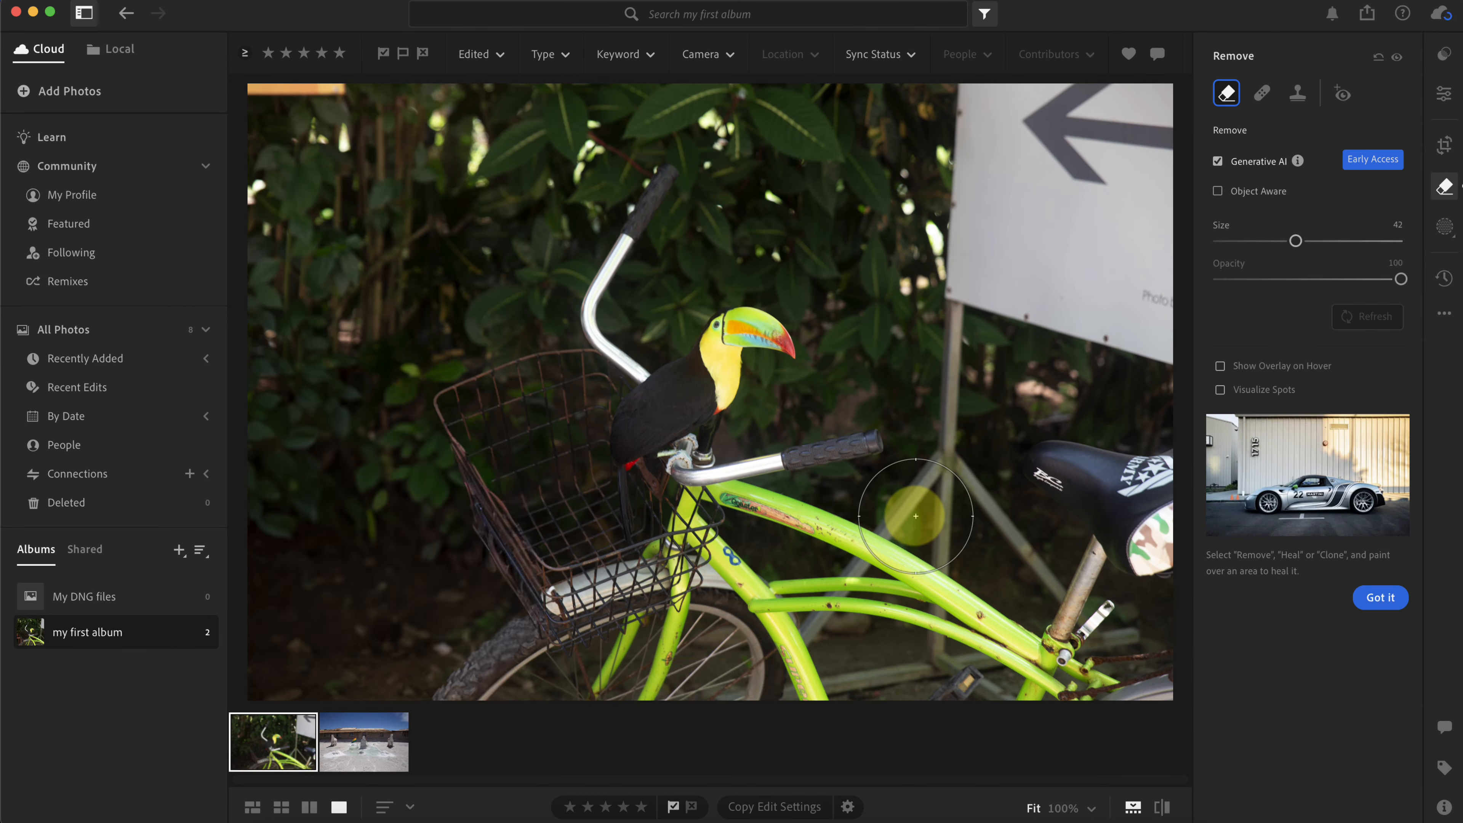
key(backslash)
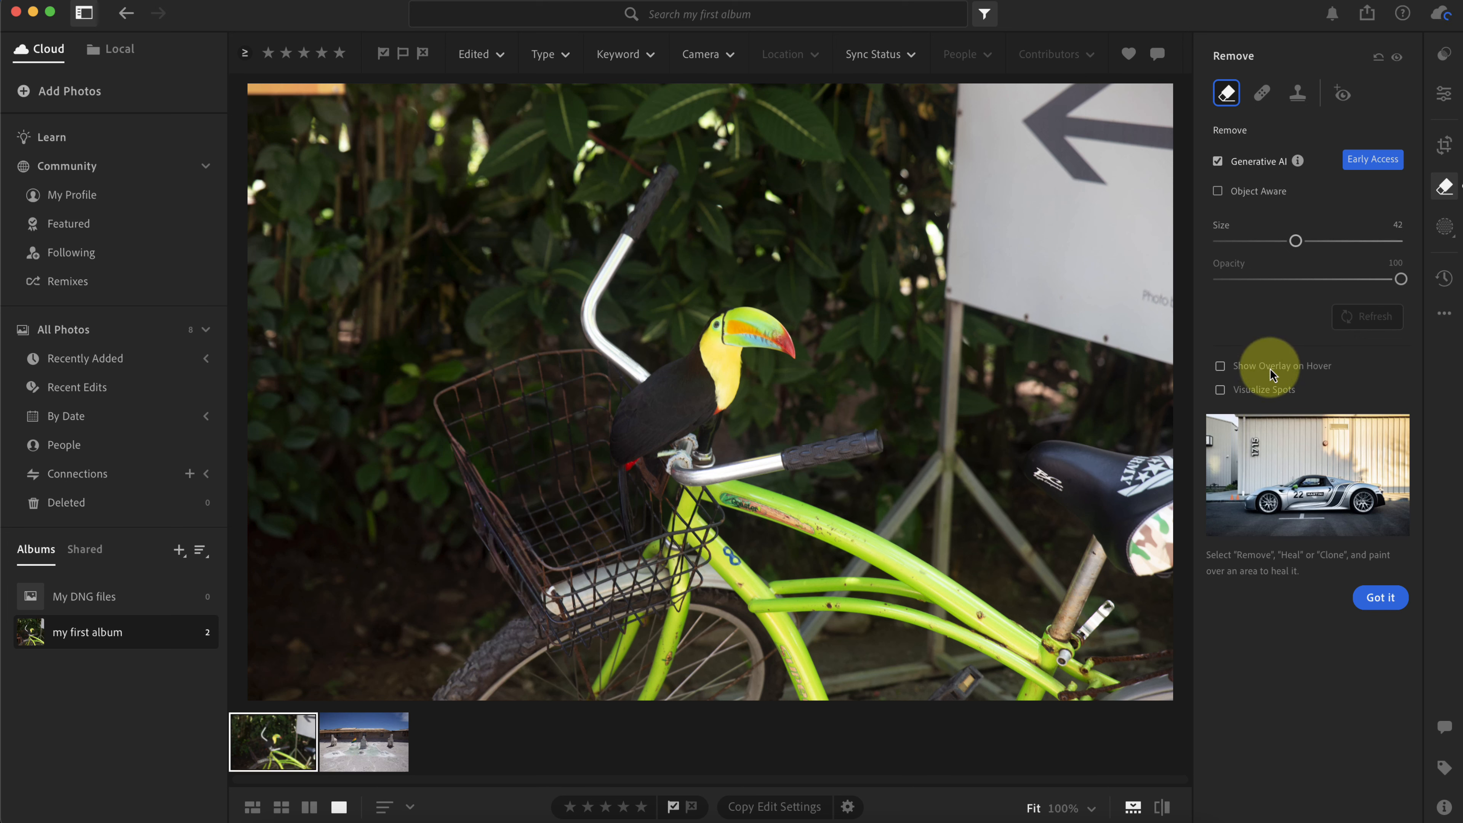
click(396, 516)
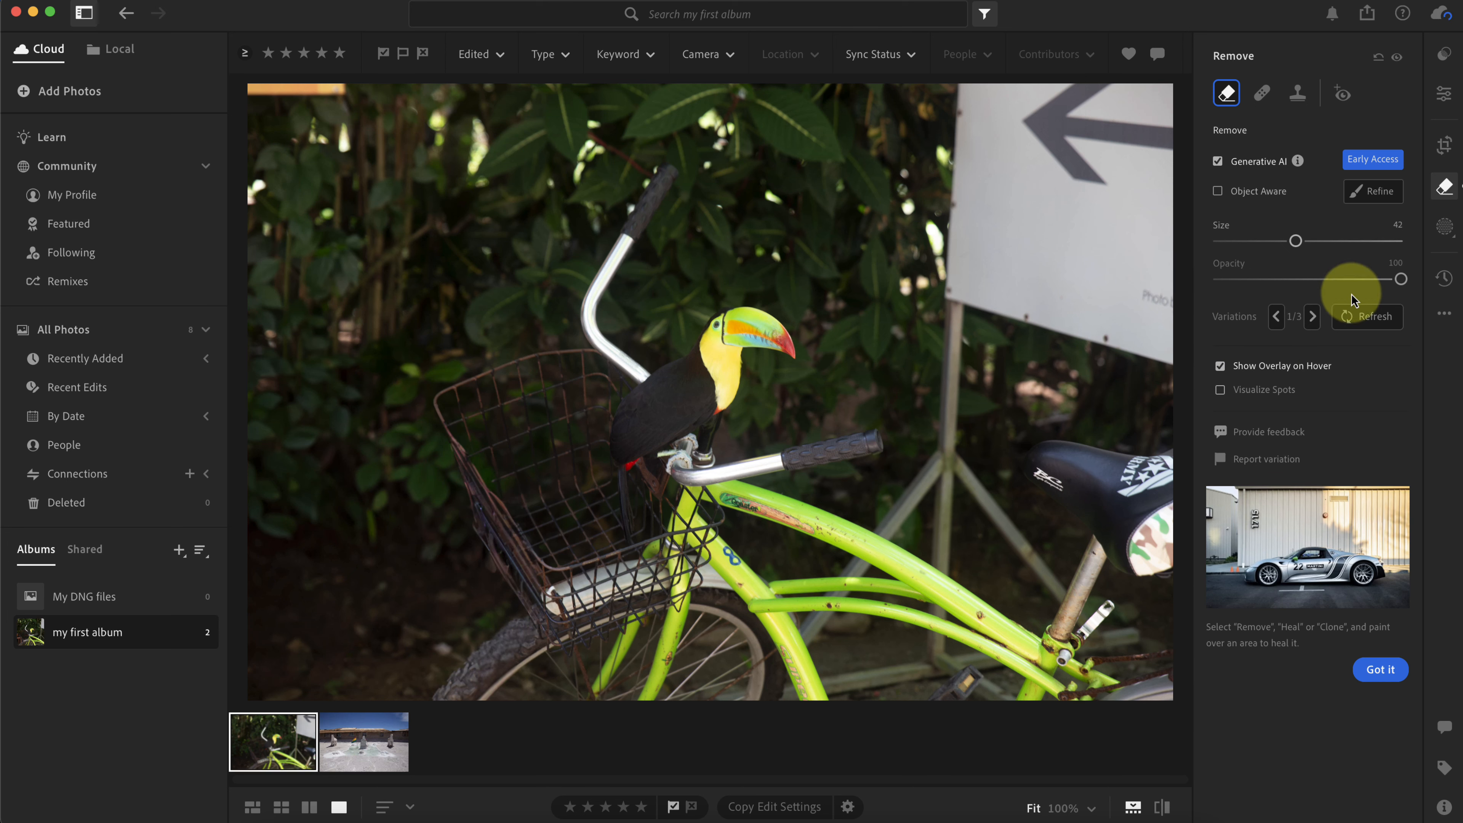
click(1312, 316)
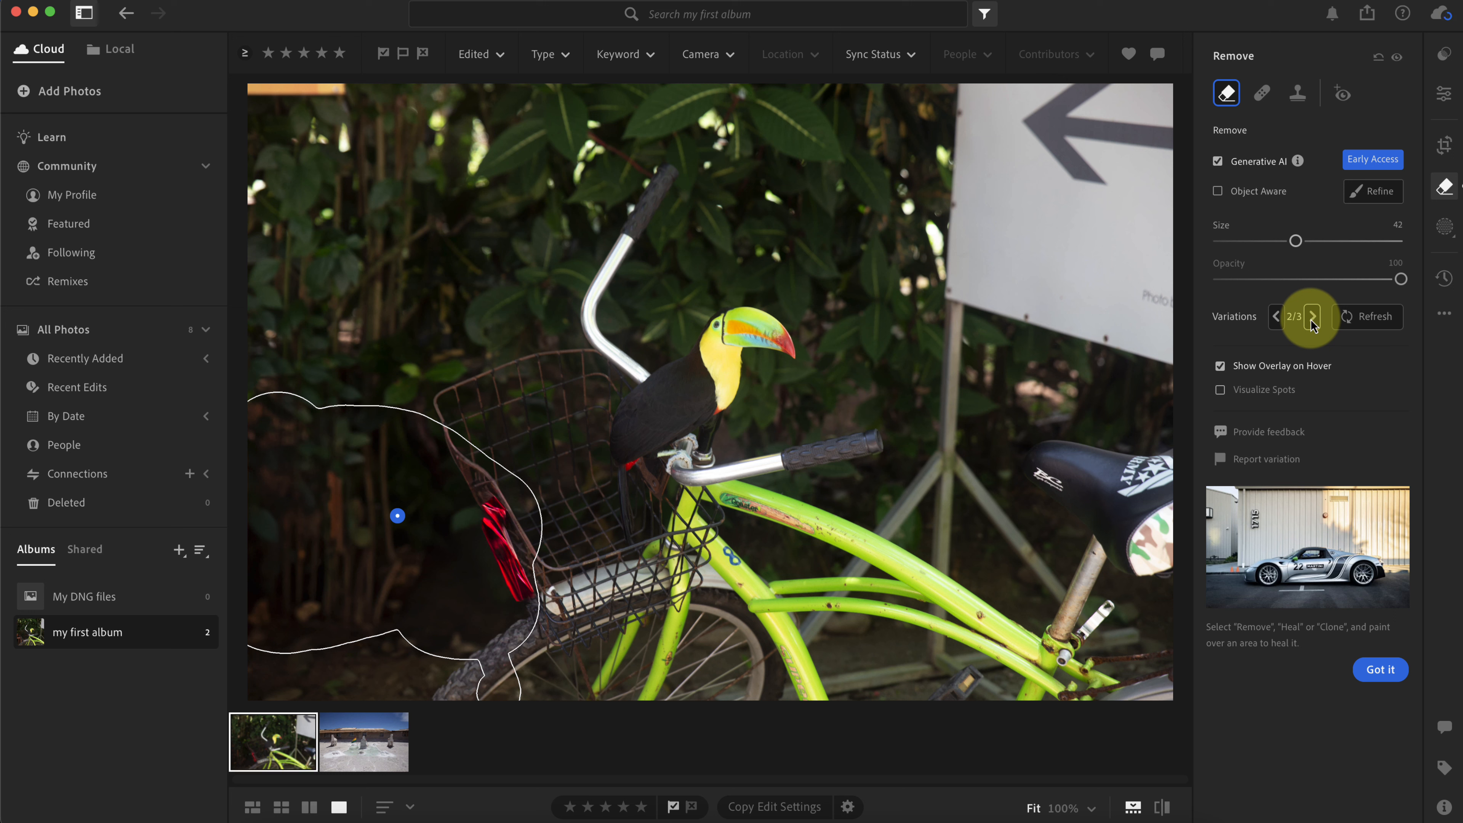
click(1312, 316)
click(956, 762)
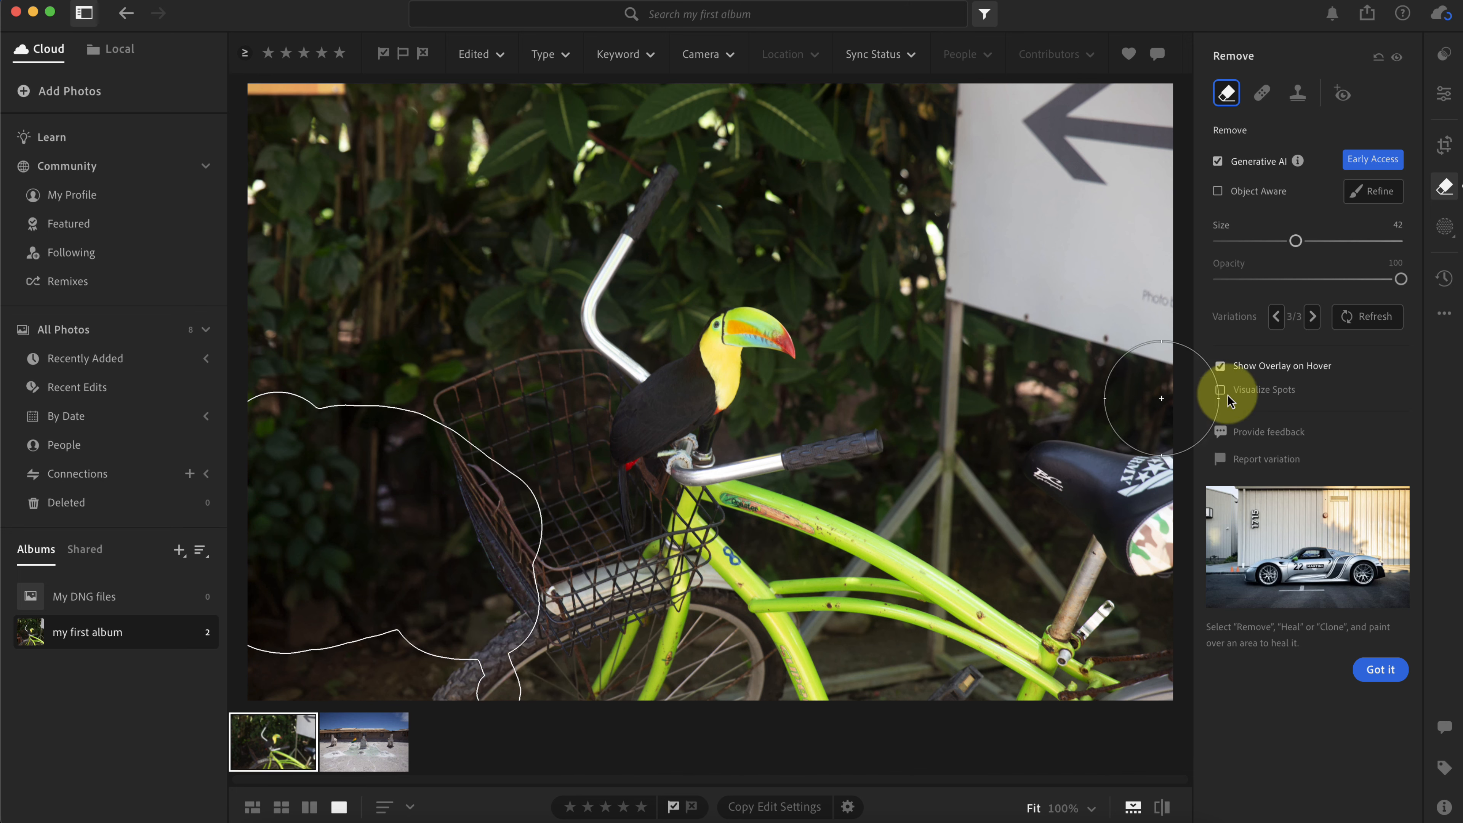
Refine the backpack removal by subtracting the bicycle's front tire with a size 6 brush, and apply it again.
click(397, 517)
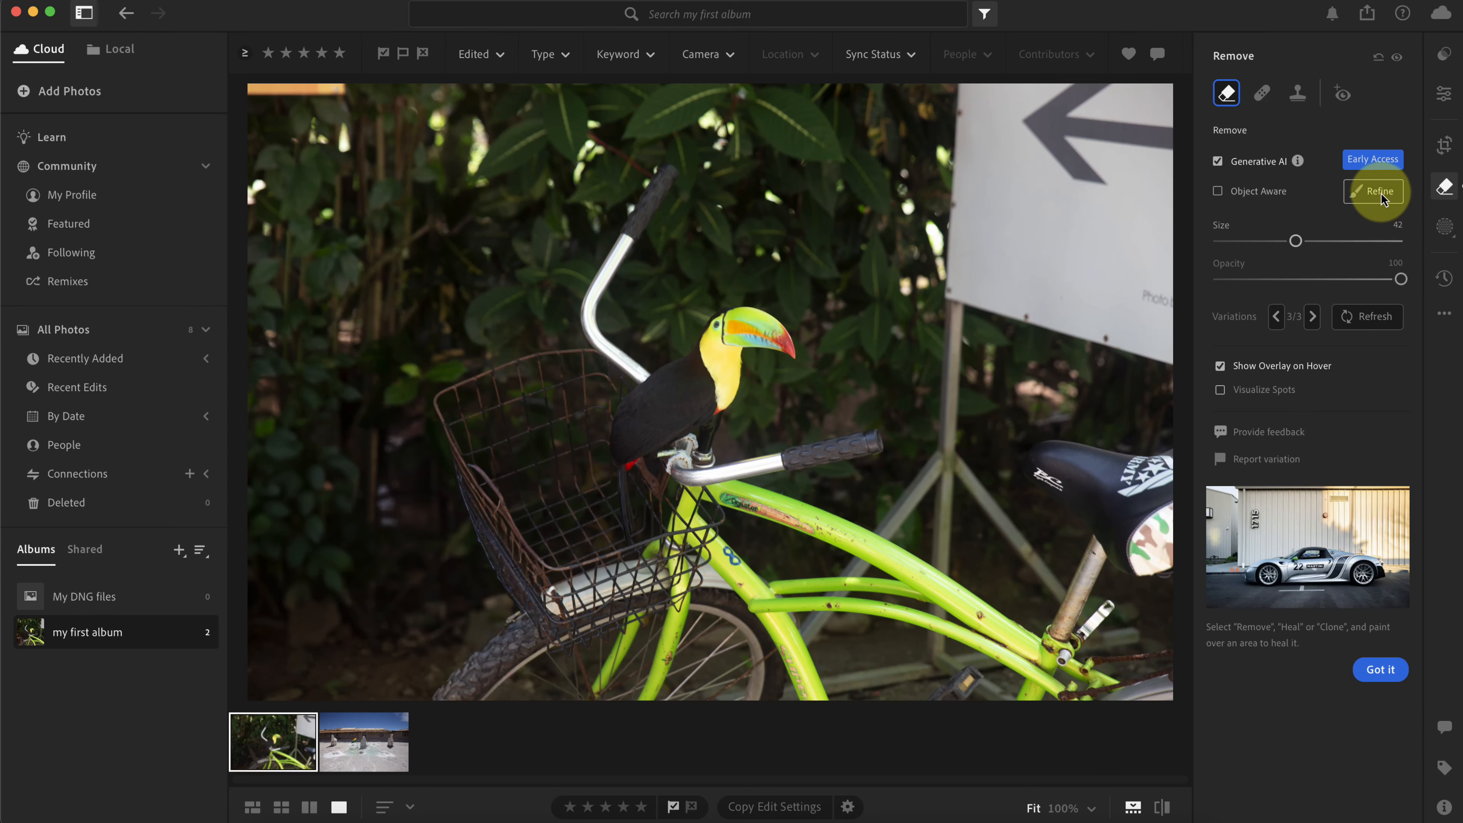
click(1381, 194)
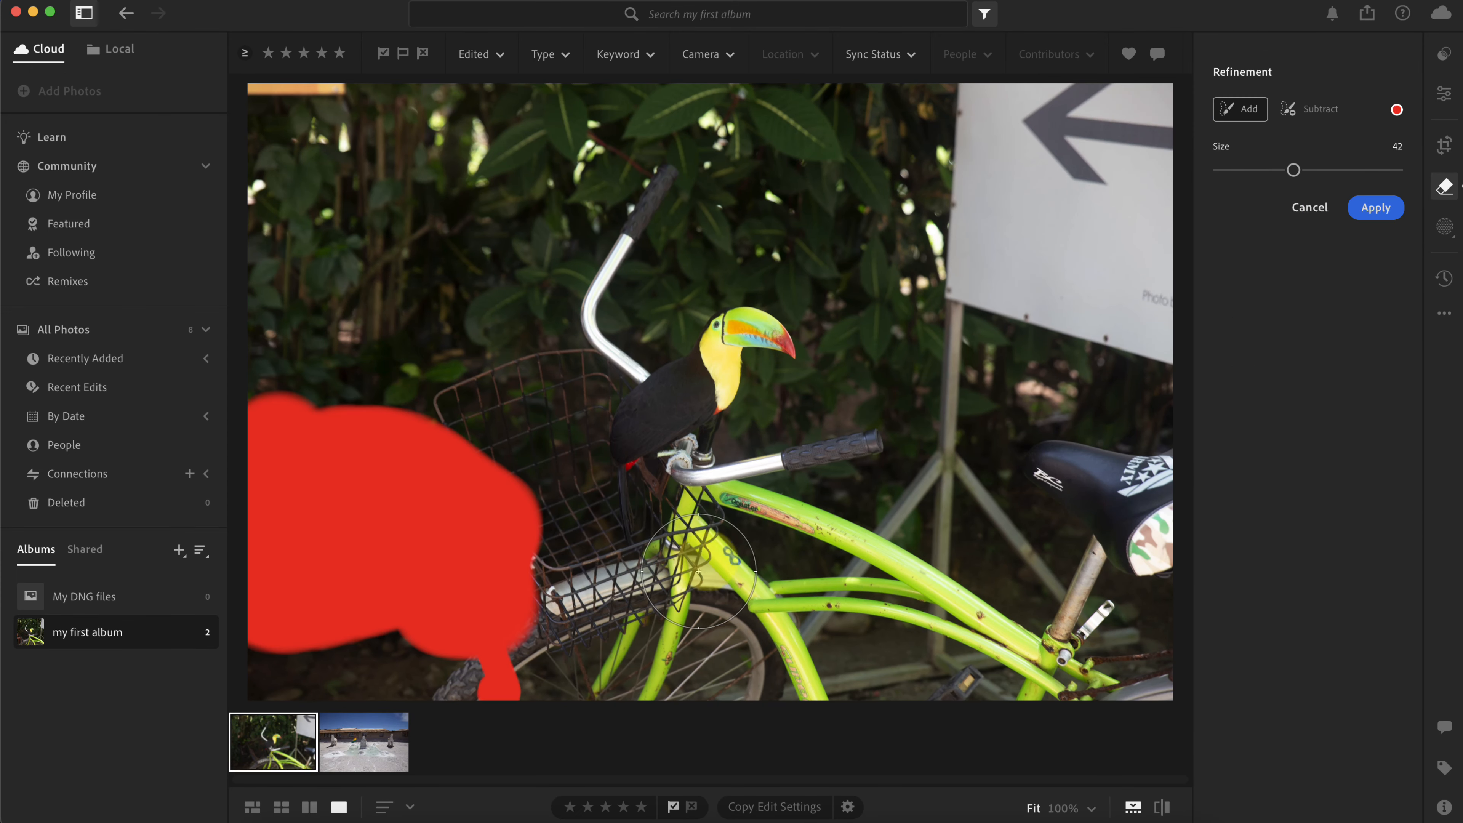
drag(1292, 170, 1229, 170)
click(524, 635)
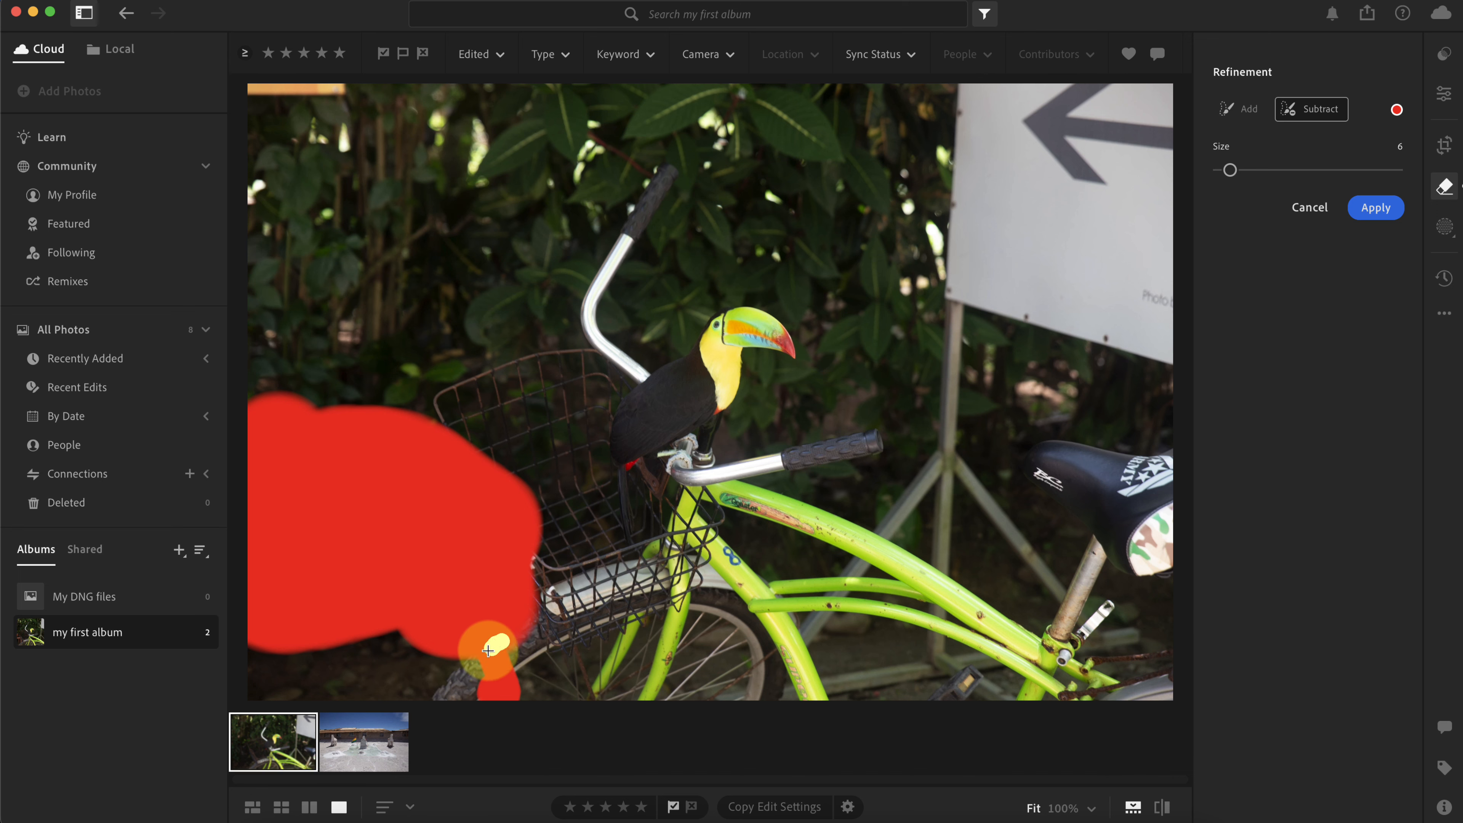
mouse_move(488, 650)
mouse_down()
mouse_move(484, 669)
mouse_move(491, 654)
mouse_move(514, 661)
mouse_up()
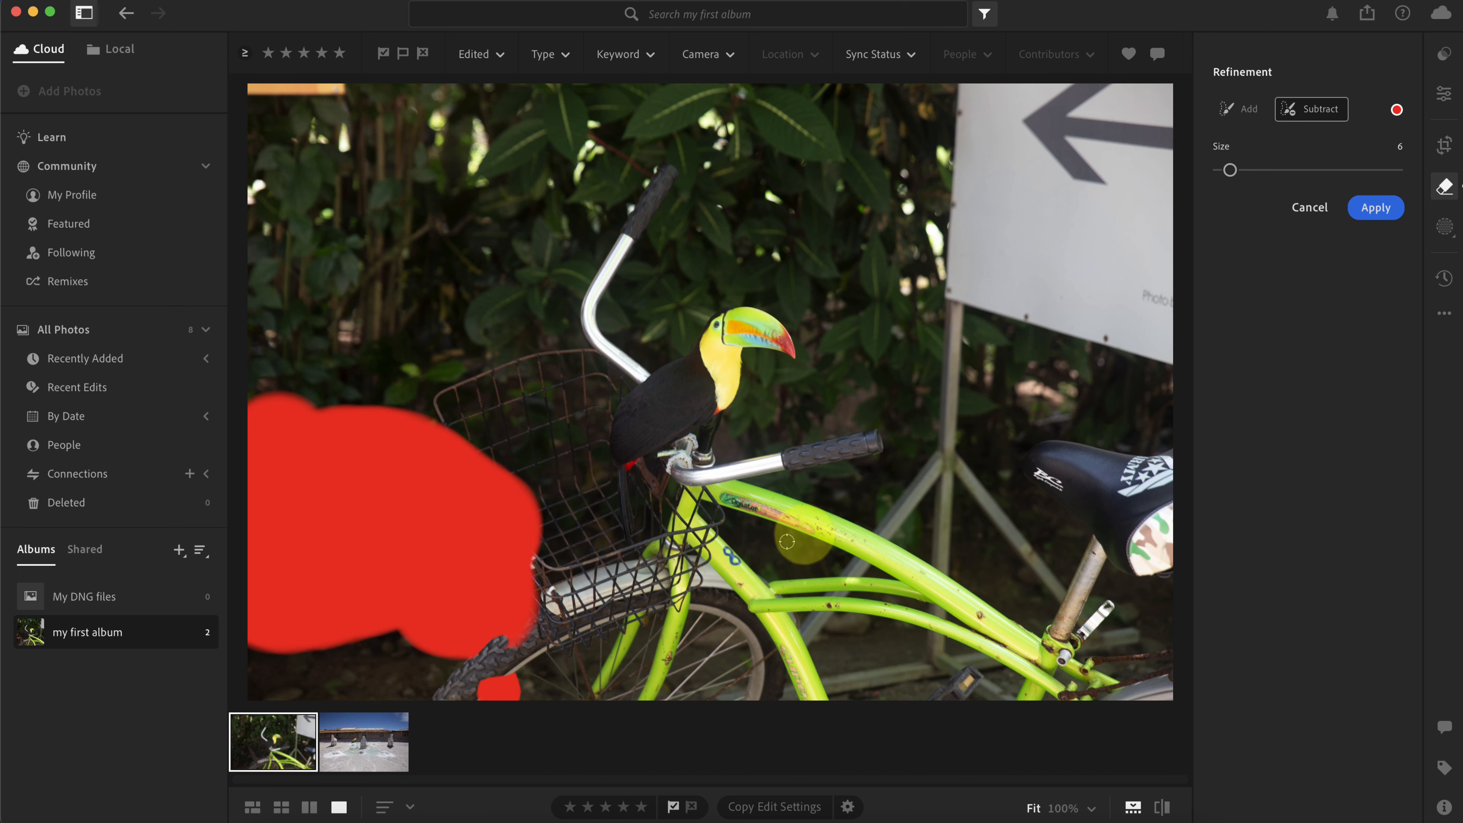
click(1373, 207)
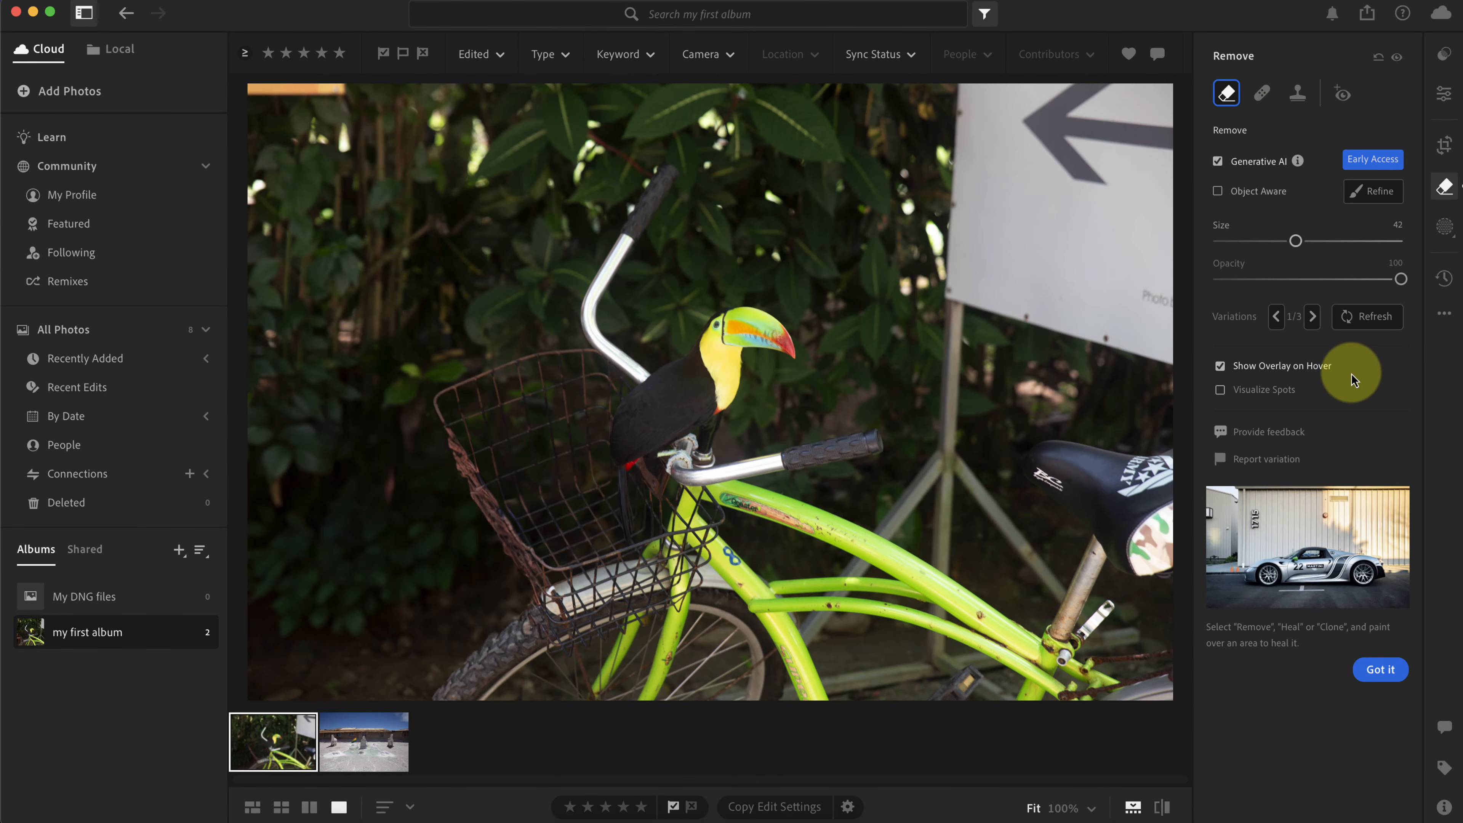
Choose the third variation for the refined backpack removal and inspect the photo at 100%.
click(1312, 317)
click(1311, 317)
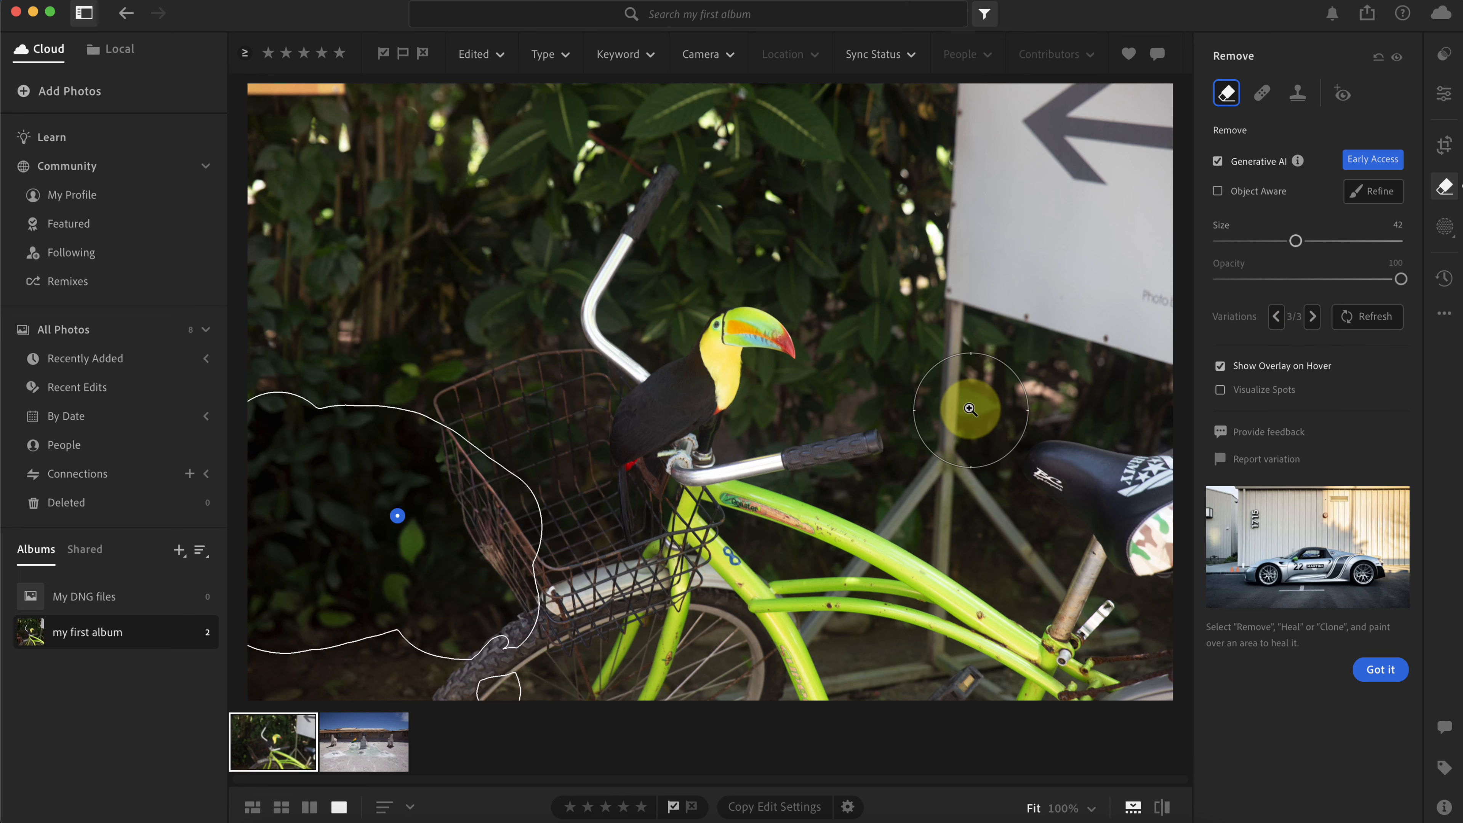
key(z)
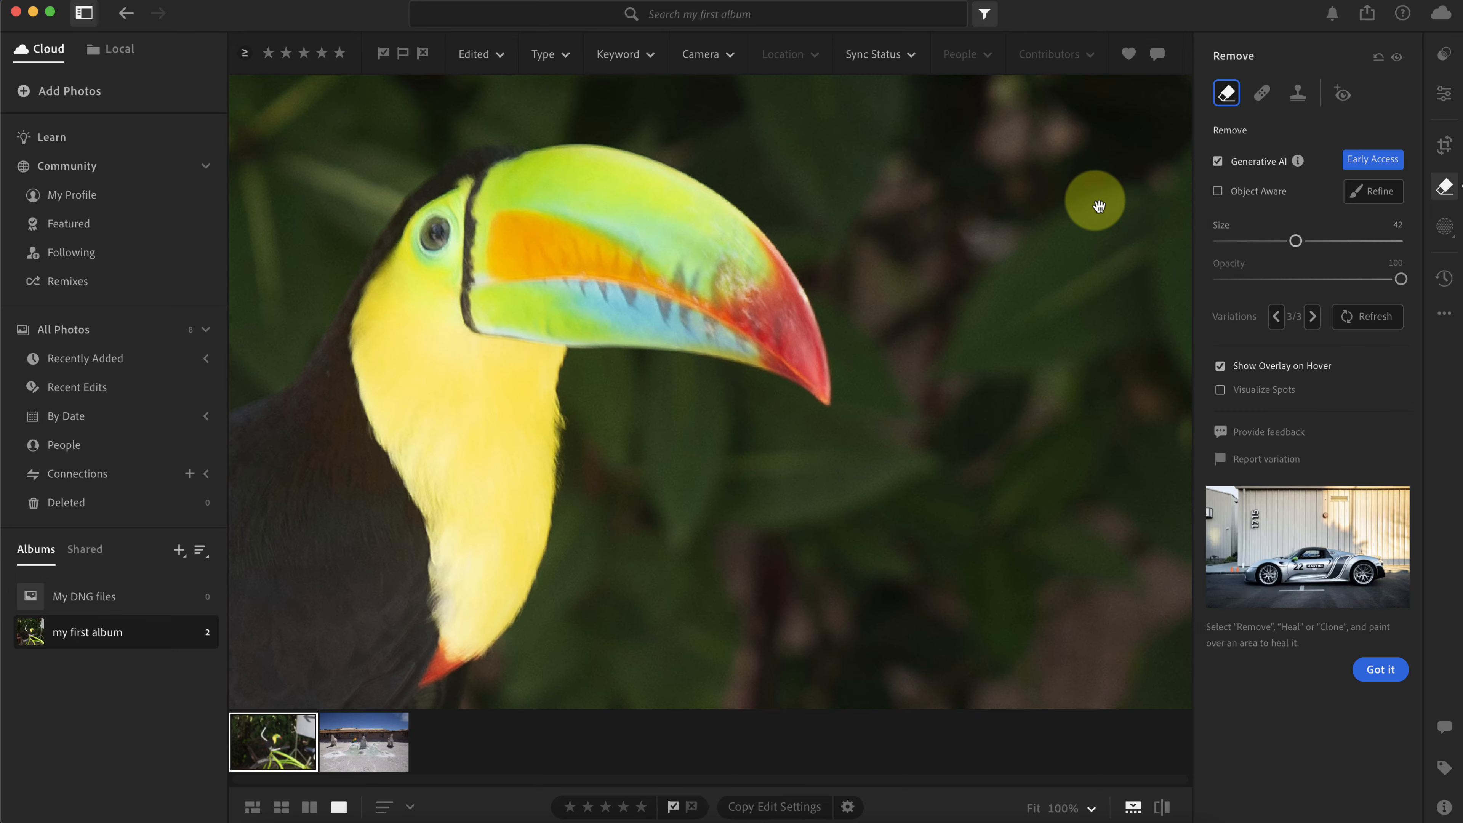
key(z)
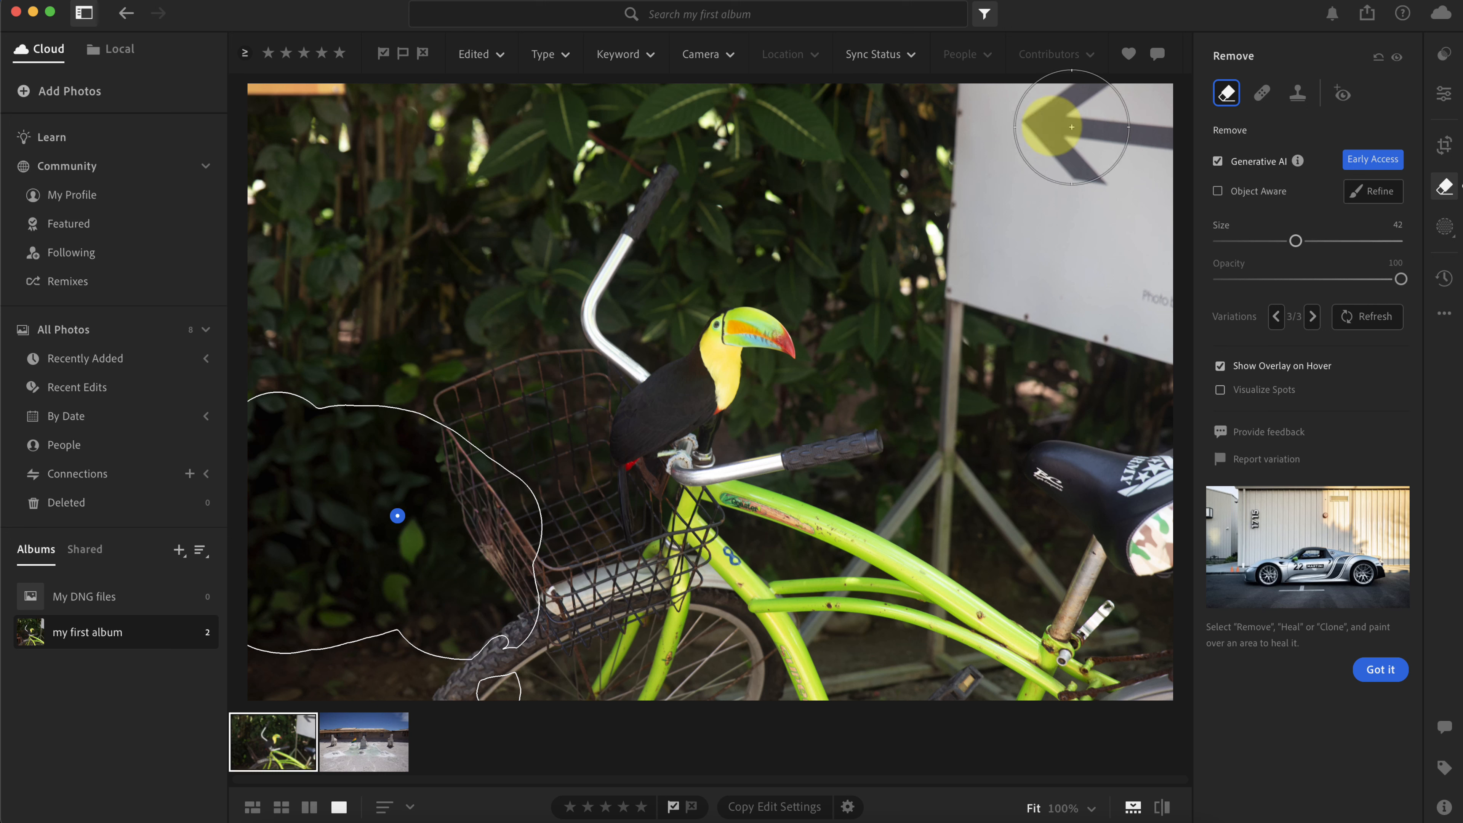
Brush over the white arrow sign behind the bicycle and reduce the refinement brush size to 13.
mouse_move(980, 124)
mouse_down()
mouse_move(981, 254)
mouse_move(995, 289)
mouse_move(1128, 306)
mouse_move(1155, 330)
mouse_move(1174, 194)
mouse_move(1159, 133)
mouse_move(1032, 113)
mouse_move(1066, 230)
mouse_up()
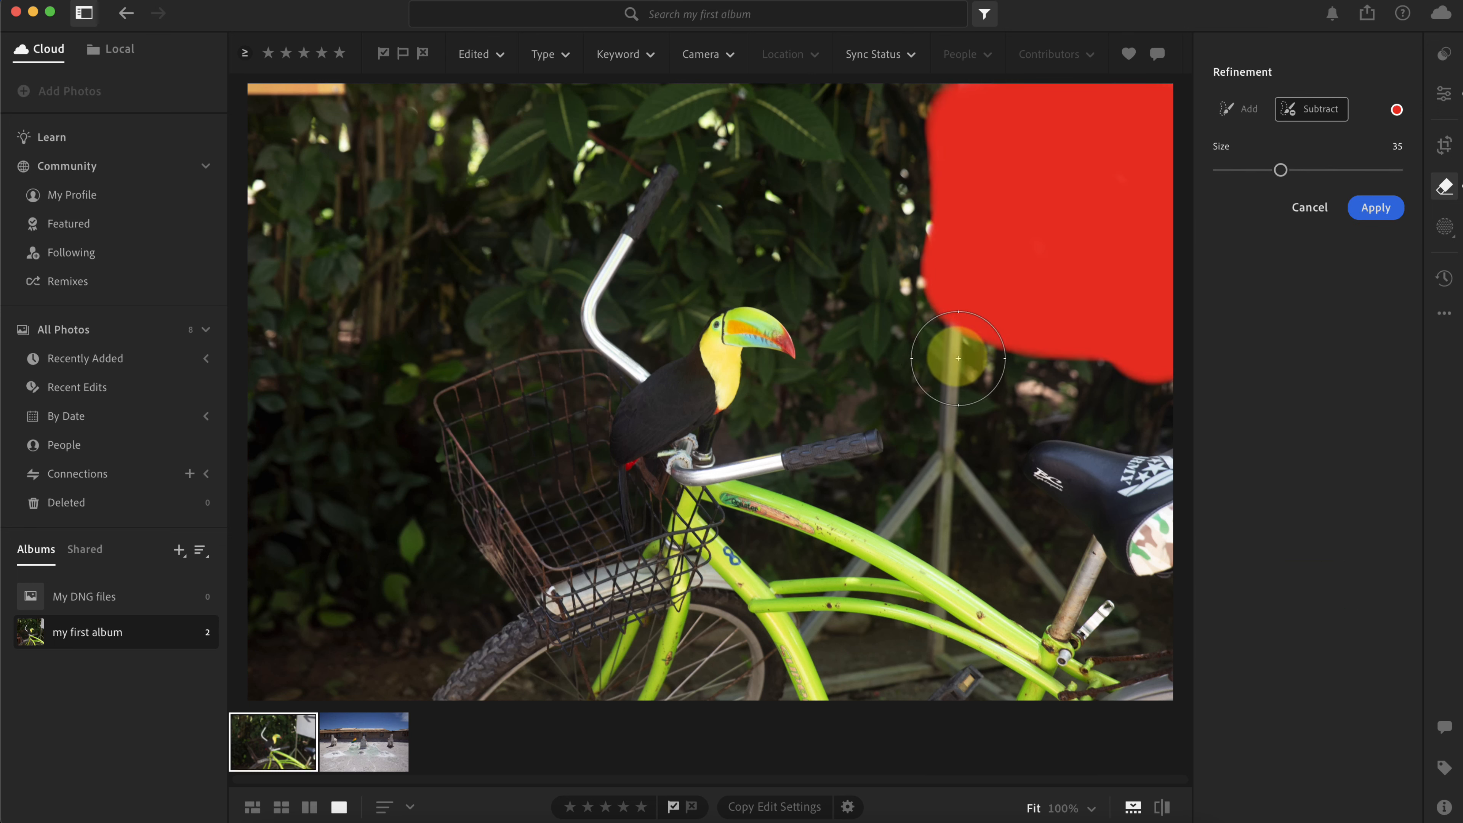
key(bracketleft)
key(bracketleft)
key(bracketleft)
drag(949, 334, 937, 683)
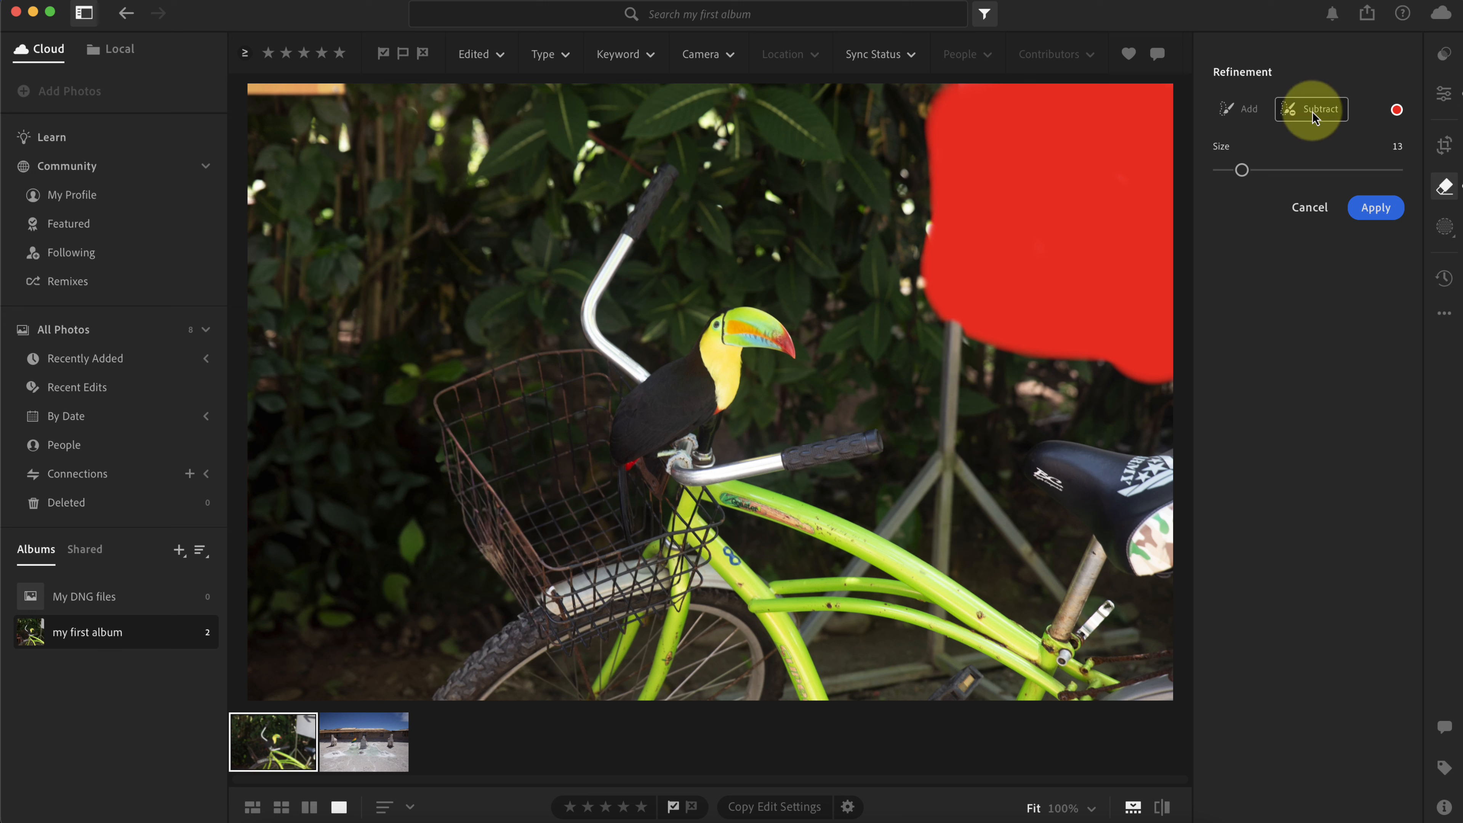
Add the sign's pole, angled legs and base to the selection and apply the generative removal.
click(1247, 111)
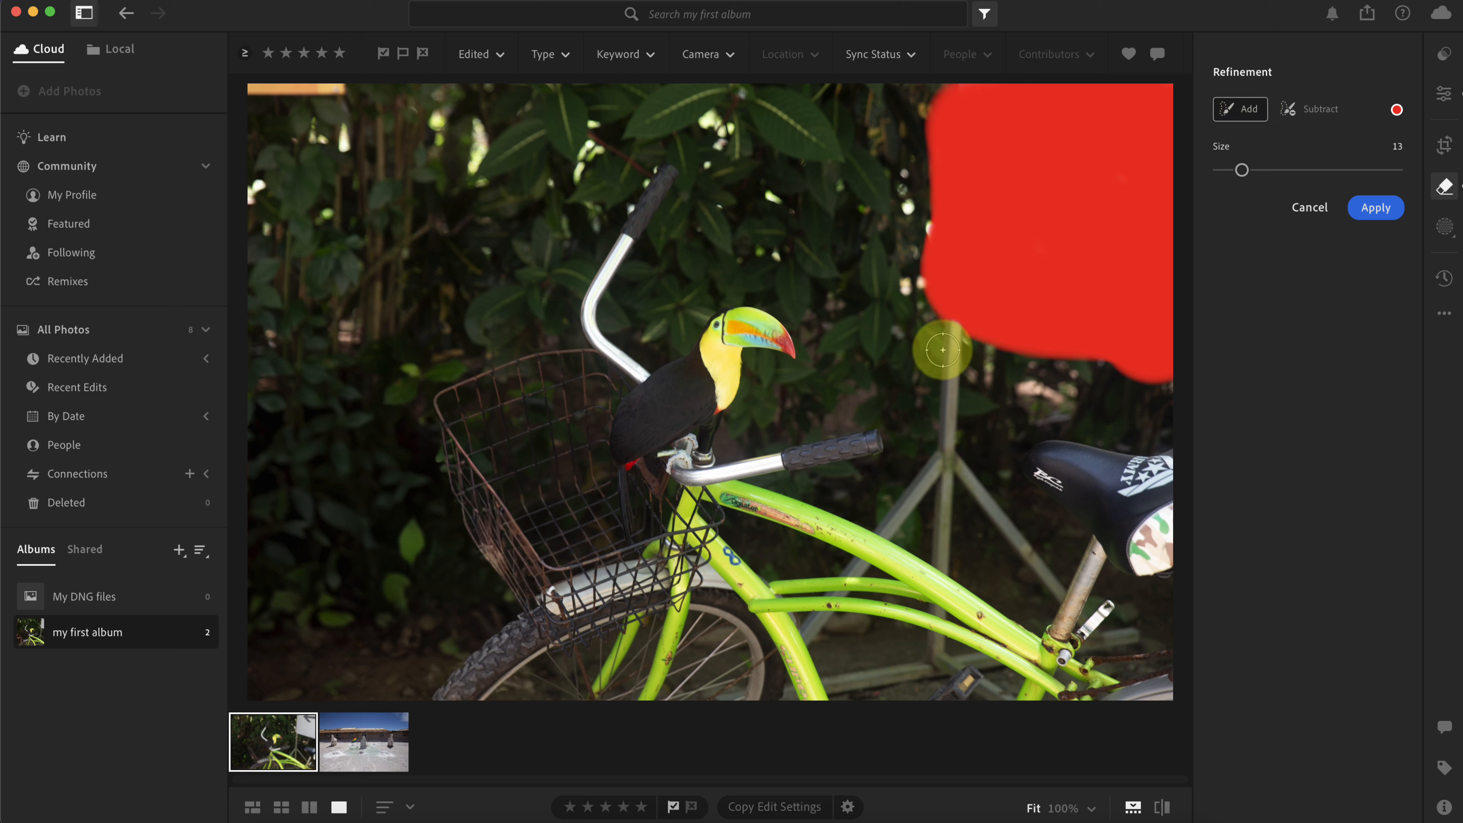
drag(953, 320, 942, 621)
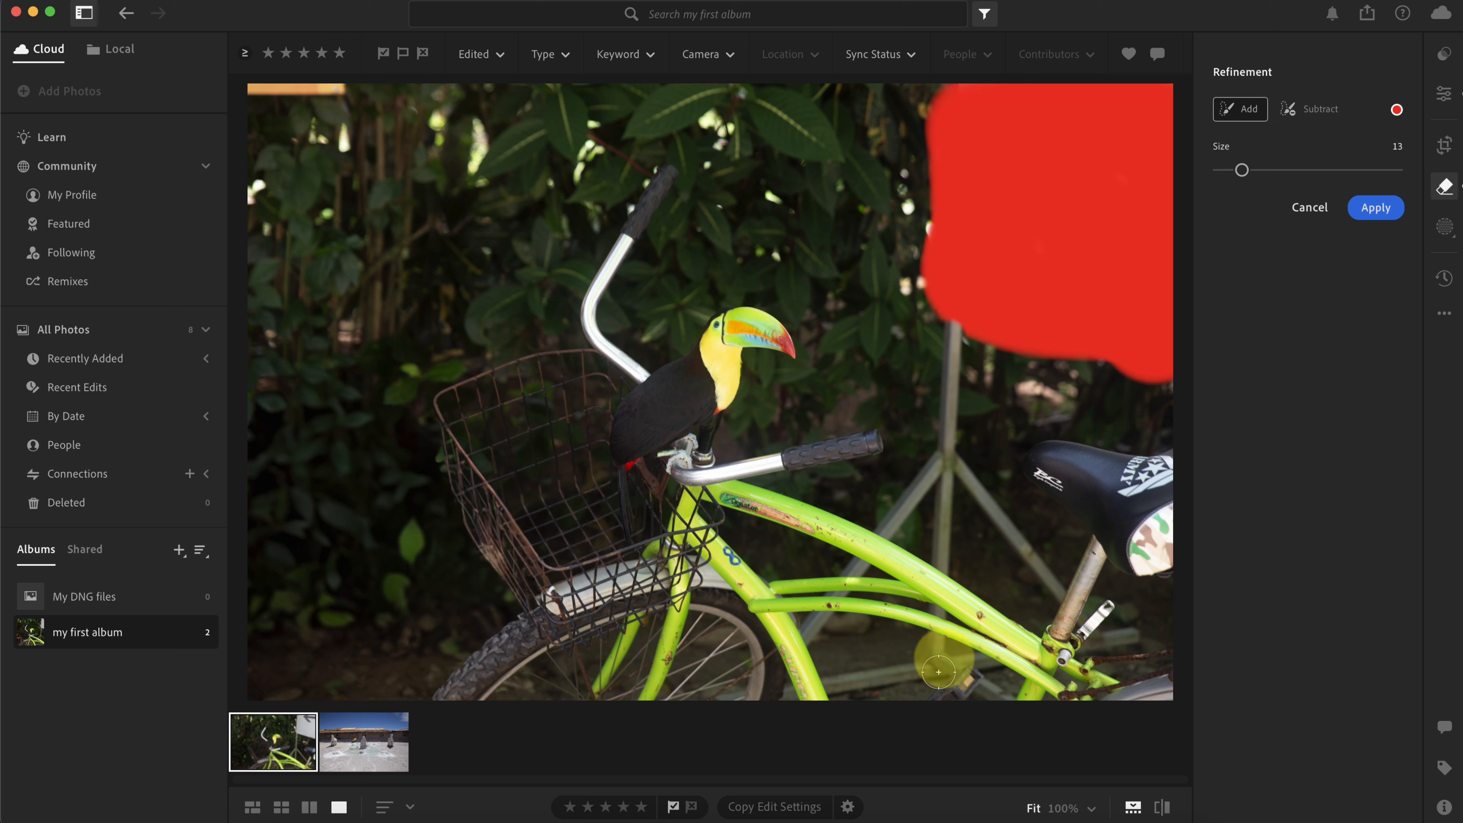
mouse_move(932, 464)
mouse_down()
mouse_move(915, 512)
mouse_move(798, 649)
mouse_up()
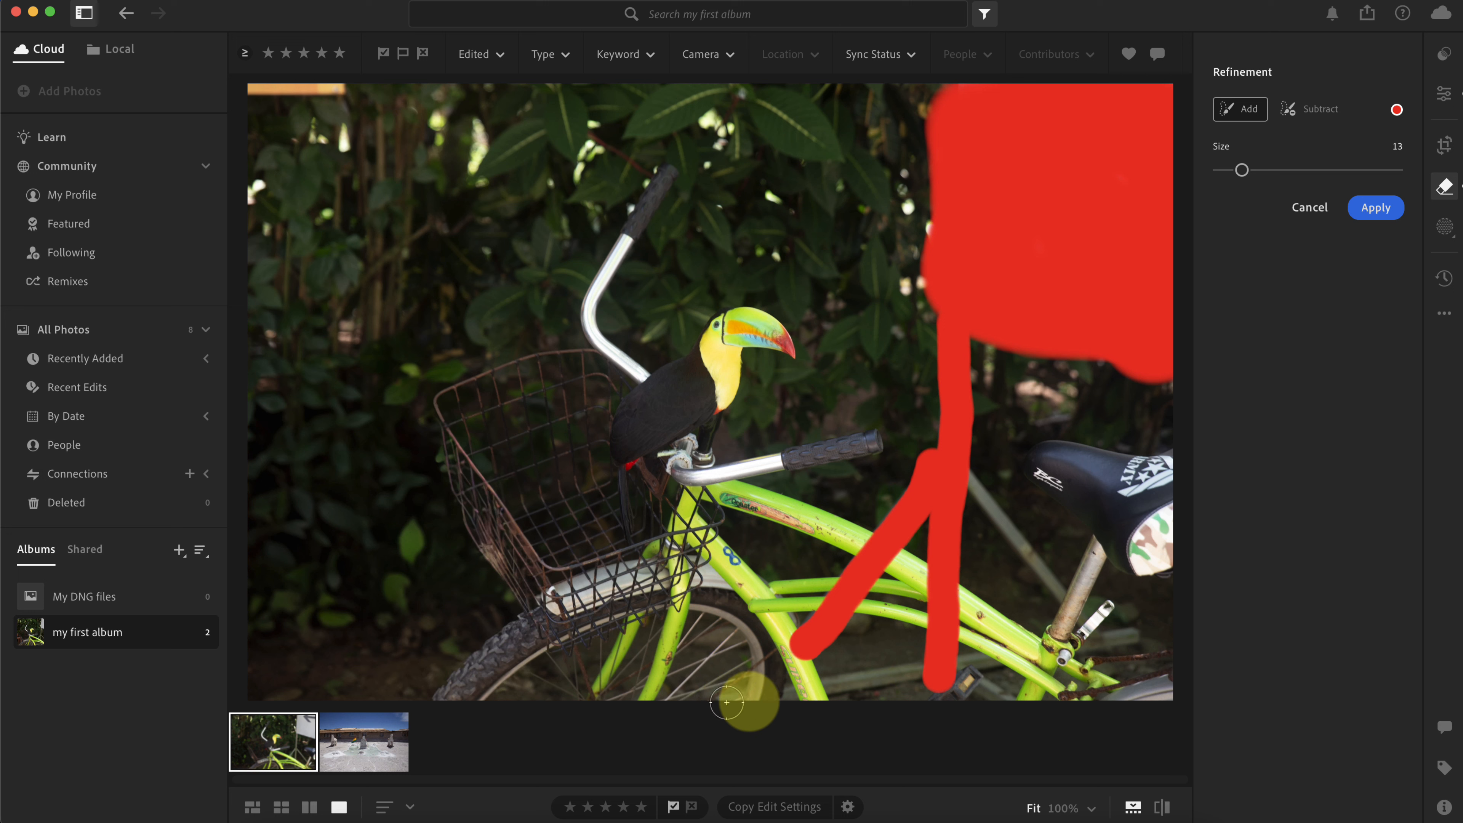
drag(793, 684, 1154, 639)
mouse_move(965, 458)
mouse_down()
mouse_move(1061, 599)
mouse_move(1123, 656)
mouse_up()
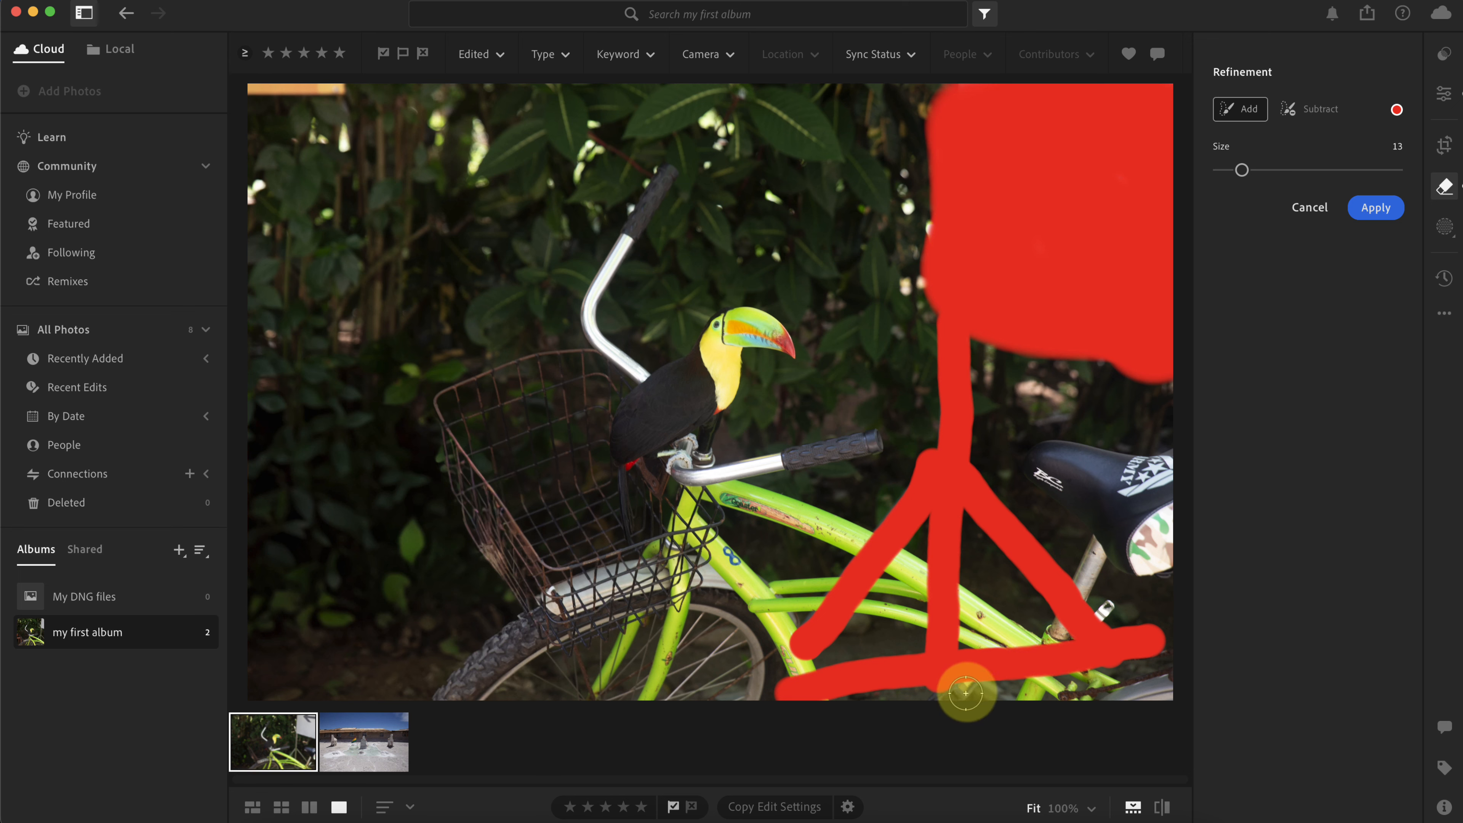
click(1006, 699)
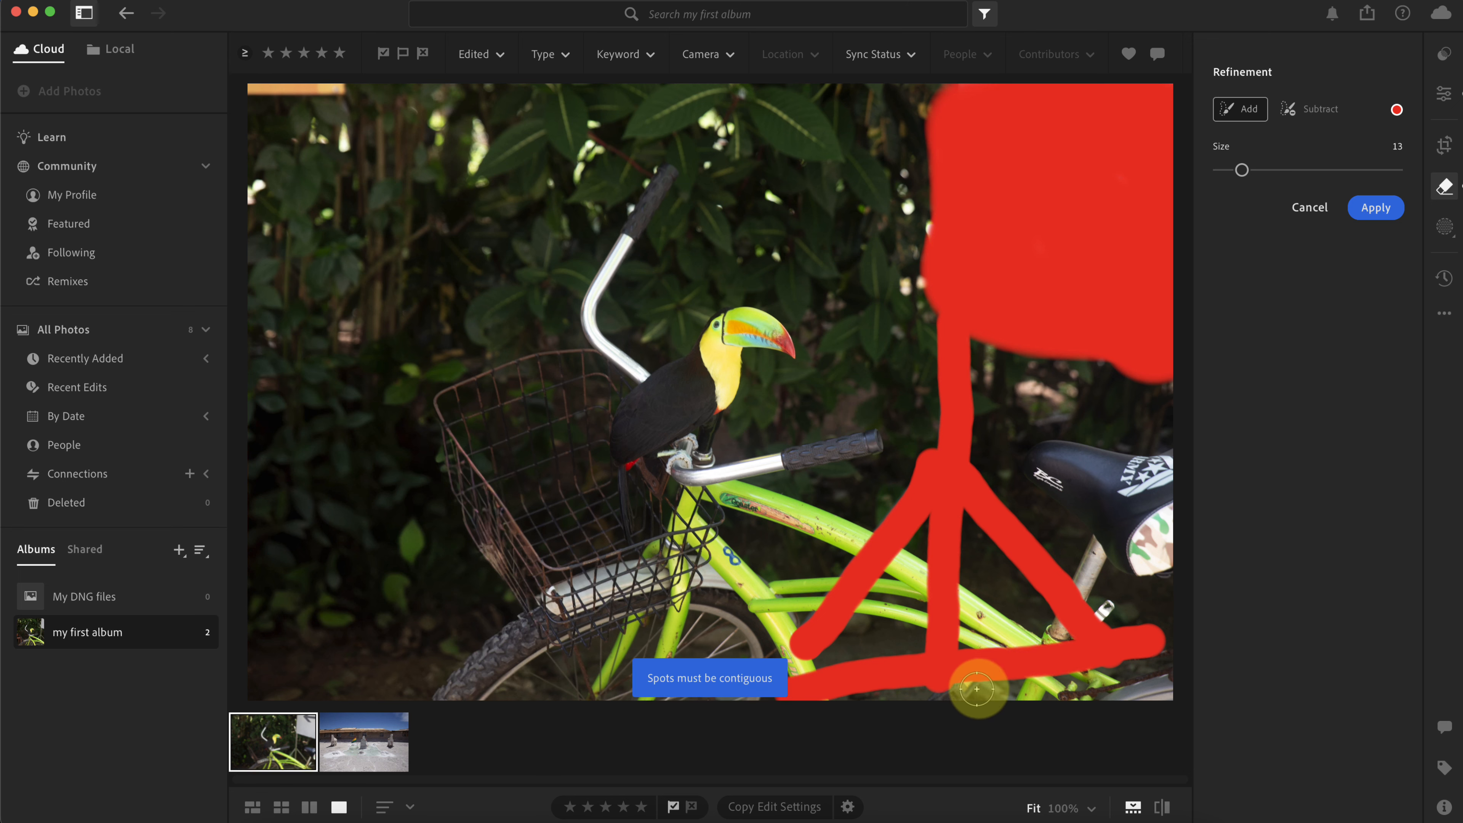
click(985, 683)
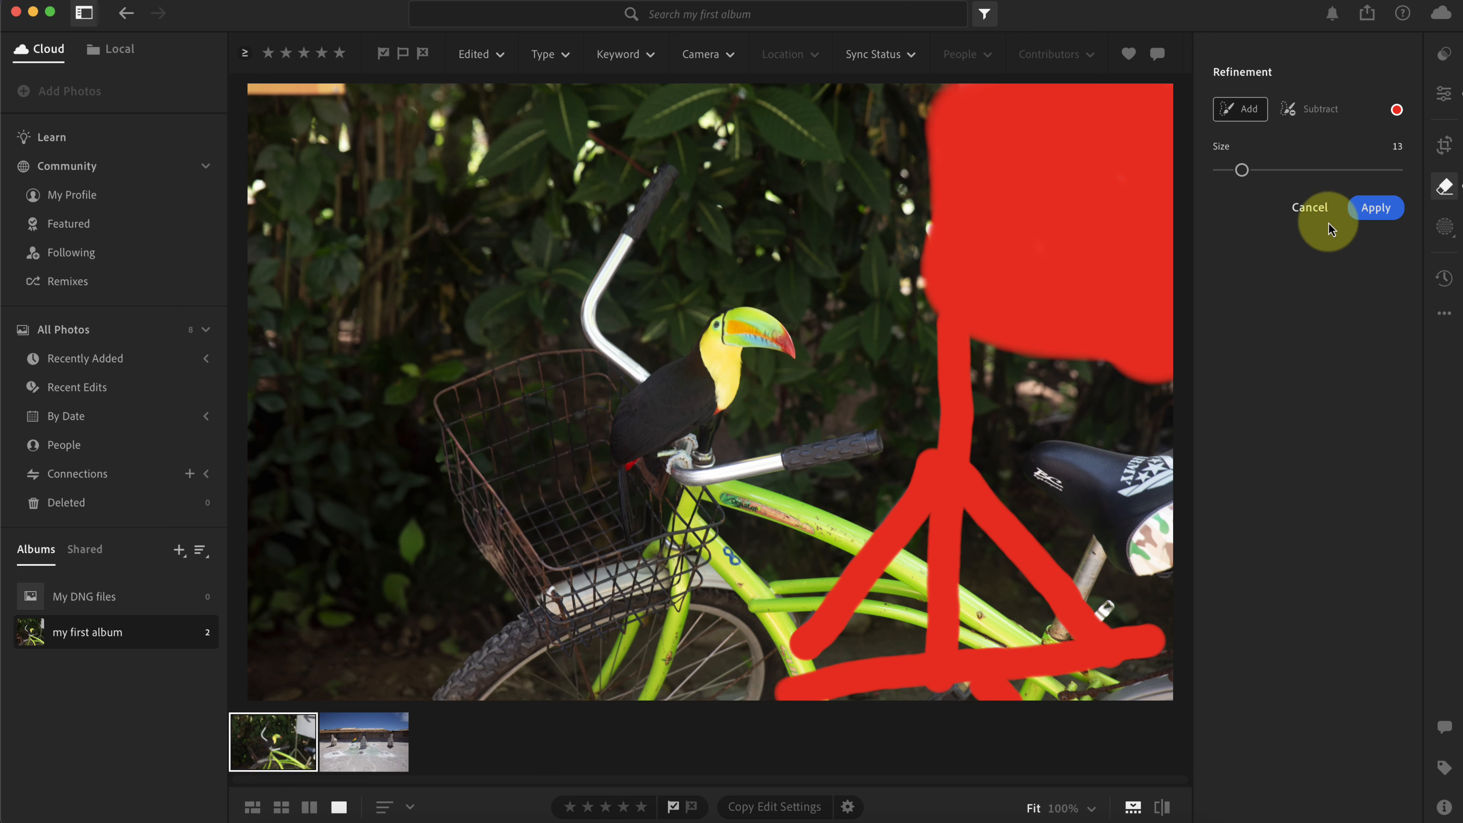
click(1366, 207)
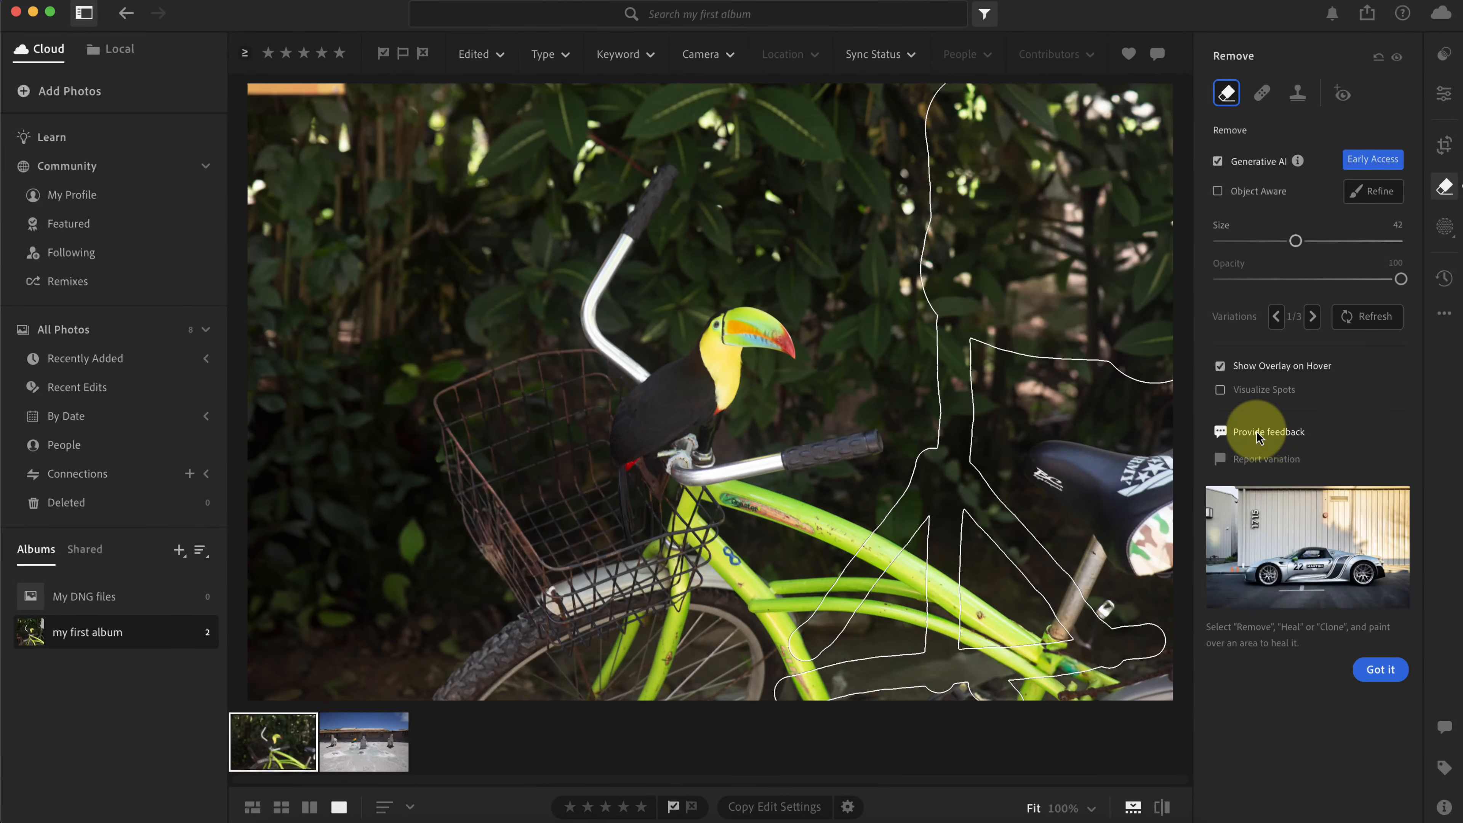
Hide the overlay, compare the edited toucan photo with the original several times, and show the overlay again.
click(1220, 366)
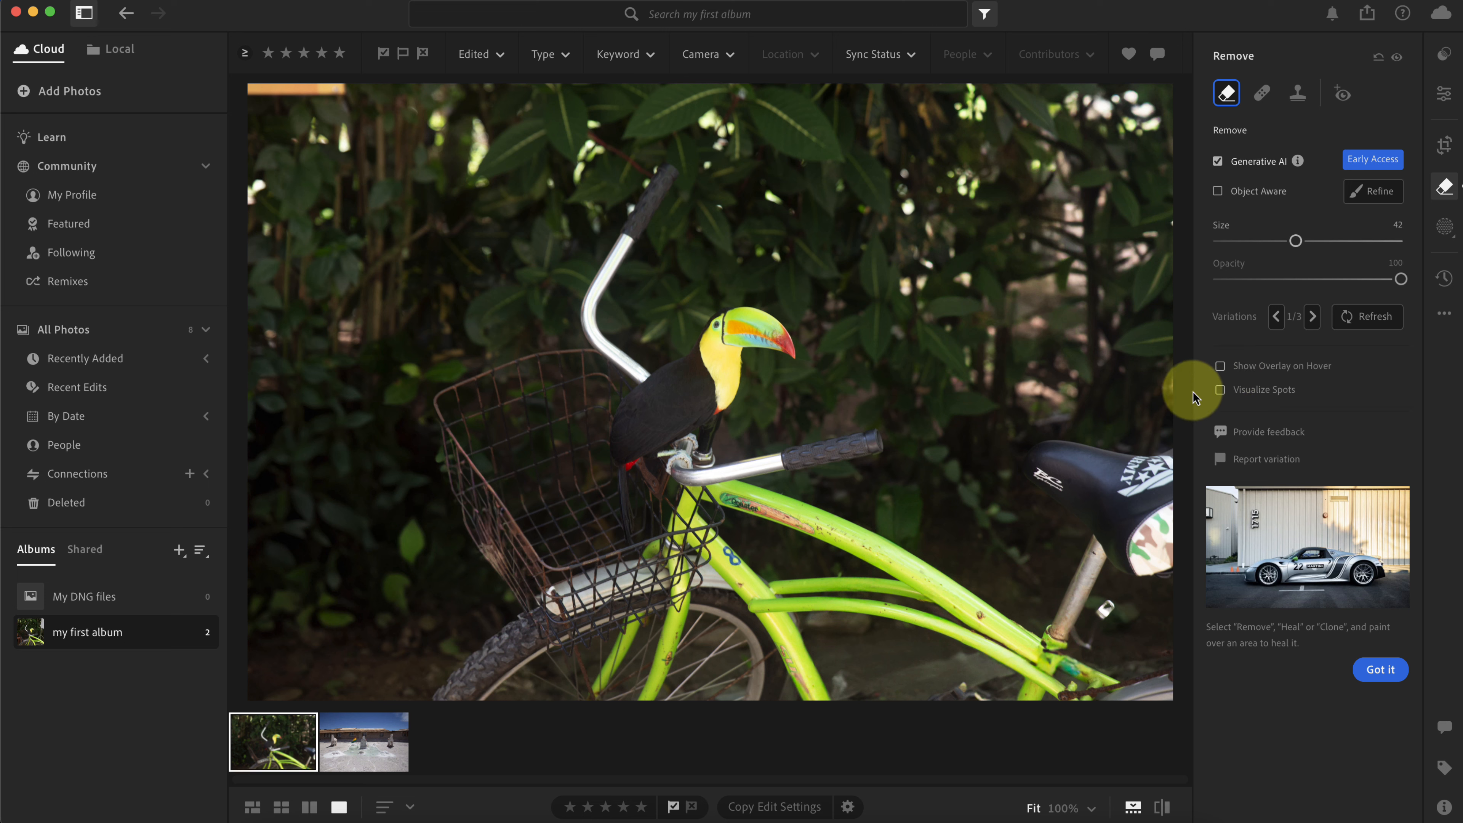
key(backslash)
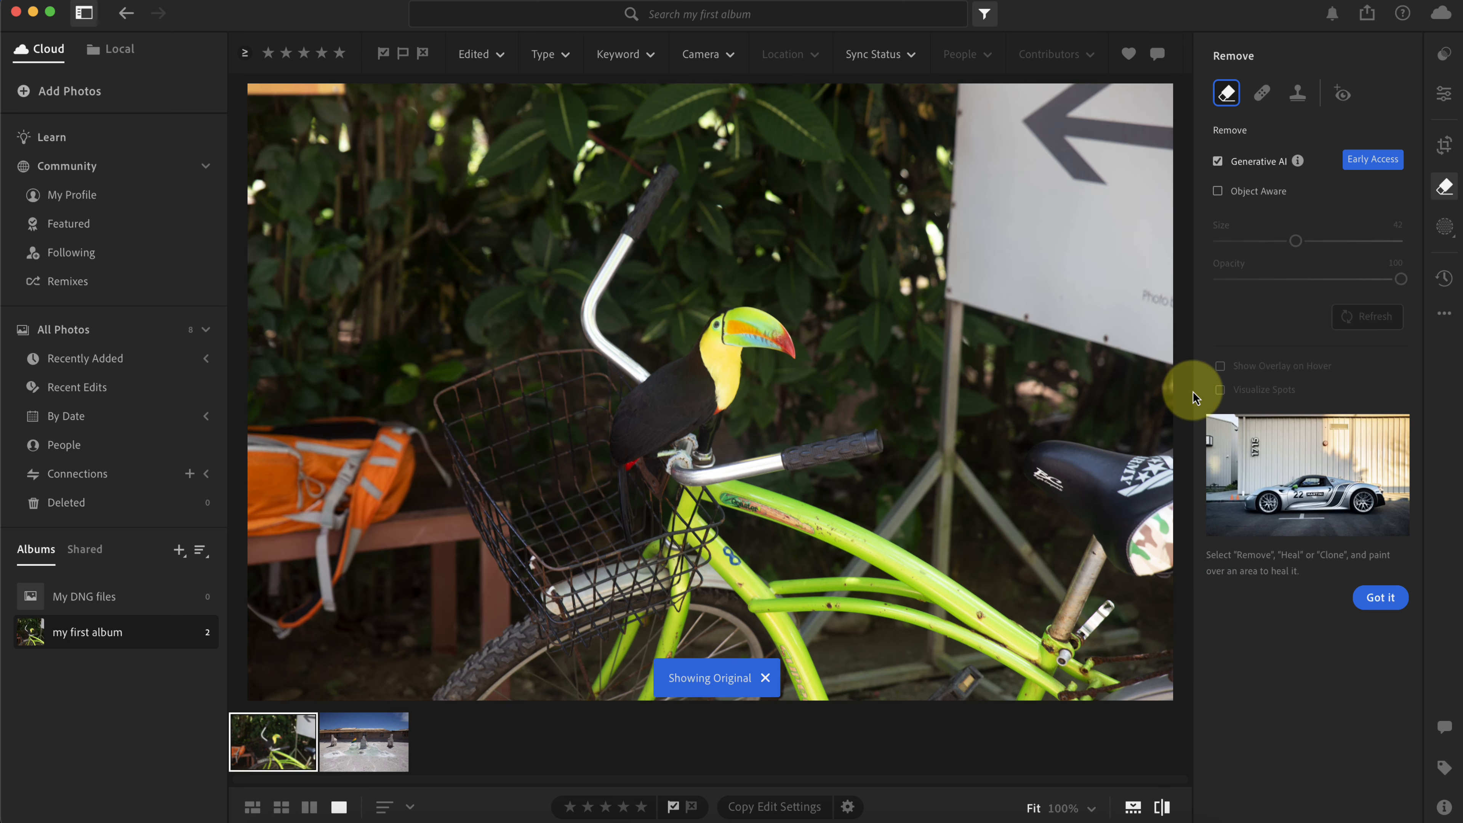
key(backslash)
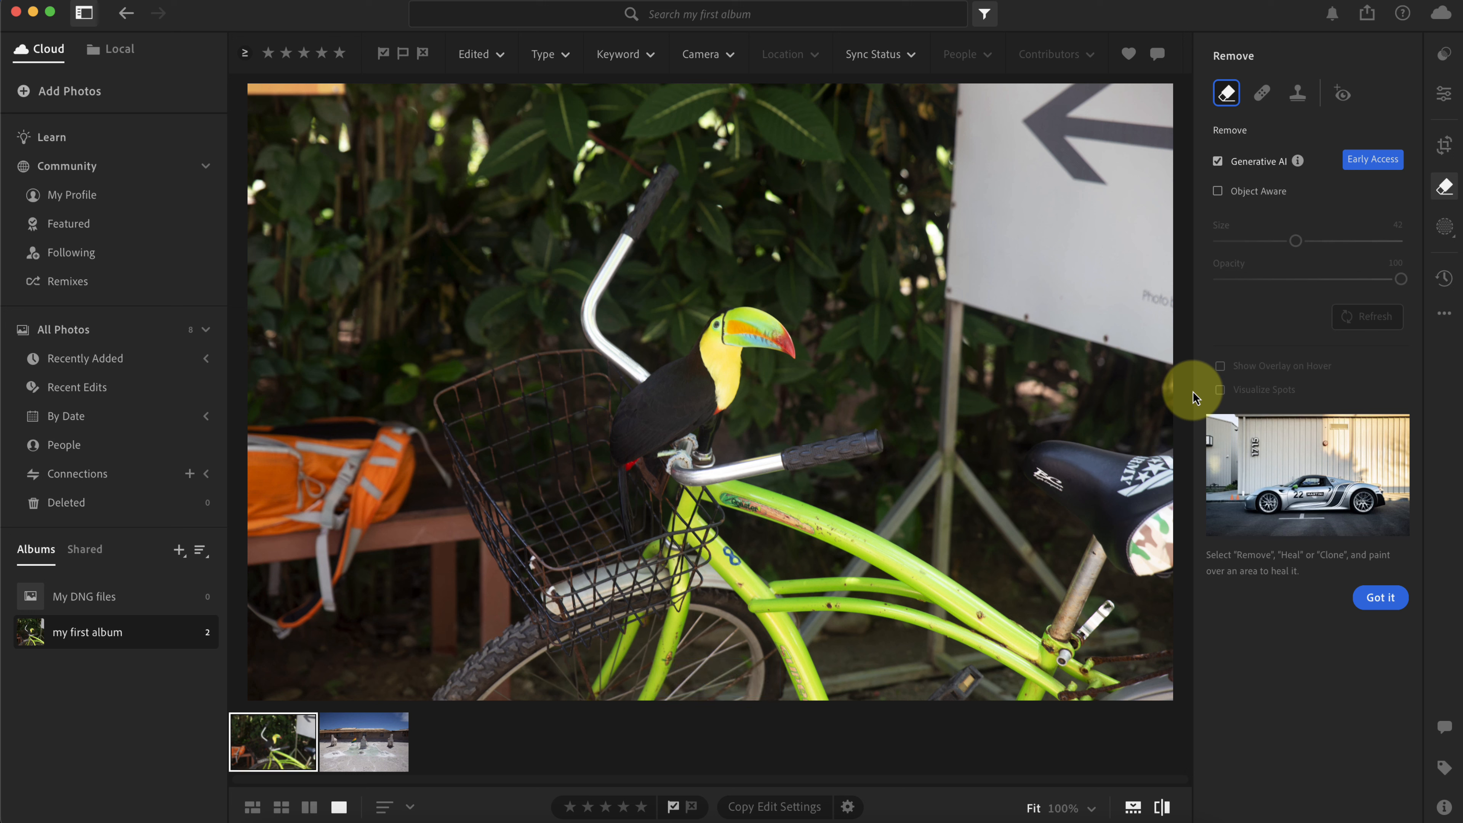
key(backslash)
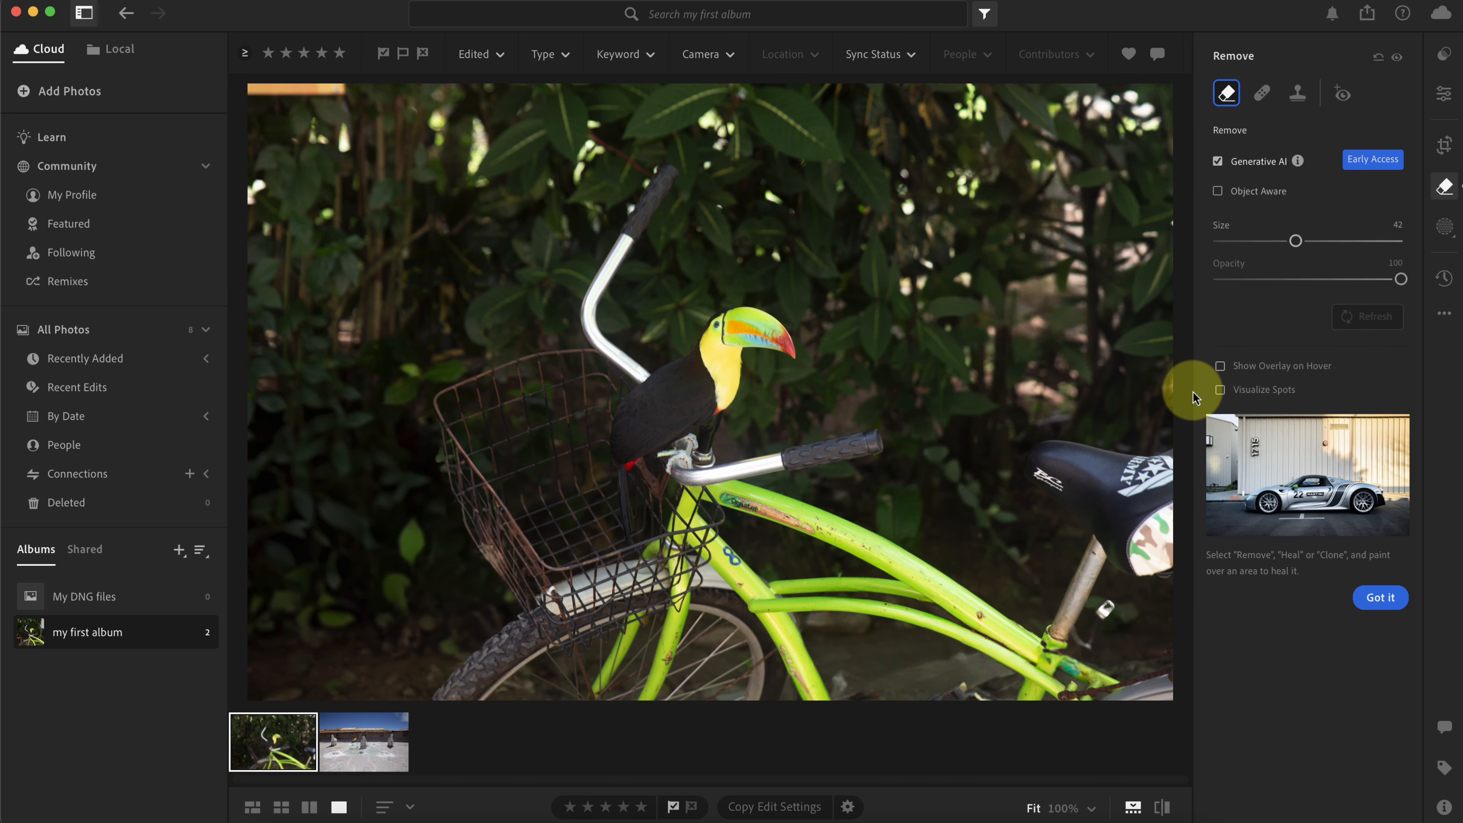
key(backslash)
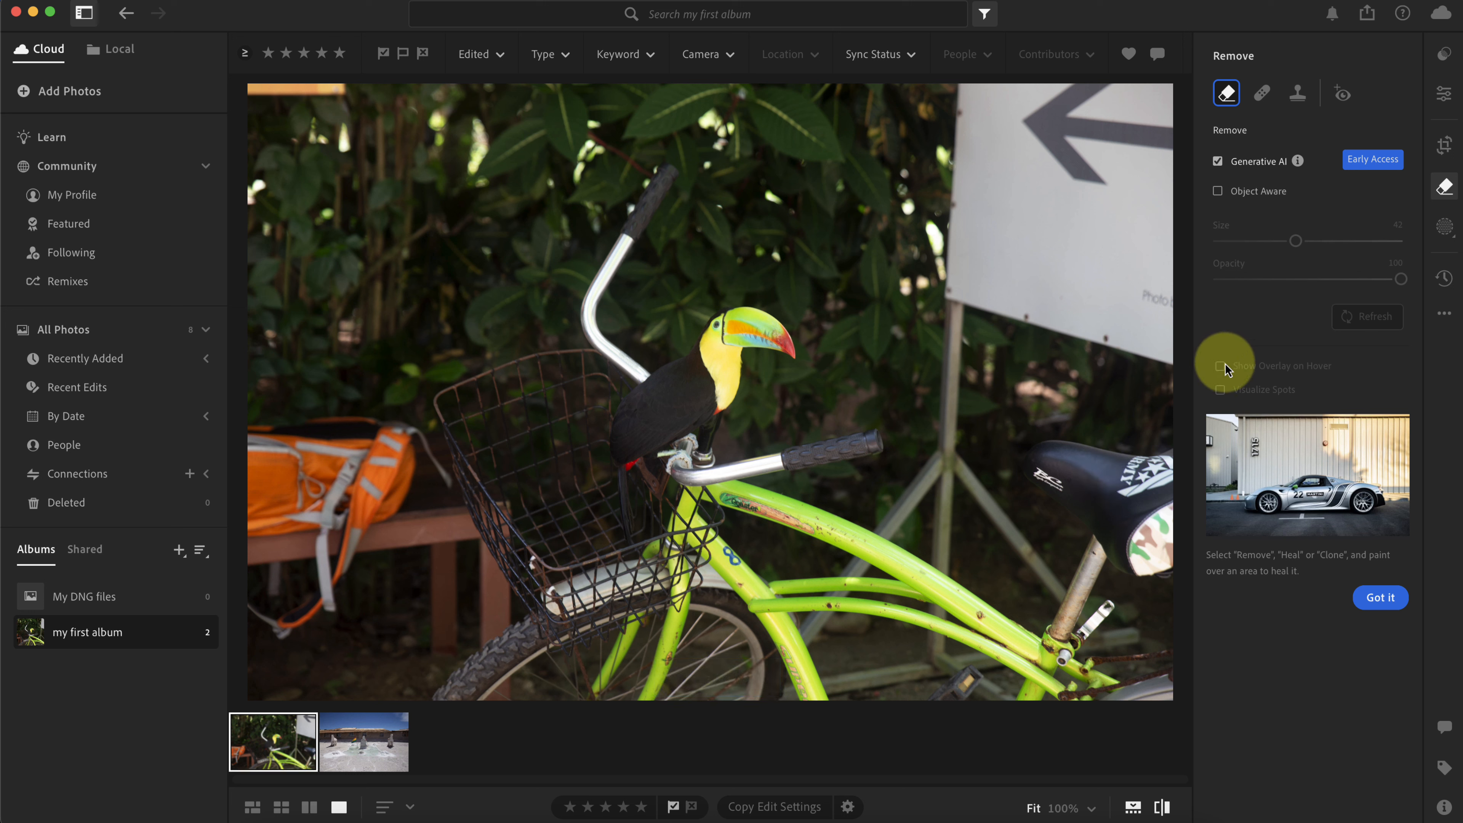
key(backslash)
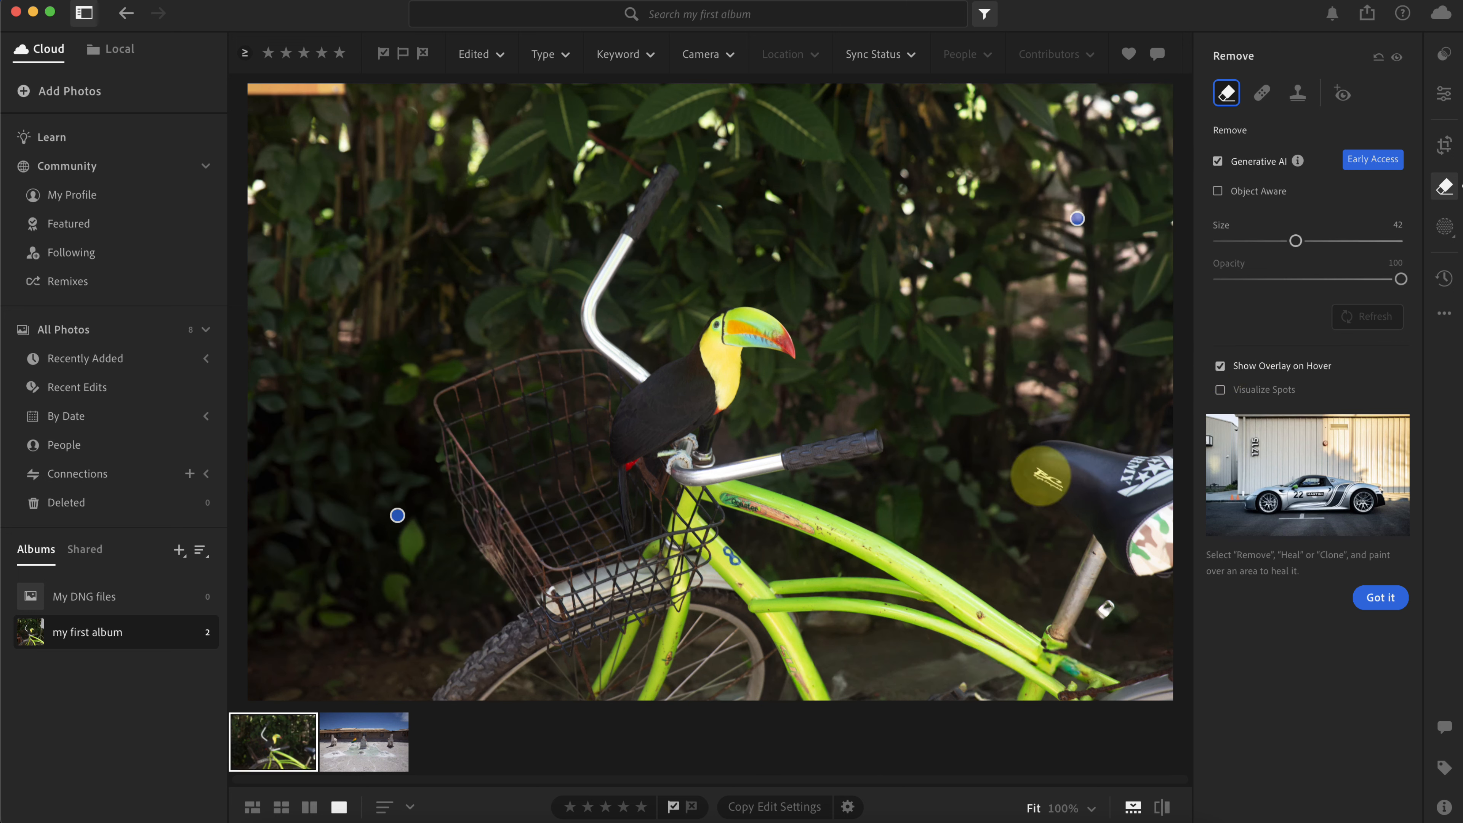
Select the sign's removal spot and review its generated variations back to the first.
click(1076, 218)
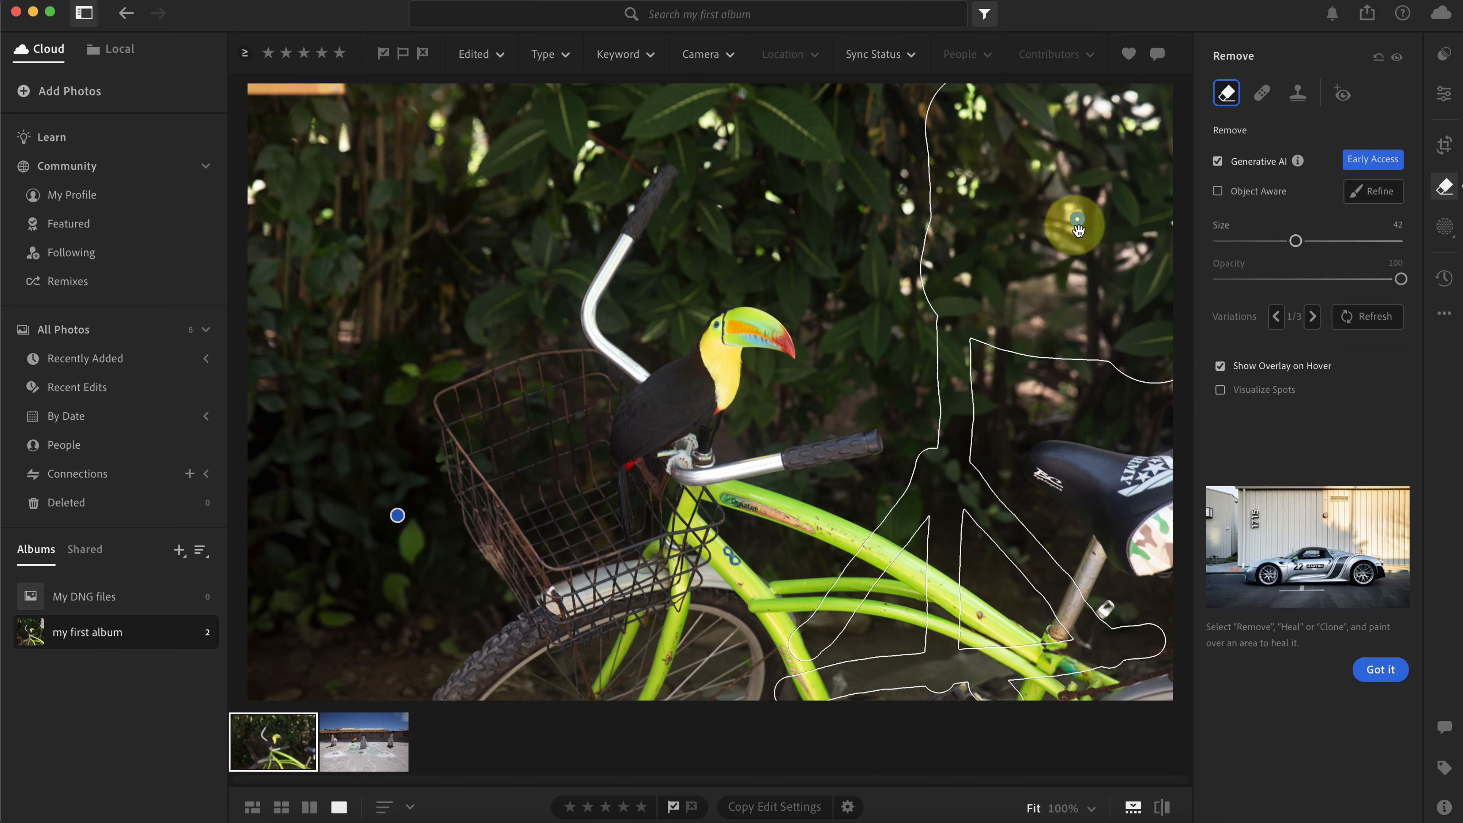
click(1313, 316)
click(1312, 316)
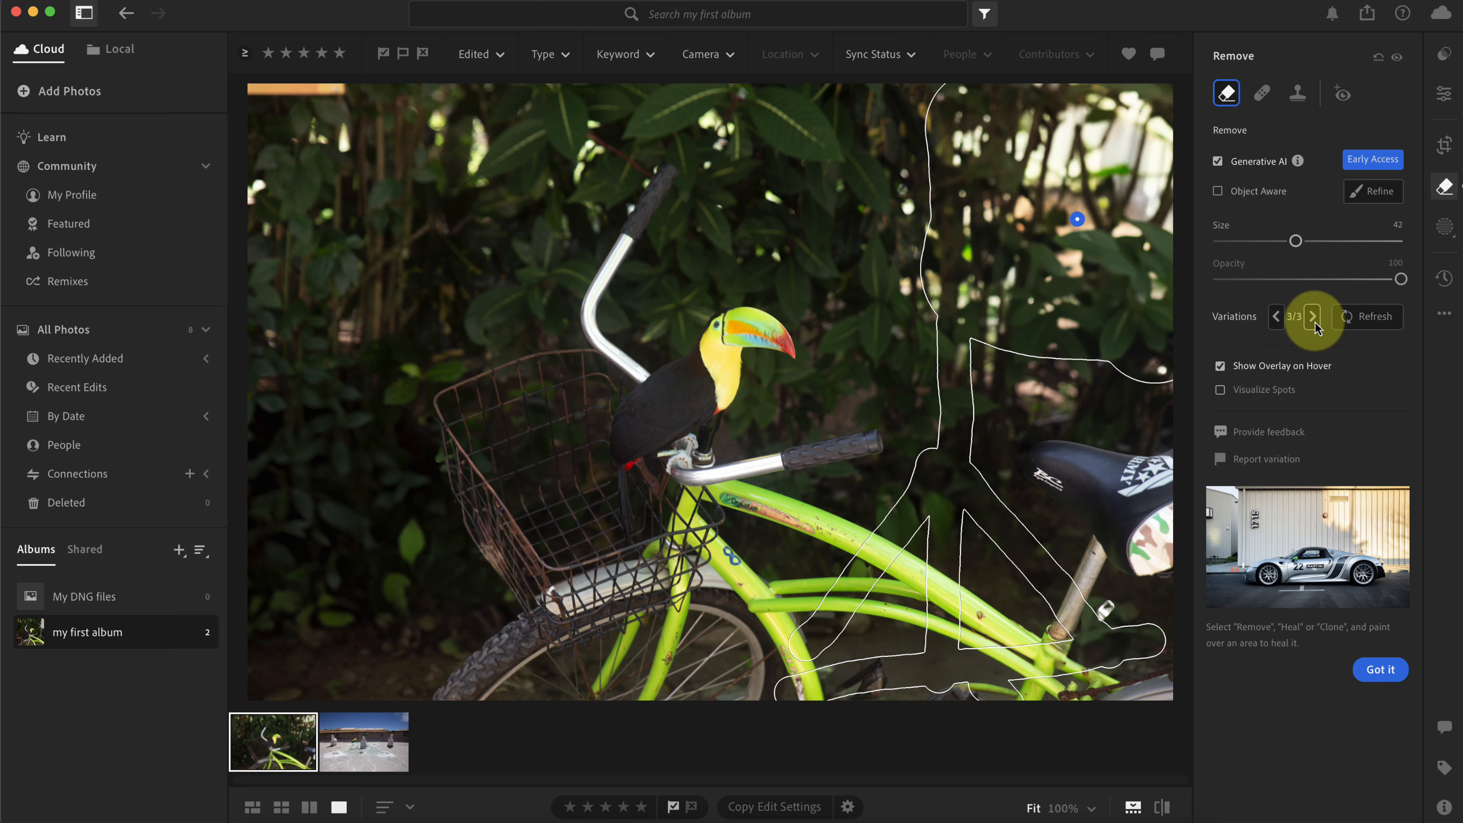
click(1312, 316)
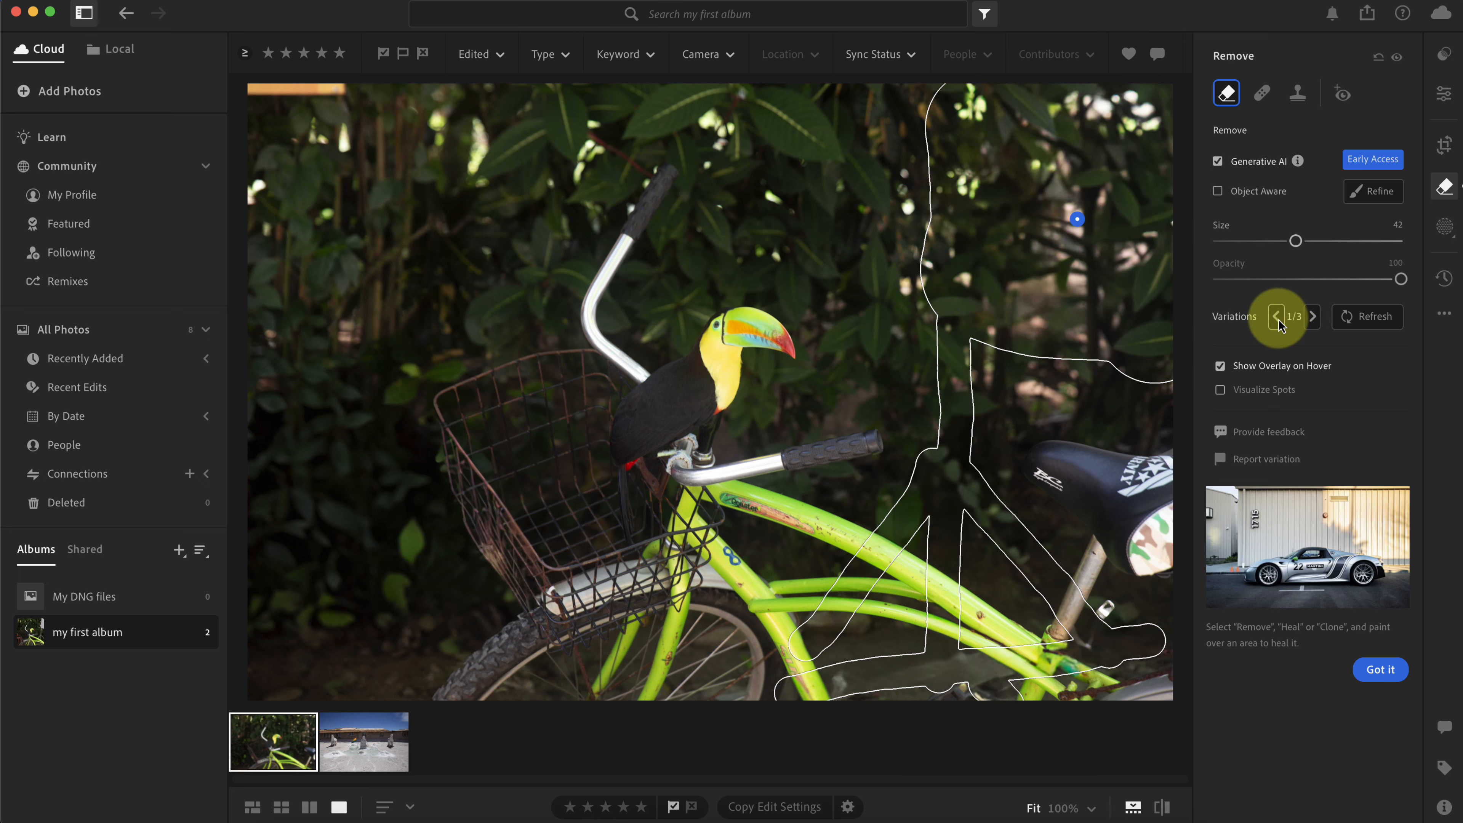
Reopen the sign removal's selection for refinement and set the Subtract brush to size 6.
click(1312, 316)
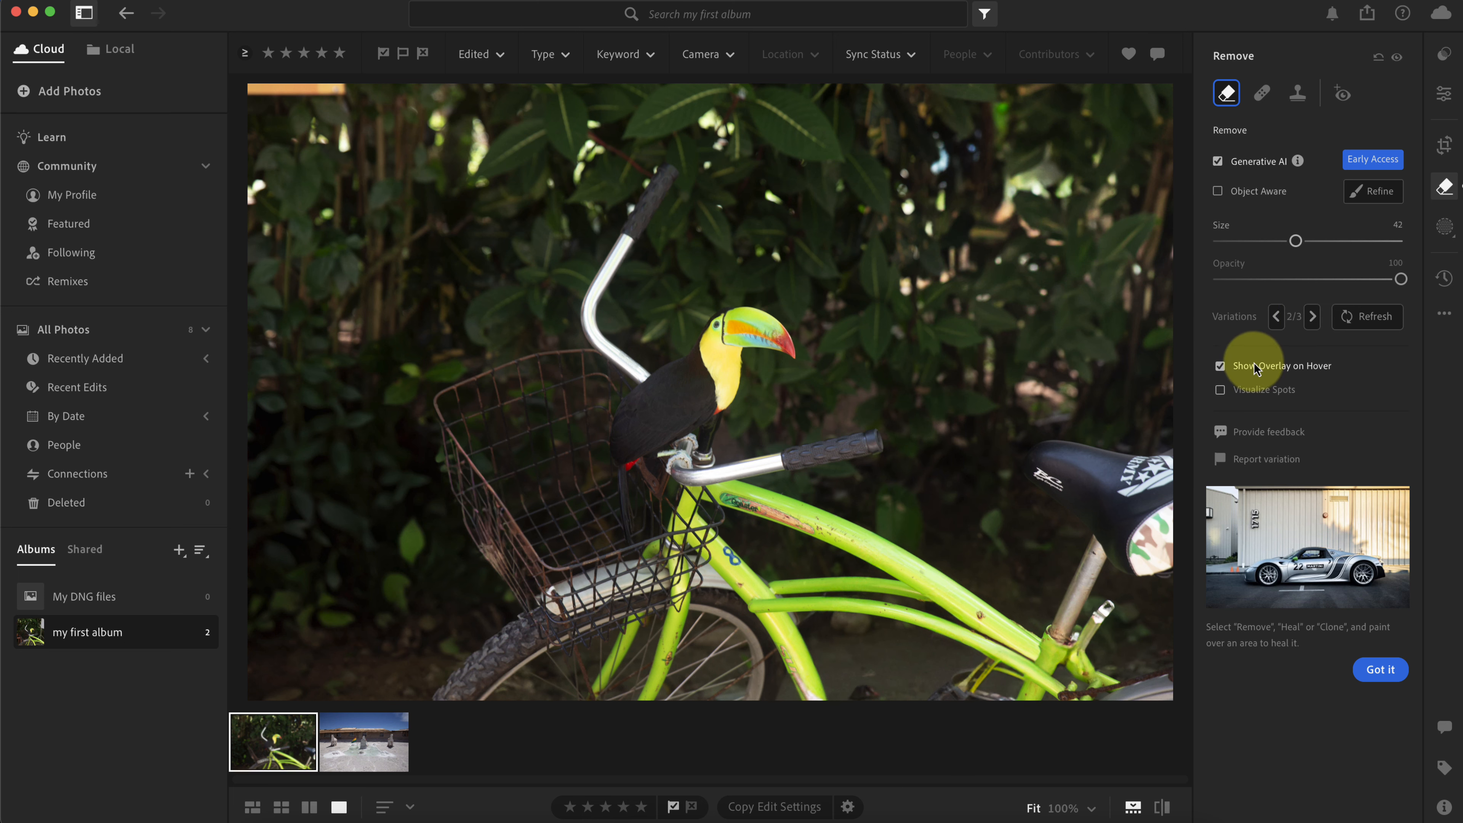
click(1373, 190)
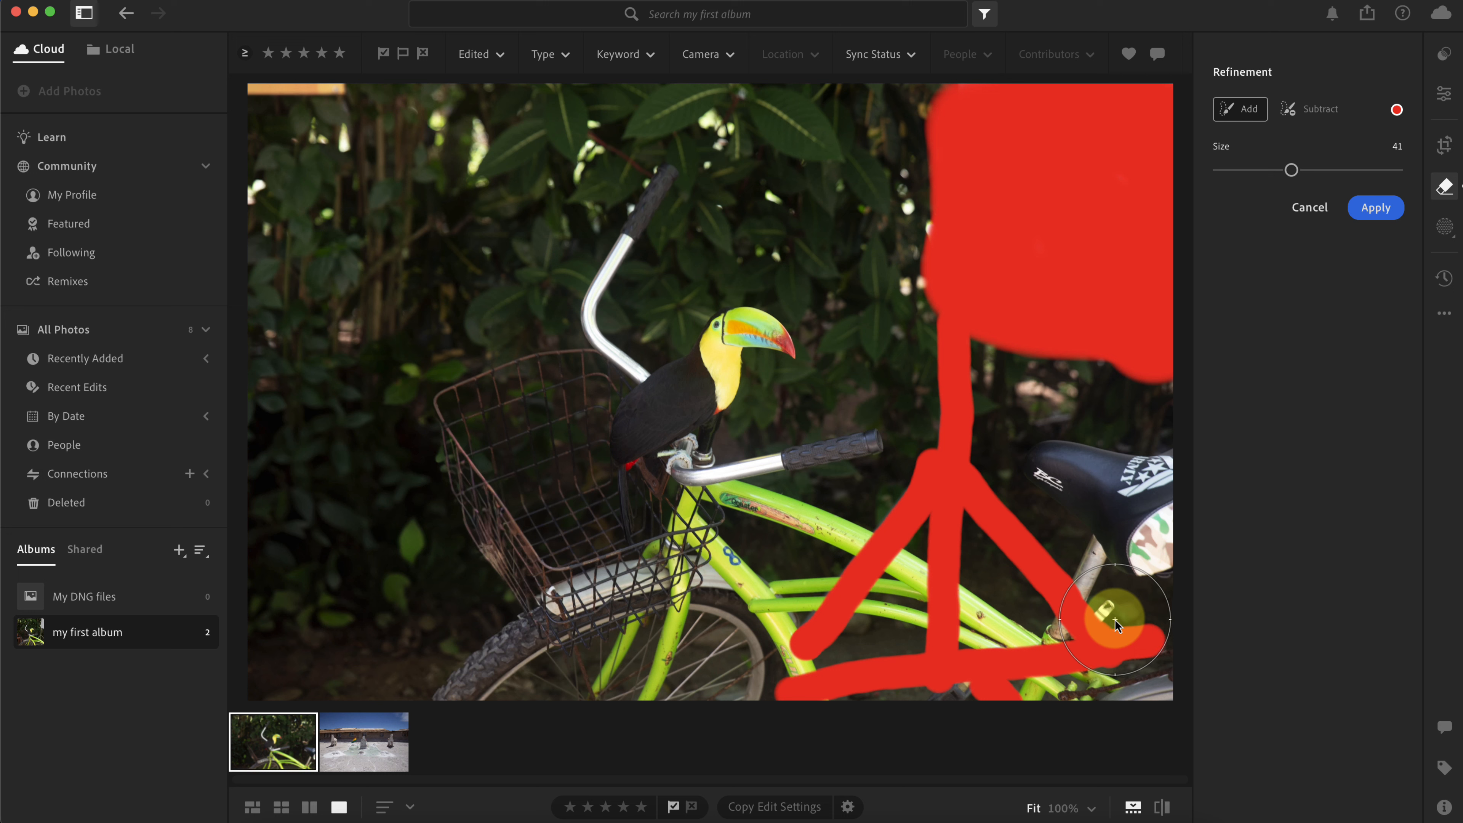
key(bracketleft)
key(bracketleft)
key(bracketleft)
key(bracketleft)
key(bracketleft)
key(bracketleft)
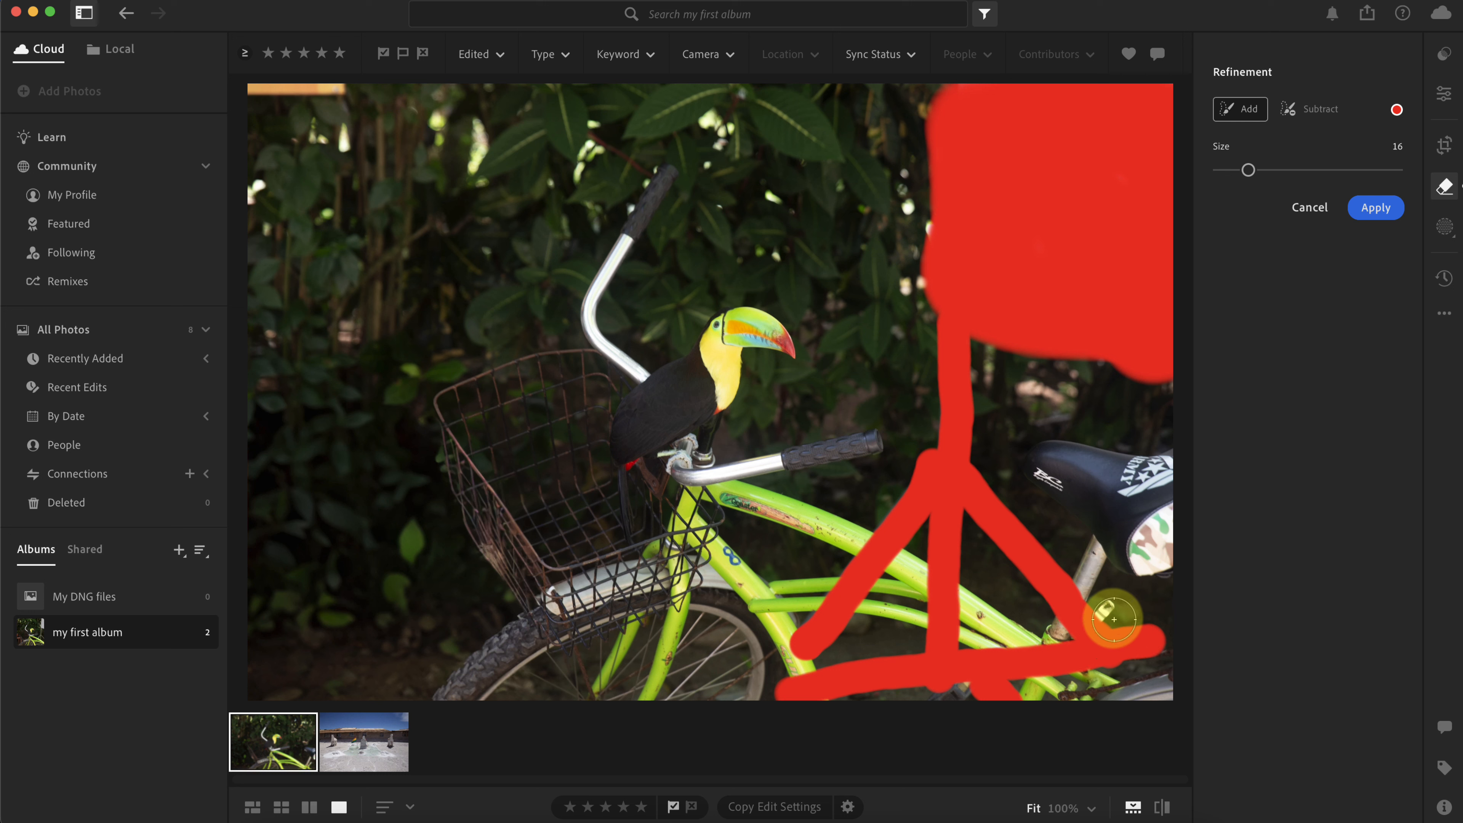
key(bracketleft)
key(bracketleft)
key(bracketleft)
click(1316, 109)
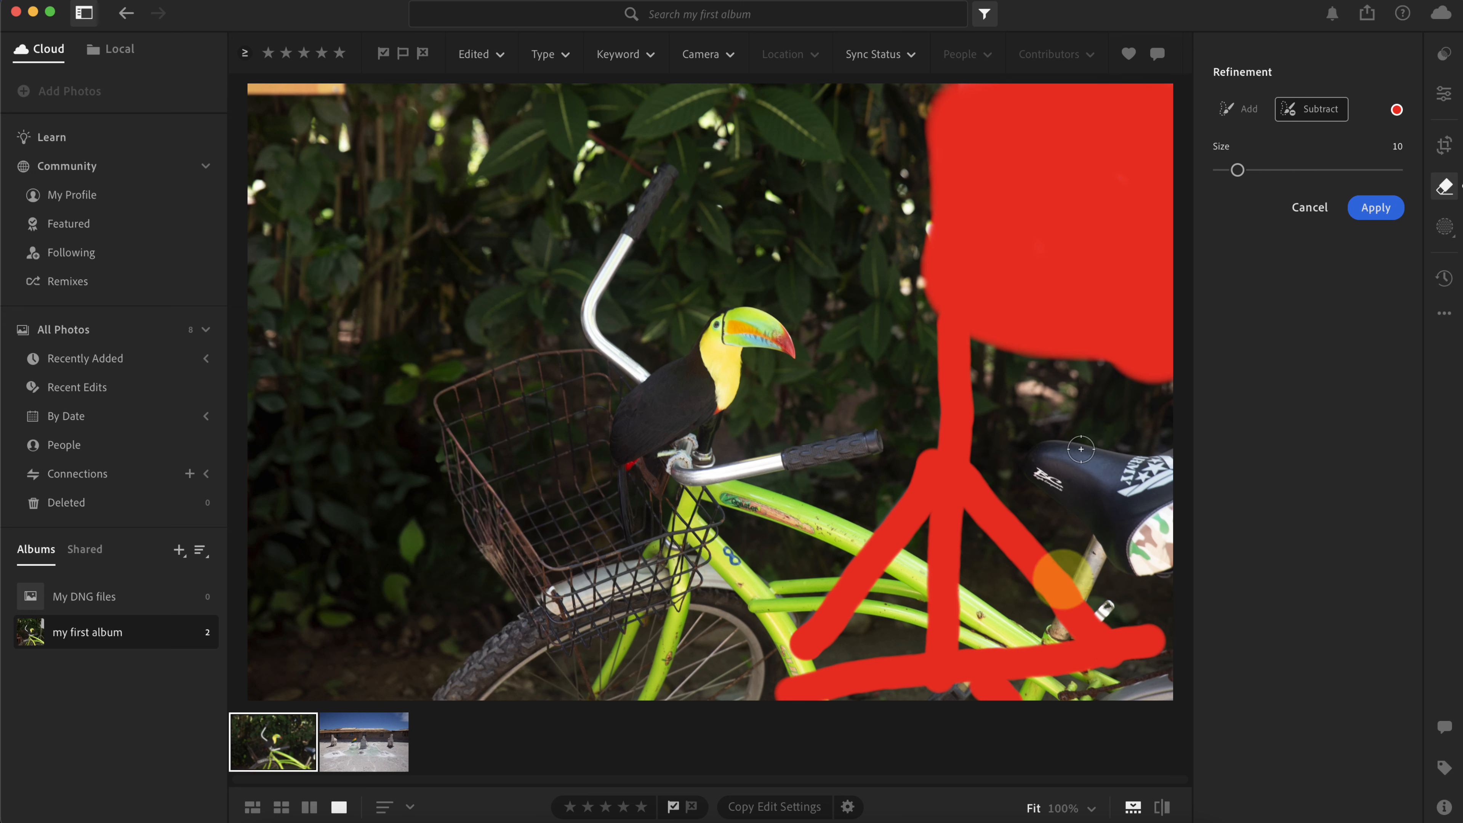
key(bracketleft)
key(bracketleft)
key(bracketleft)
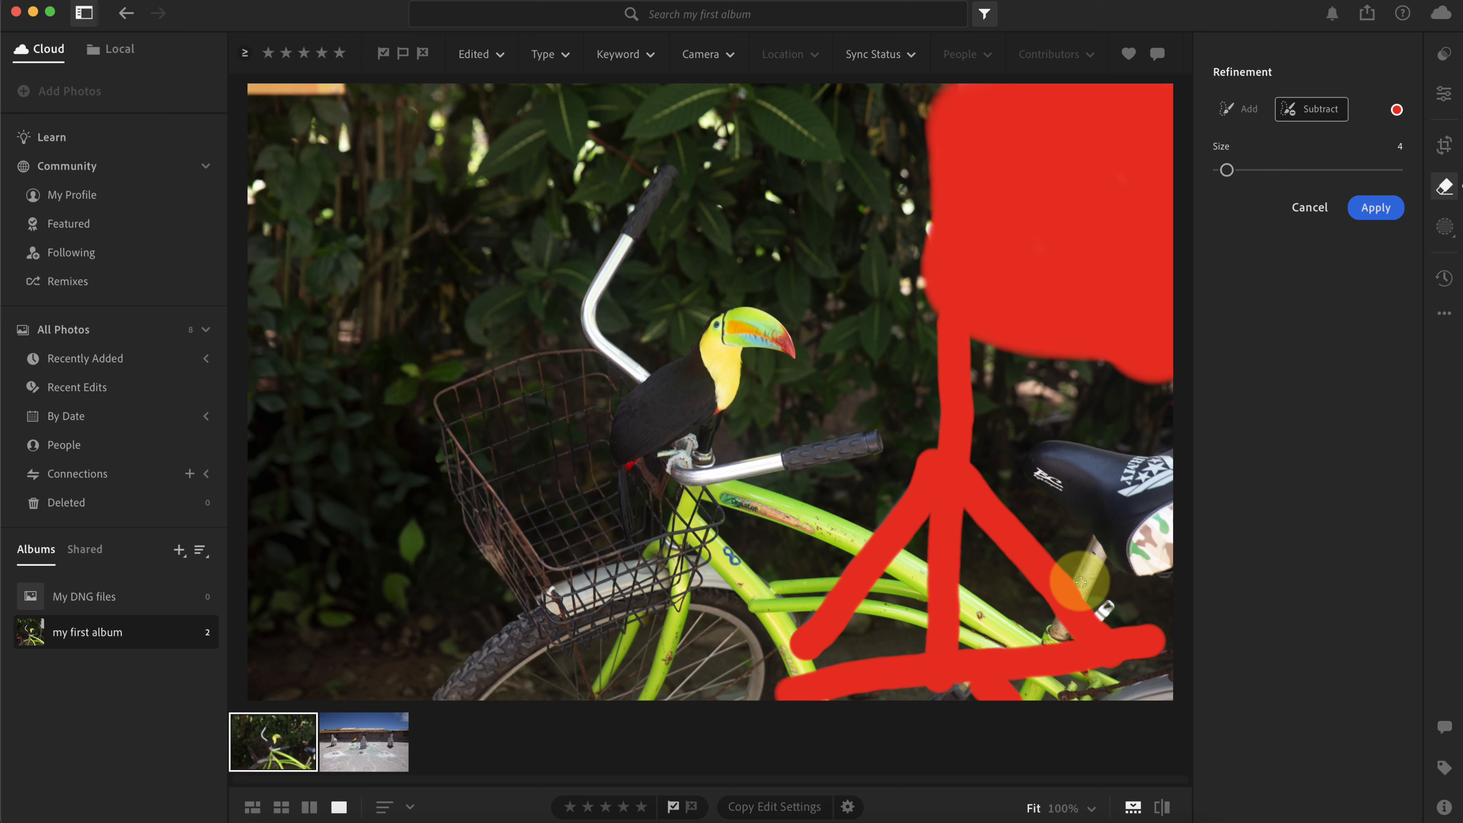
key(bracketright)
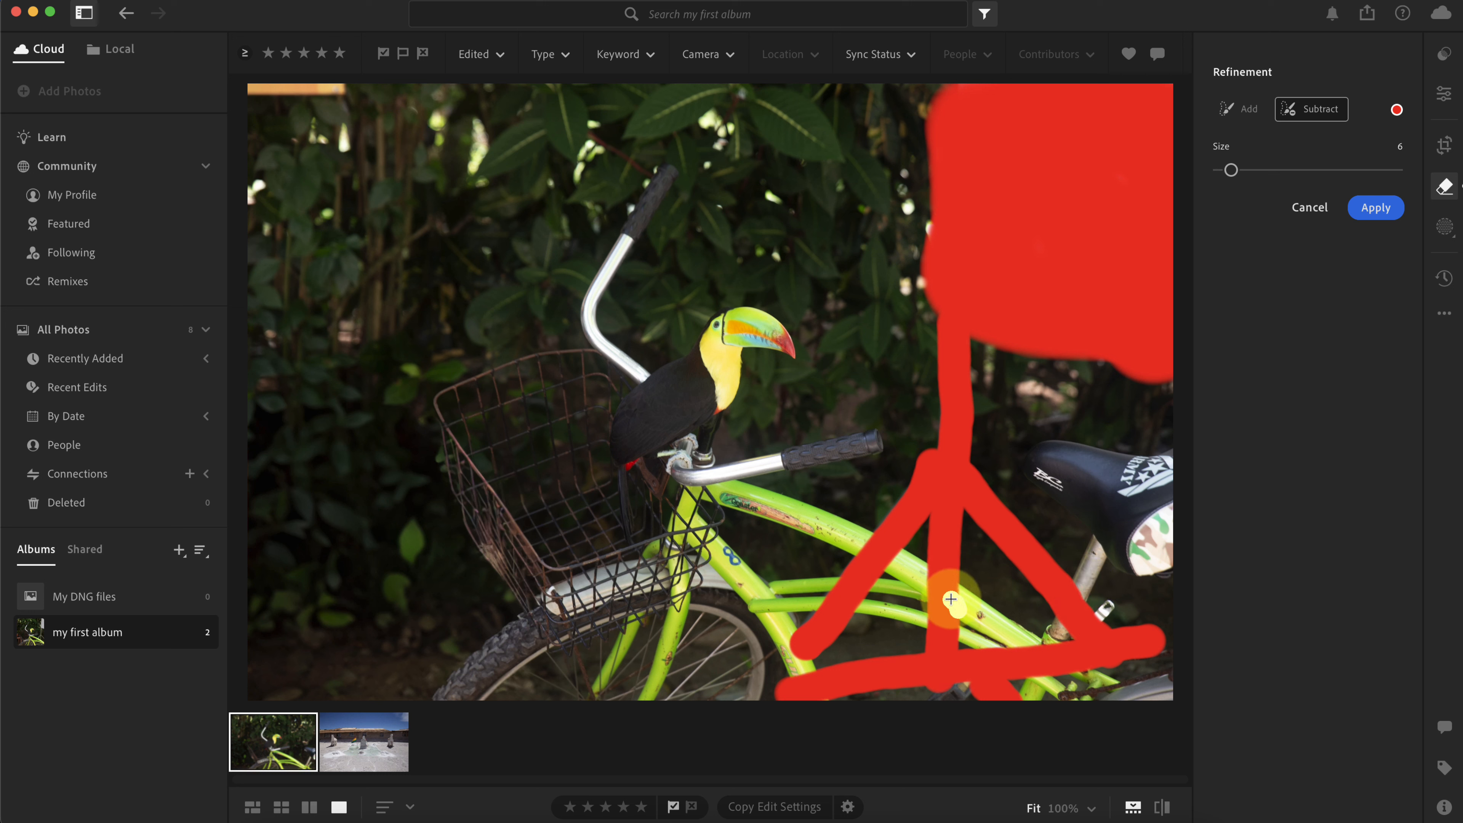
Subtract the bicycle's main frame tubes, pedal and the metal parts below the seat from the sign's selection.
drag(957, 606, 931, 581)
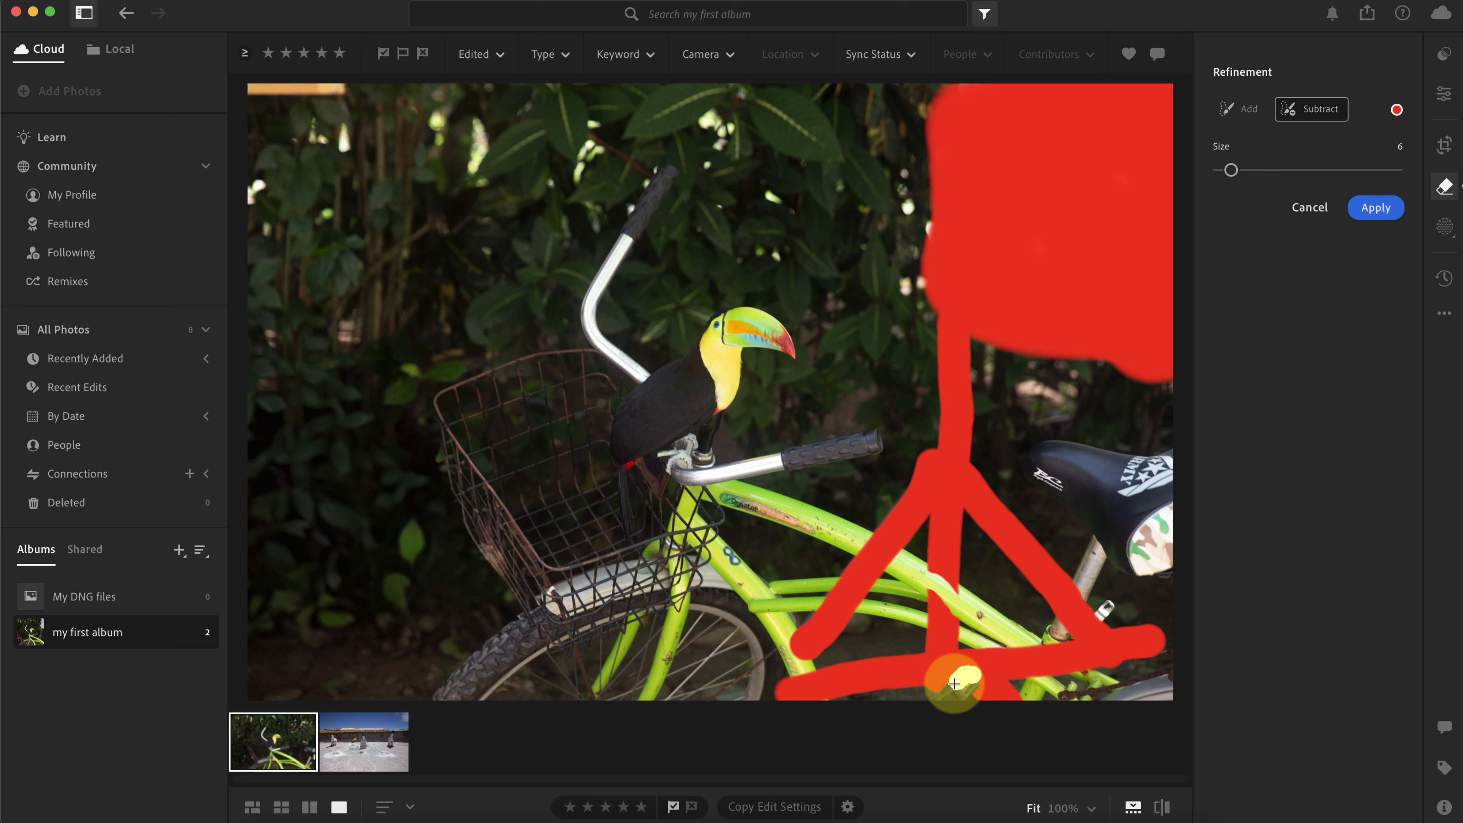
drag(1077, 591, 1037, 677)
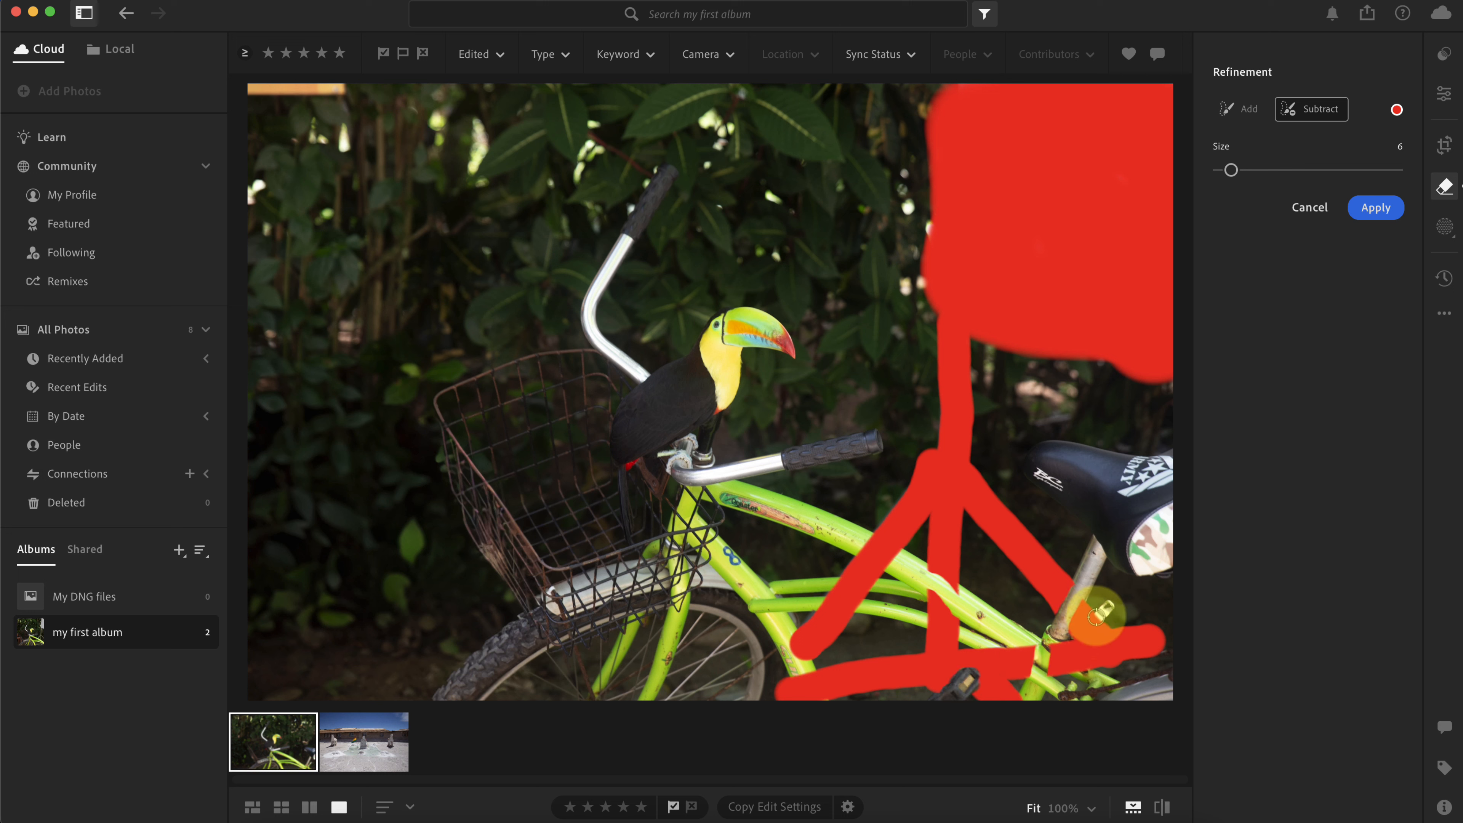
mouse_move(1092, 625)
mouse_down()
mouse_move(1072, 666)
mouse_move(1060, 660)
mouse_up()
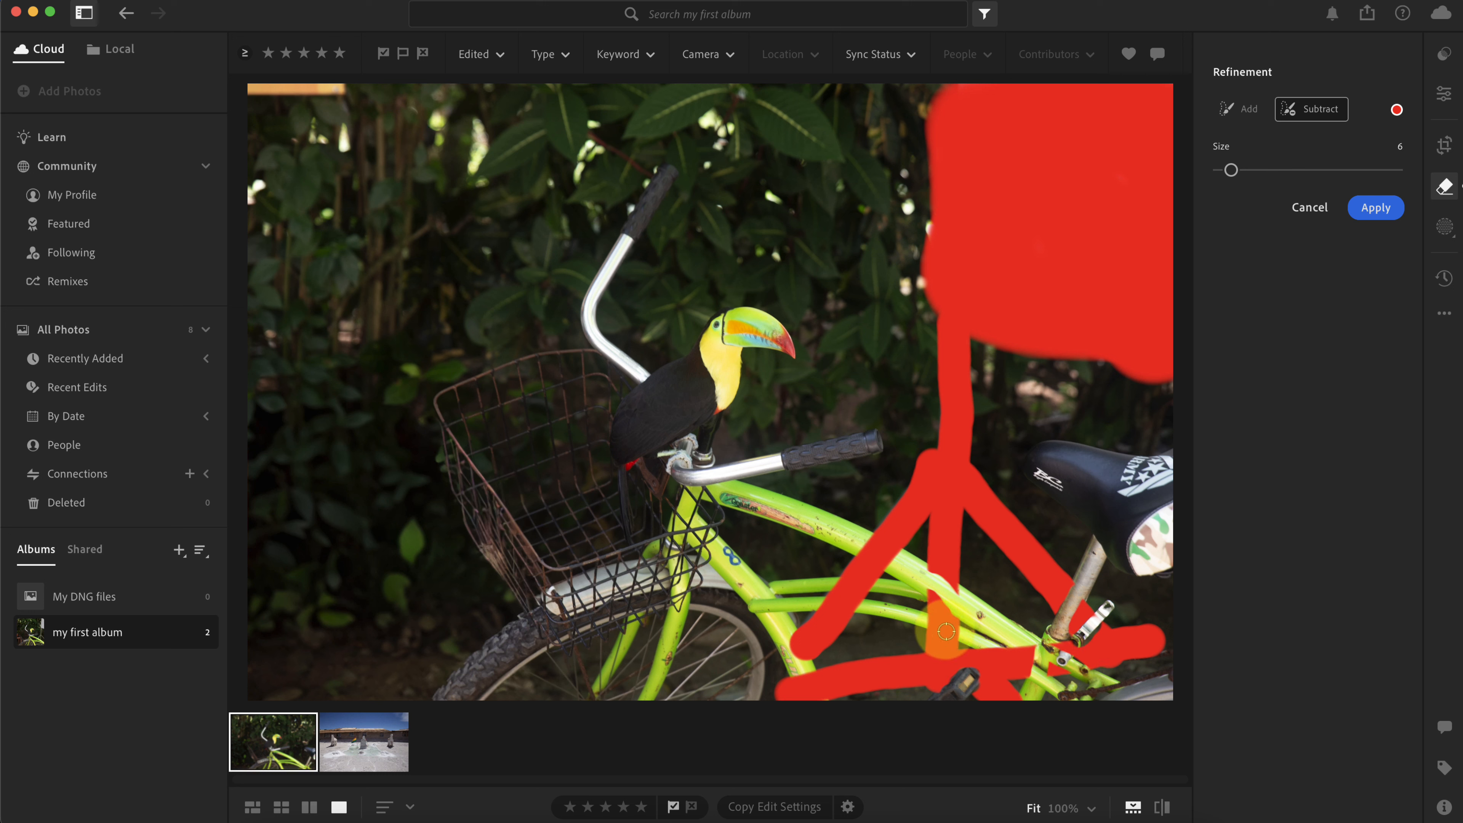
drag(940, 624, 928, 621)
drag(798, 670, 808, 709)
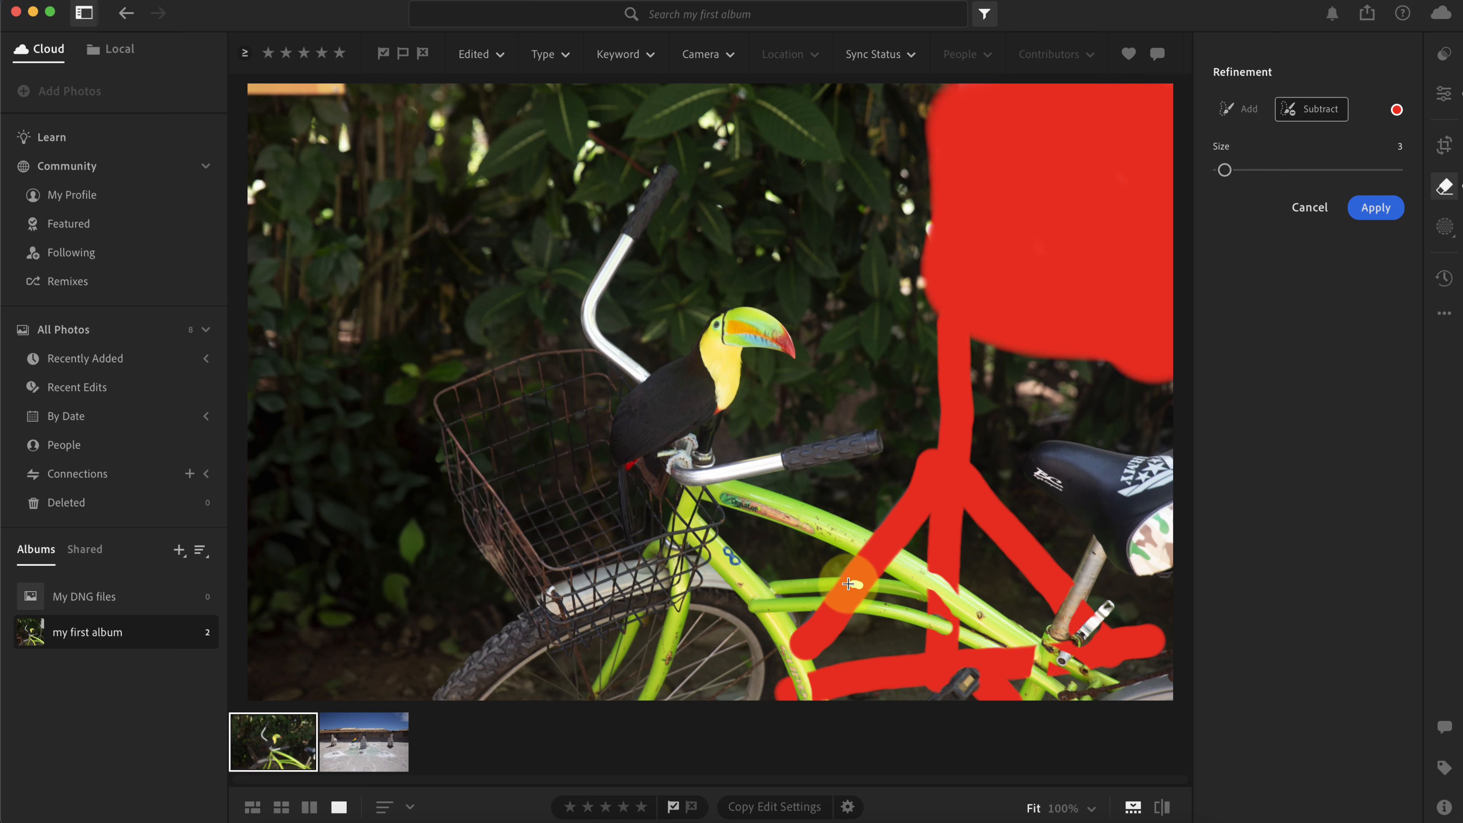
Subtract the thin frame tubes with brush size 3 and the thick top tube with size 5, and apply the refined removal.
drag(848, 584, 876, 588)
drag(843, 606, 813, 604)
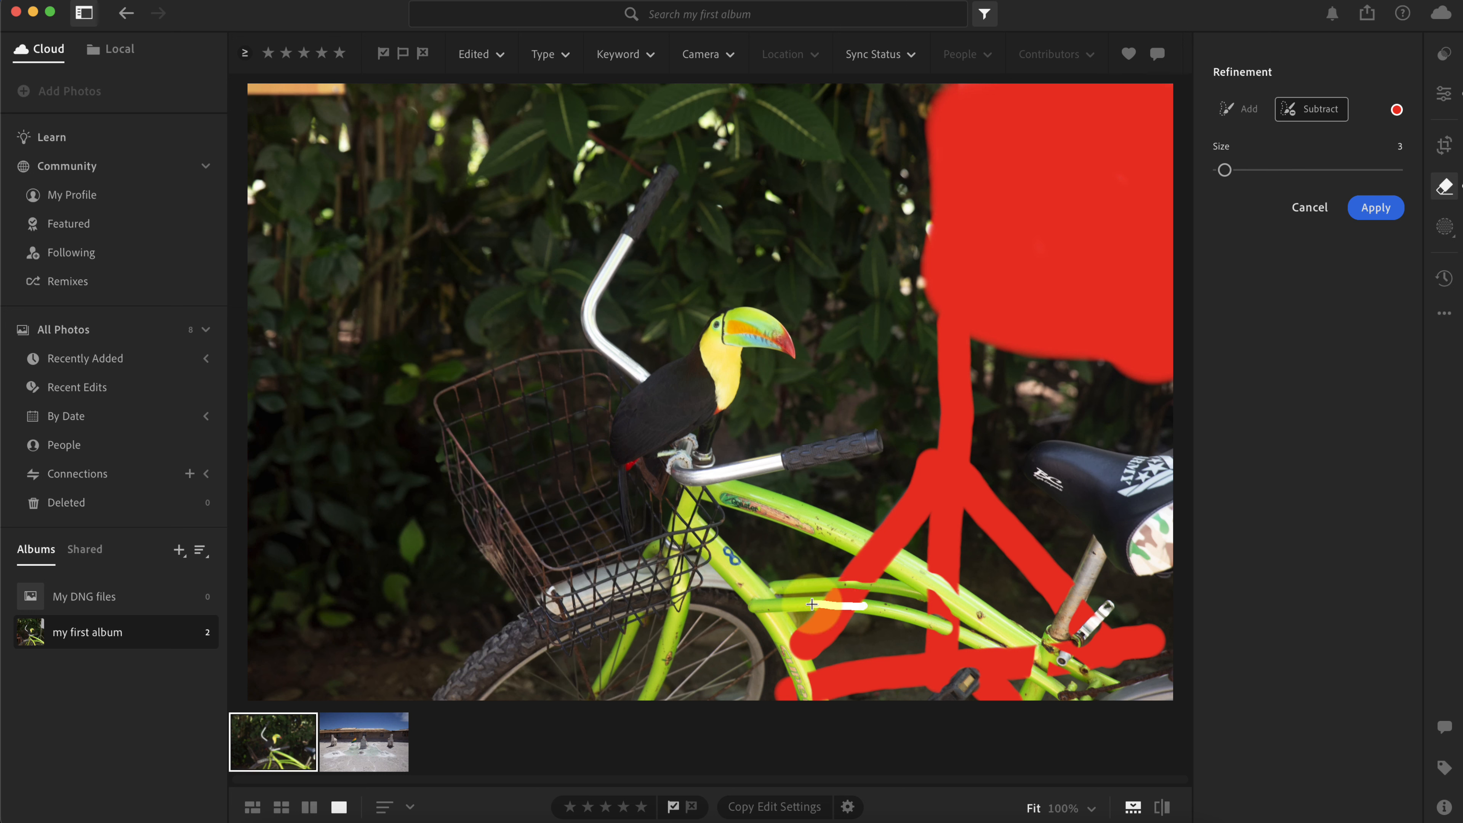
key(])
key(])
drag(892, 562, 858, 544)
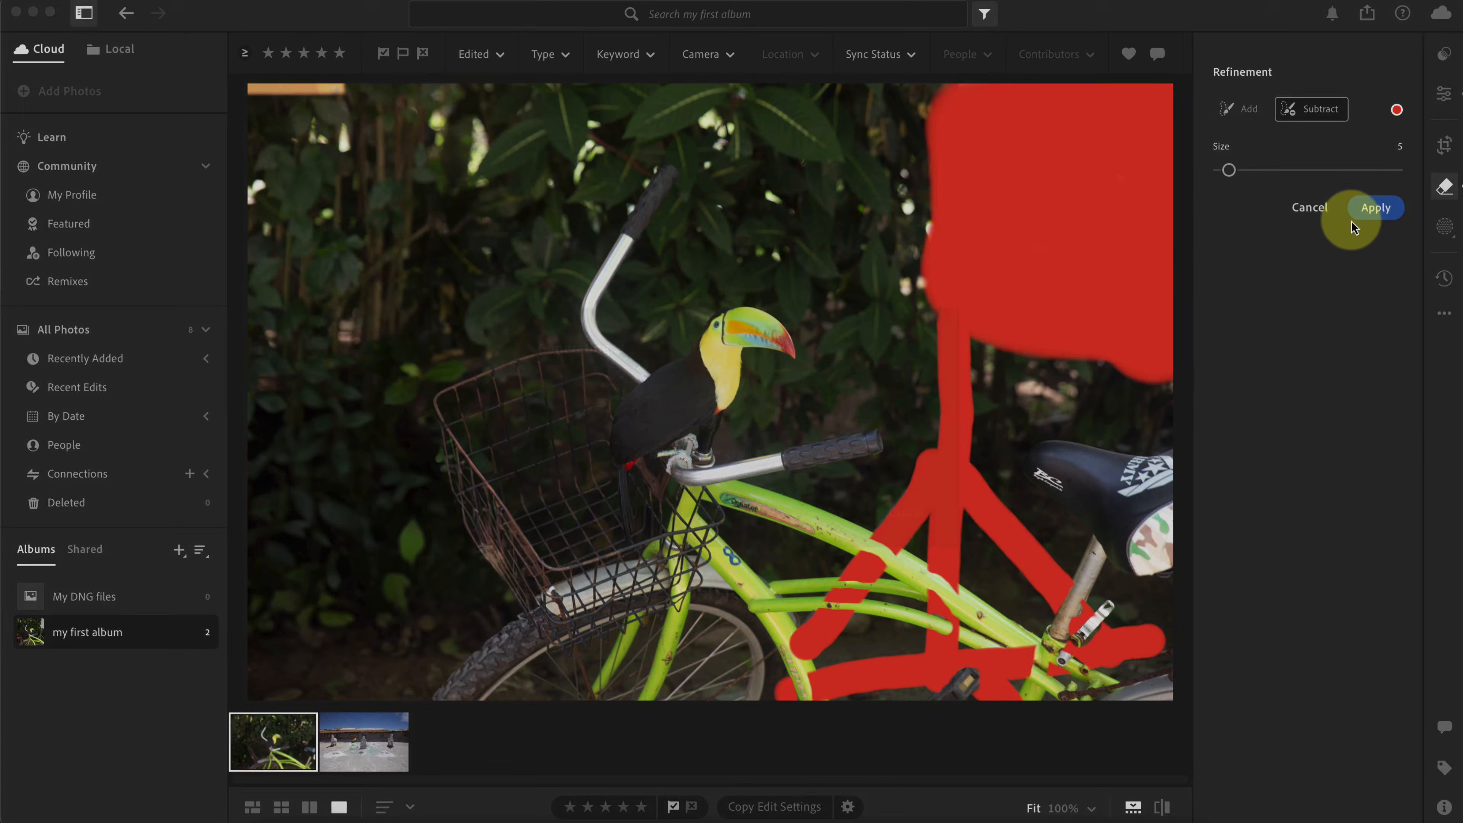
click(1351, 217)
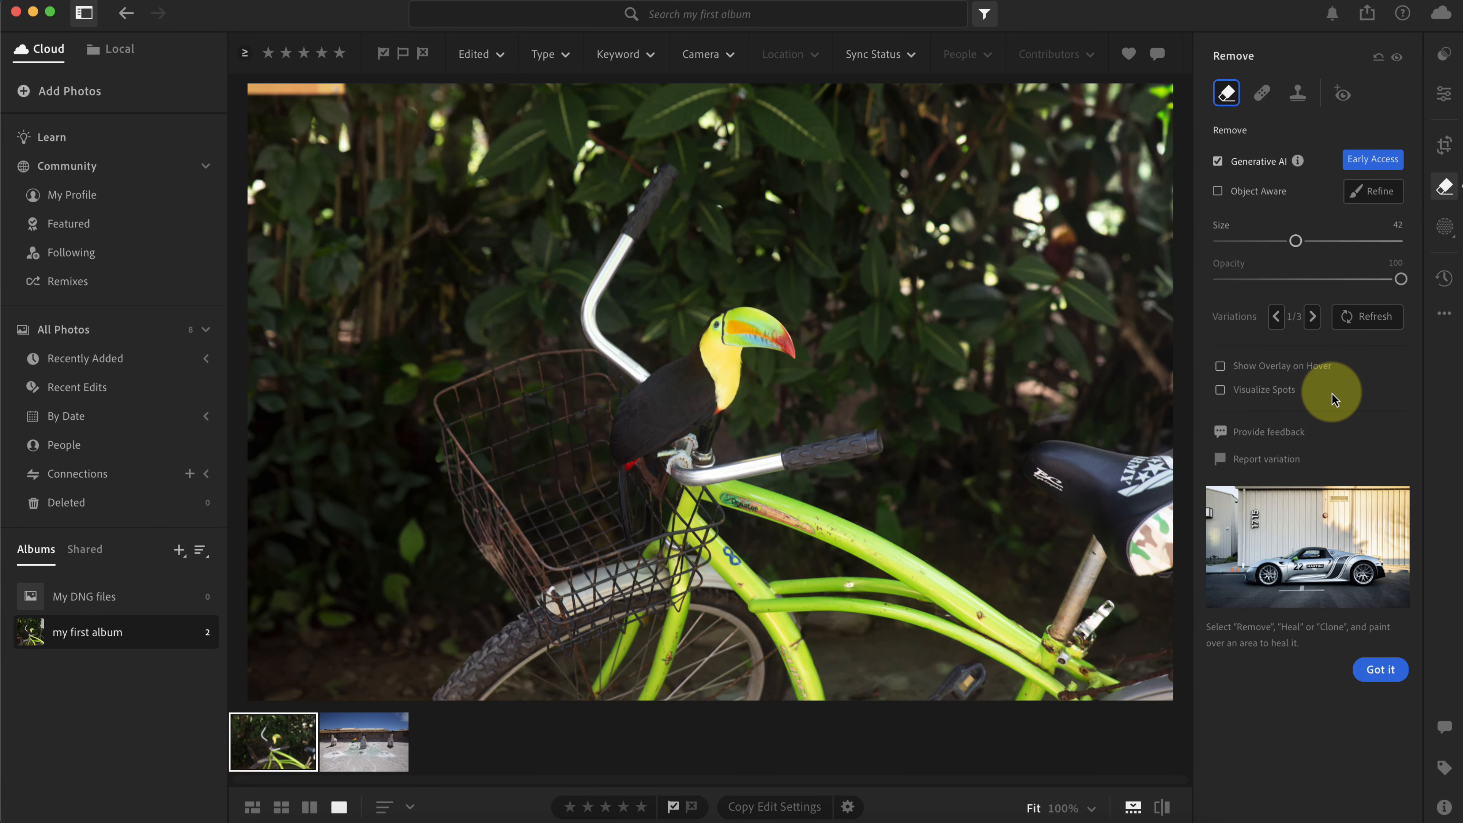
Compare the refined toucan photo with the original several times, ending on the original view.
key(backslash)
key(backslash)
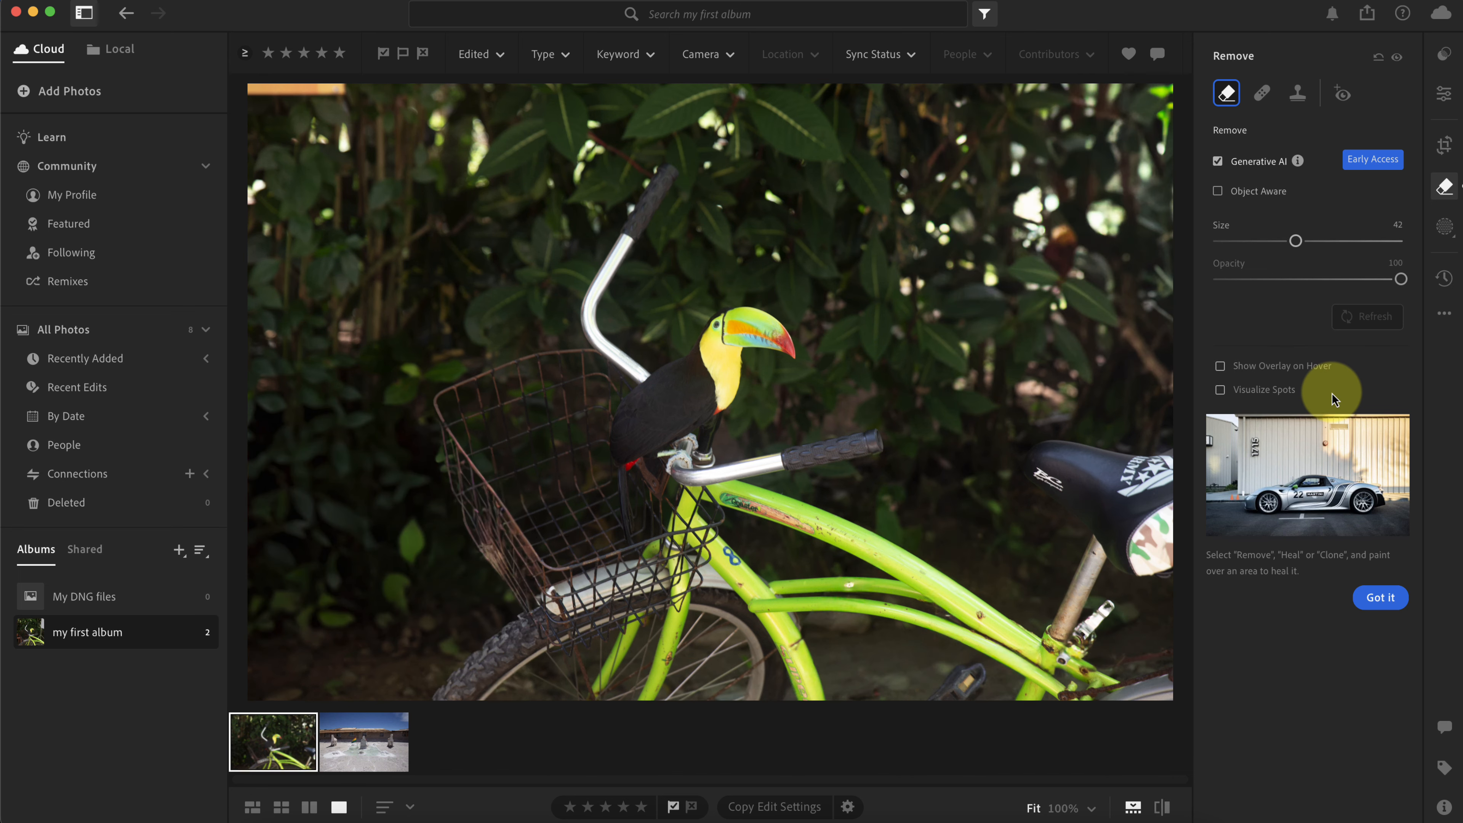
key(backslash)
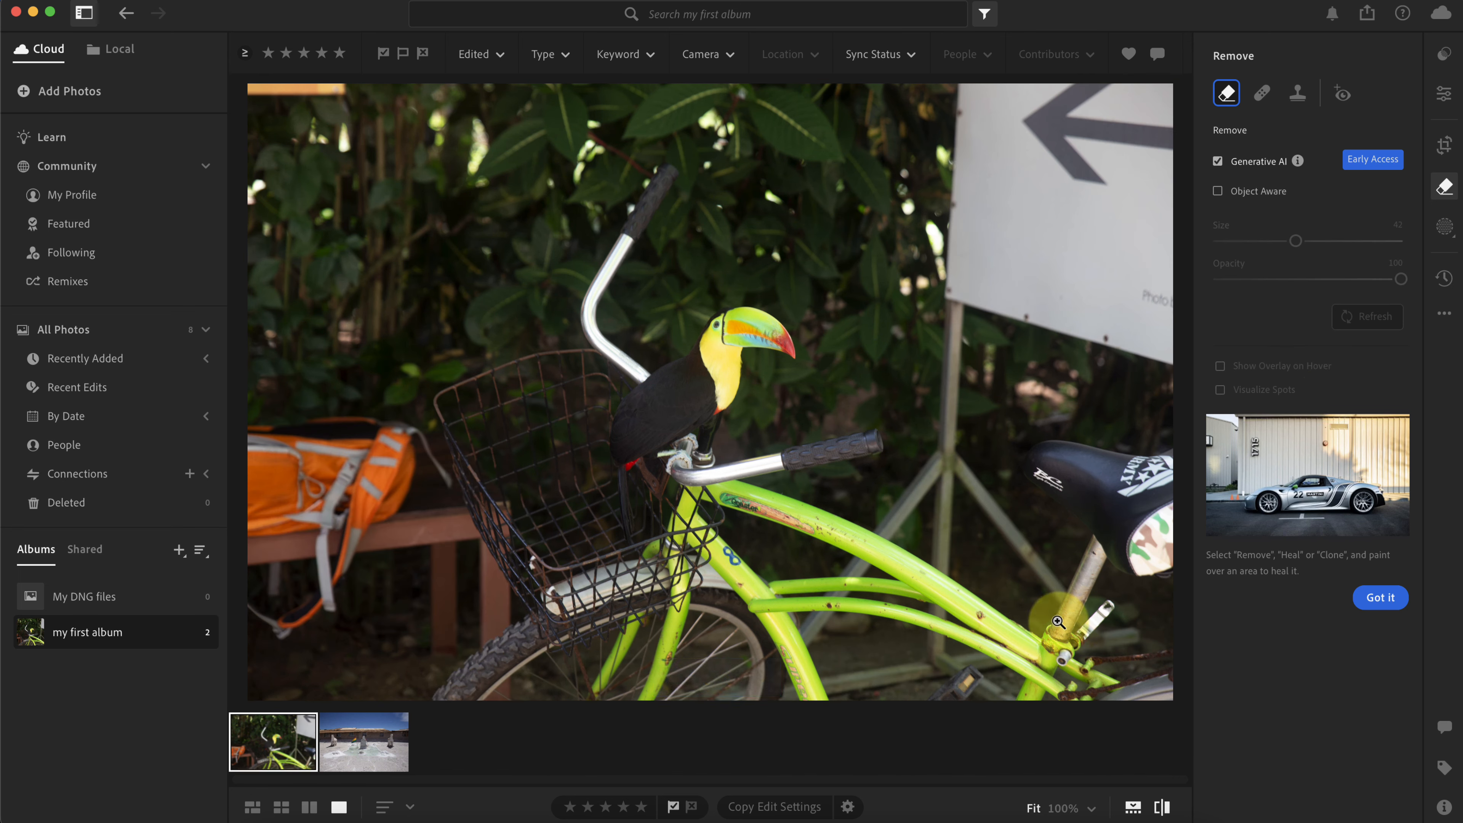
key(backslash)
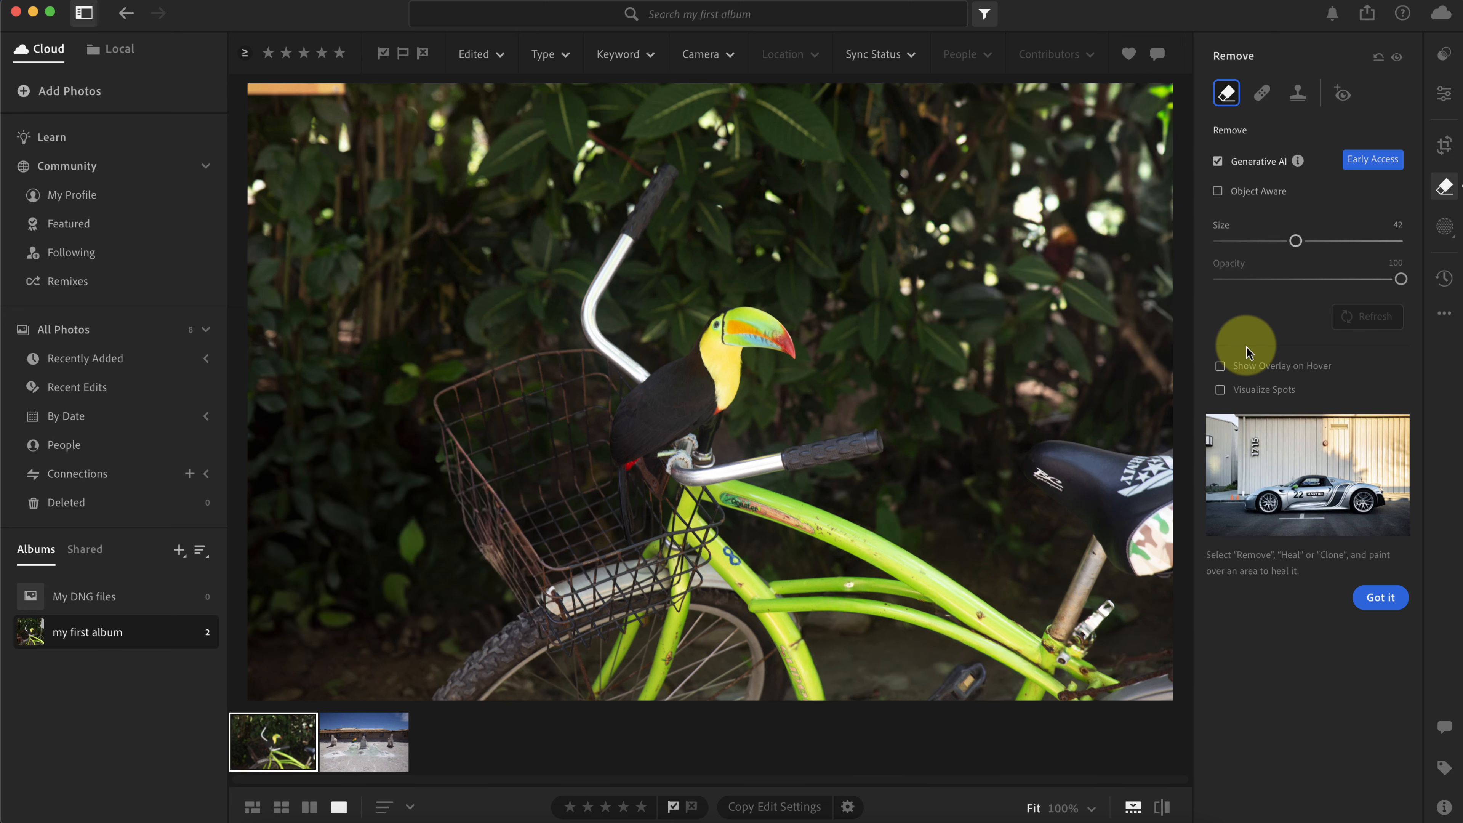
key(backslash)
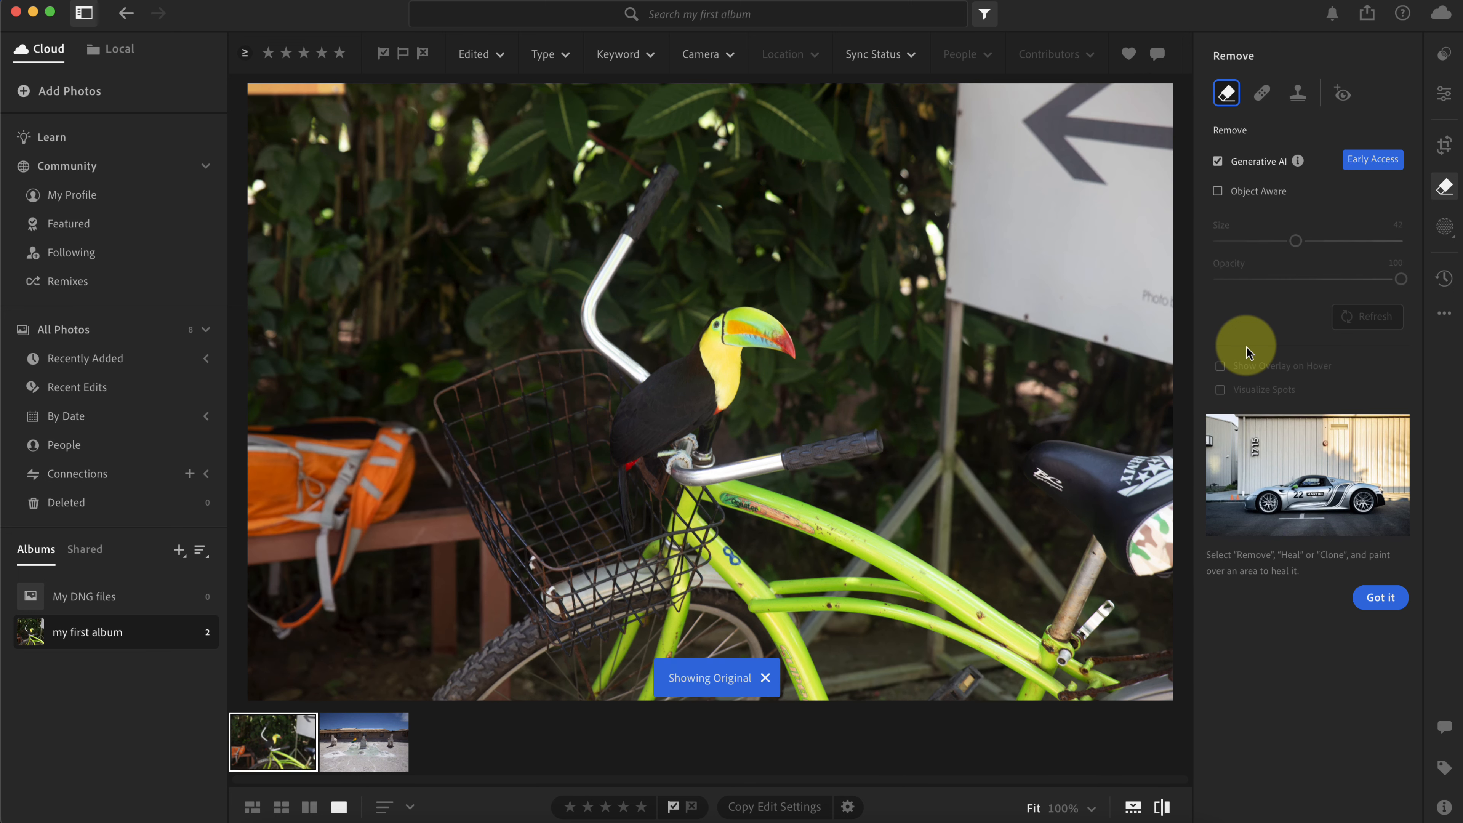
key(backslash)
key(backslash)
key(backslash)
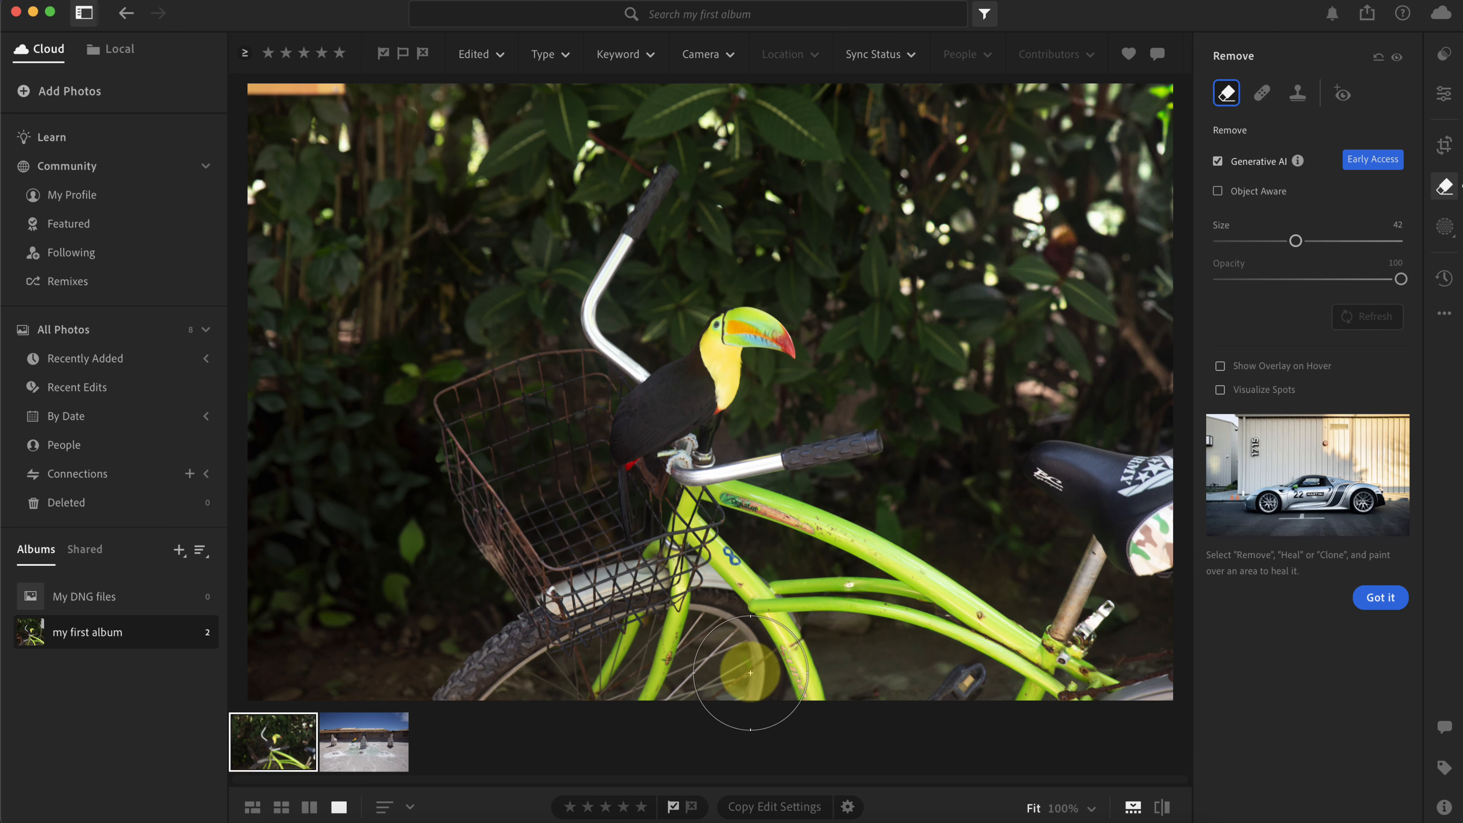
key(backslash)
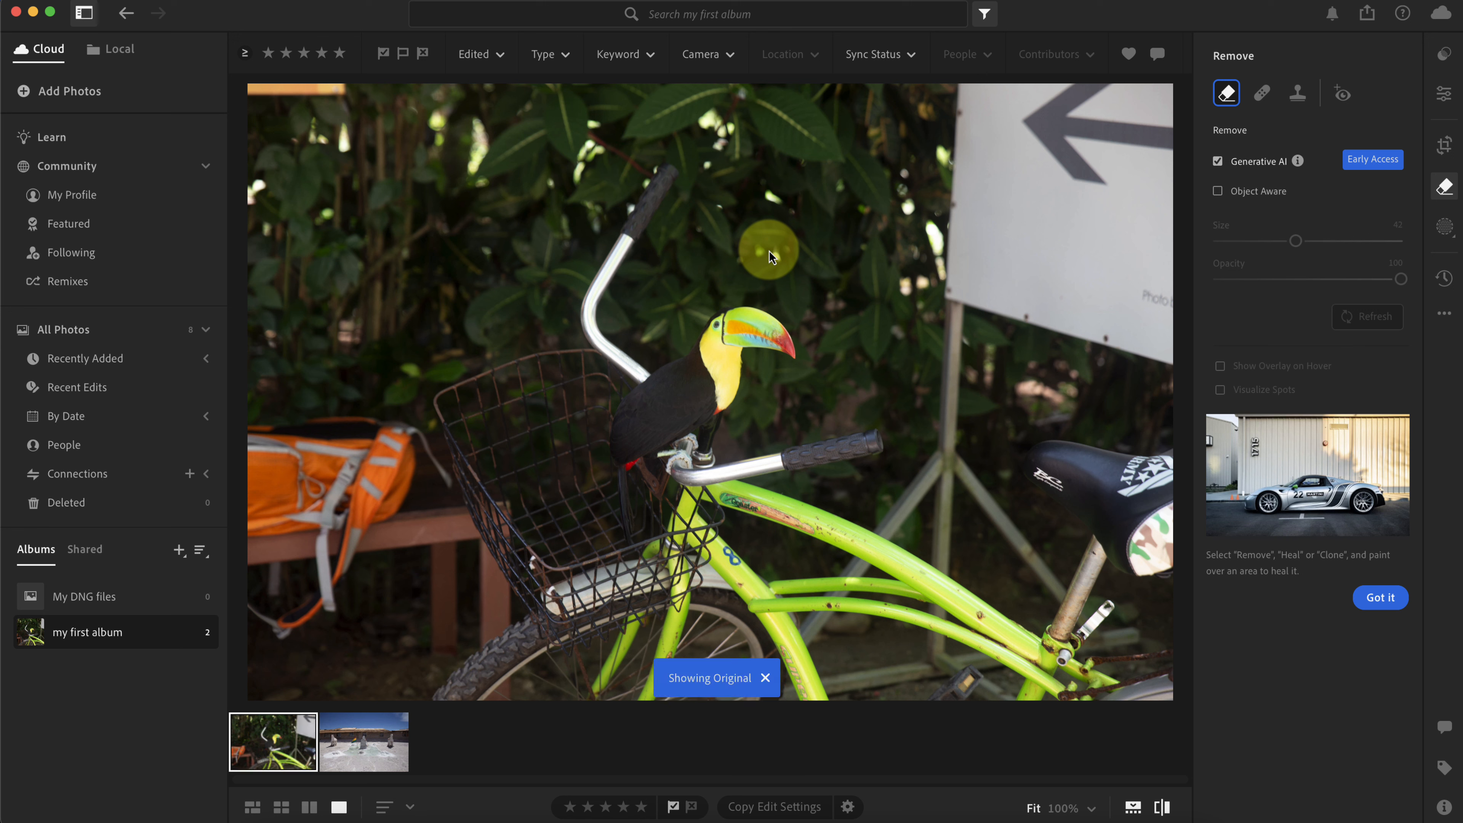